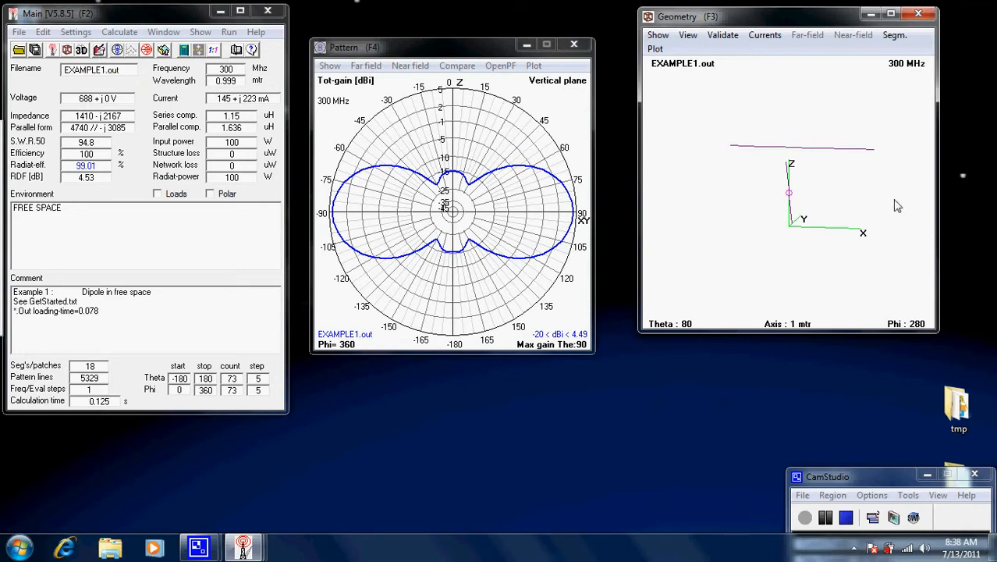
# - Rotate the antenna geometry to an oblique view and inspect segment 15 of wire 2 and segments 7 and 9 of wire 1
pyautogui.moveTo(896, 206)
pyautogui.mouseDown()
pyautogui.moveTo(866, 206)
pyautogui.moveTo(869, 216)
pyautogui.moveTo(905, 216)
pyautogui.mouseUp()
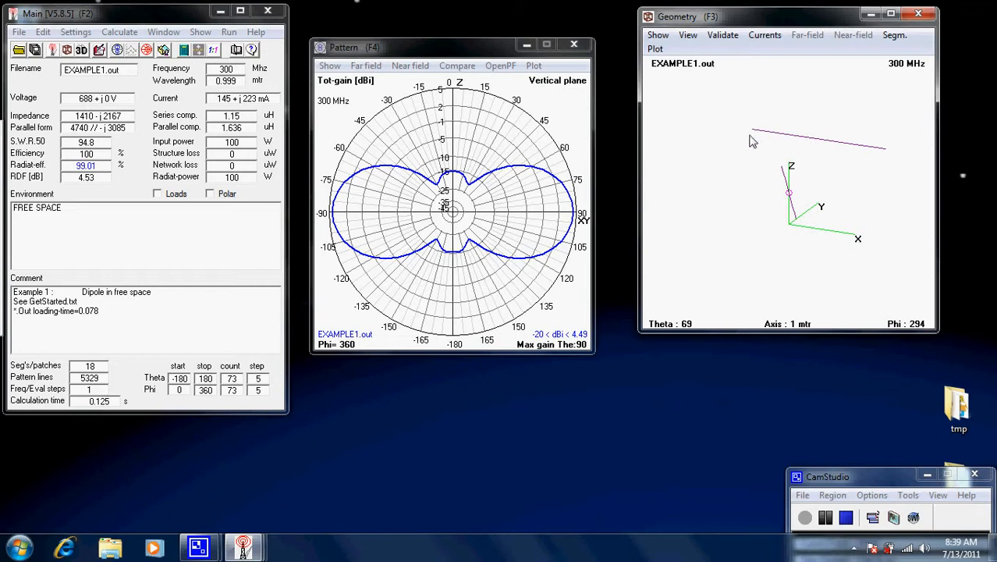
pyautogui.click(809, 141)
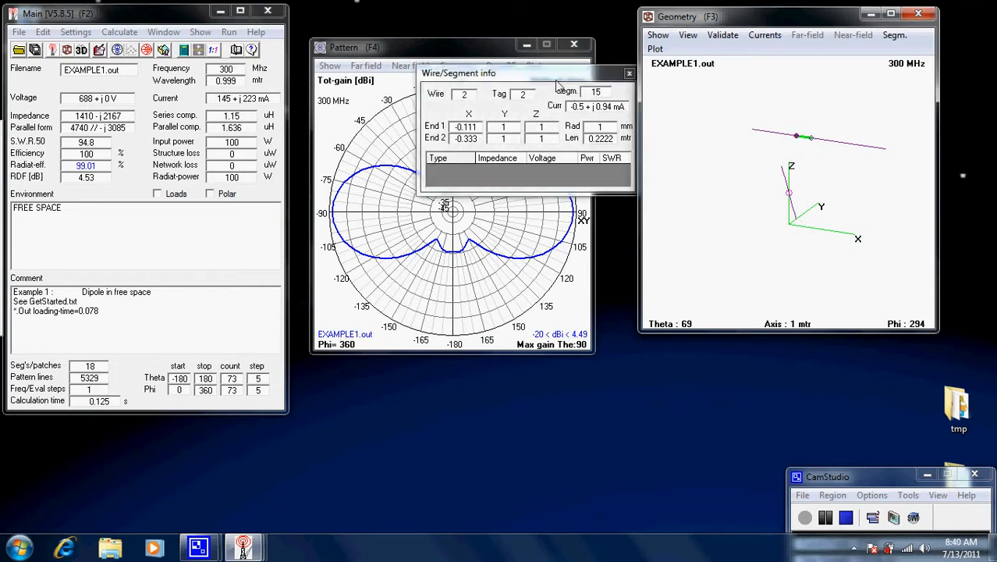
pyautogui.moveTo(554, 81); pyautogui.dragTo(503, 91)
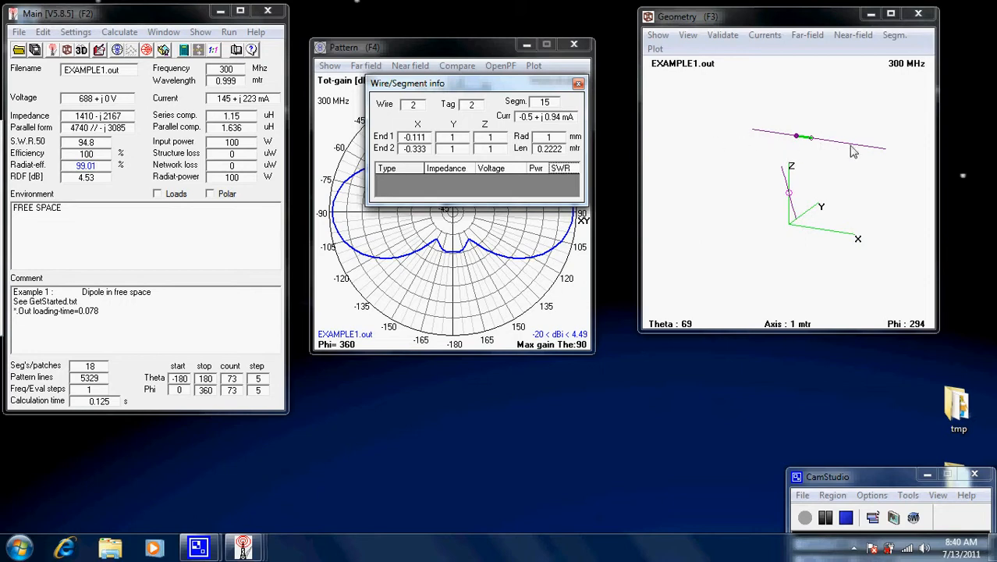
pyautogui.click(792, 208)
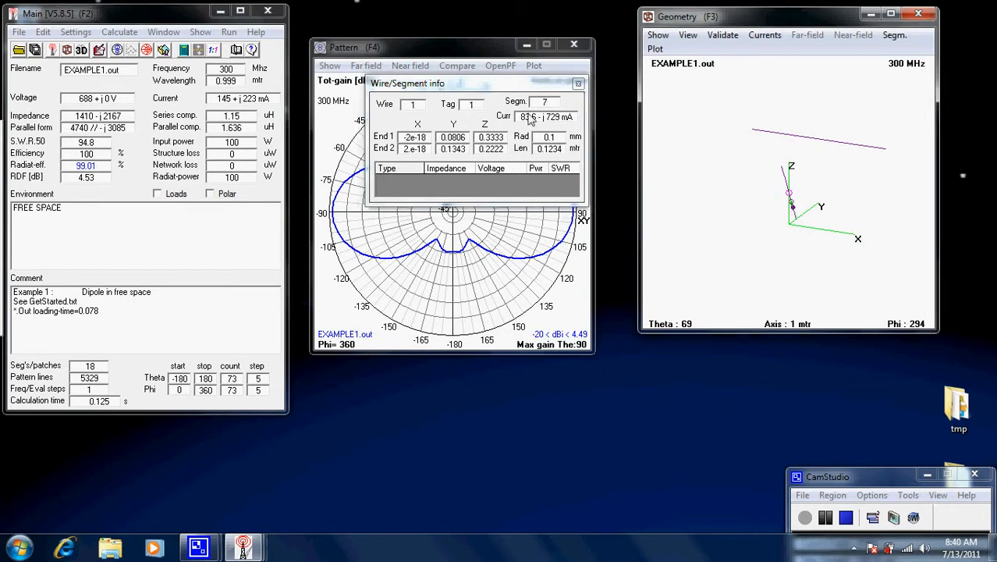
pyautogui.click(794, 214)
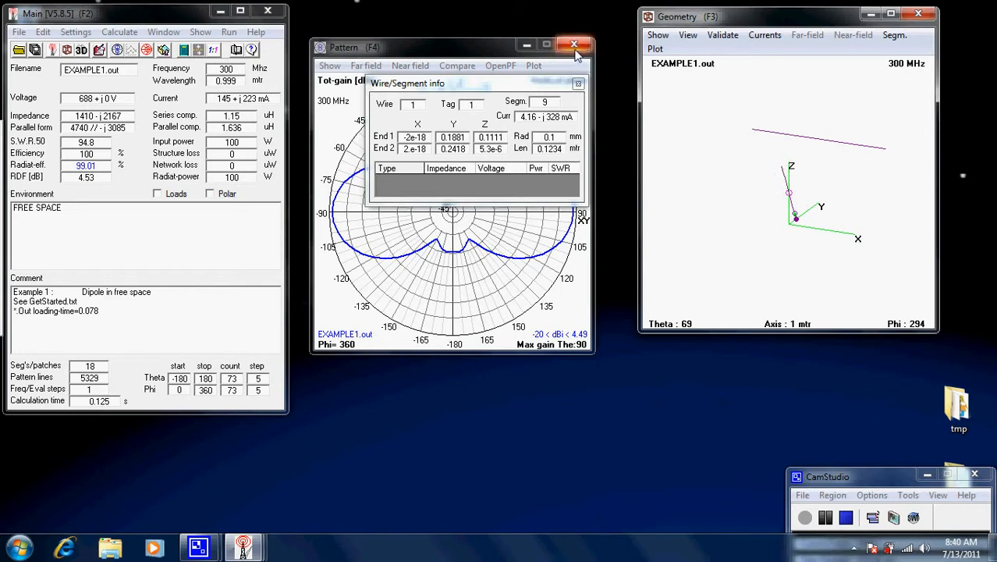
# - Inspect the voltage-source segment at the middle of wire 1, including its radius and length, and close its information
pyautogui.click(789, 194)
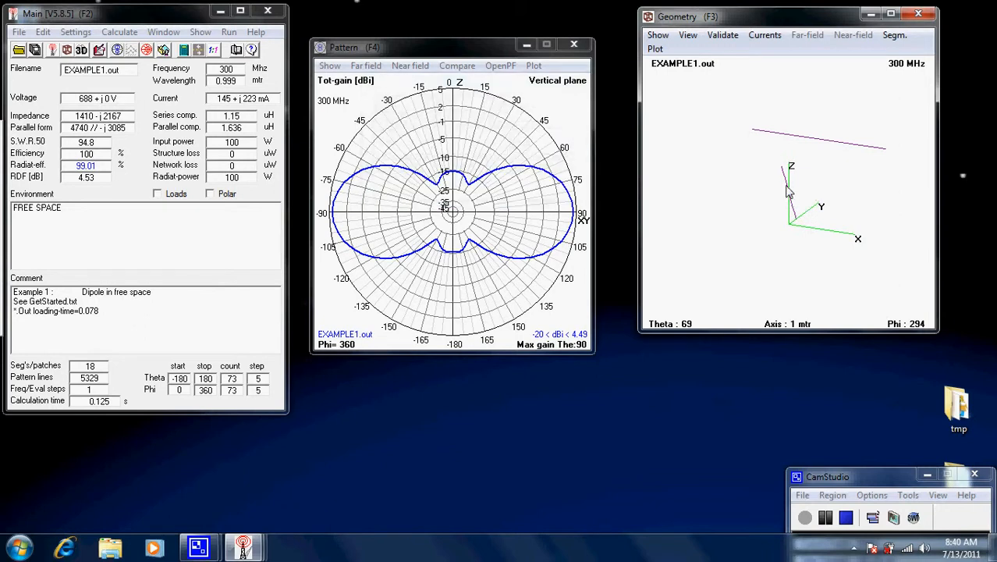
pyautogui.click(789, 192)
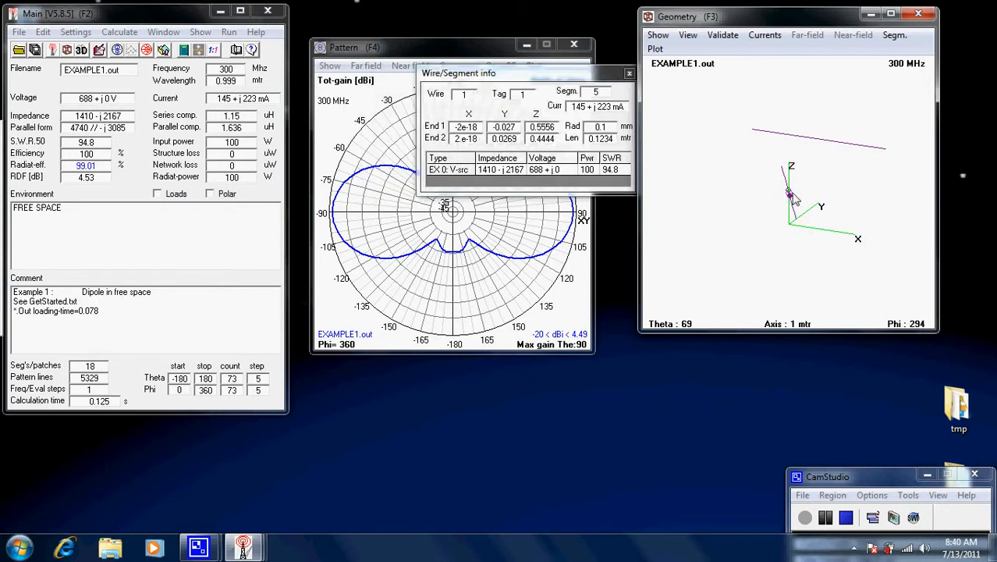
pyautogui.moveTo(519, 77); pyautogui.dragTo(487, 76)
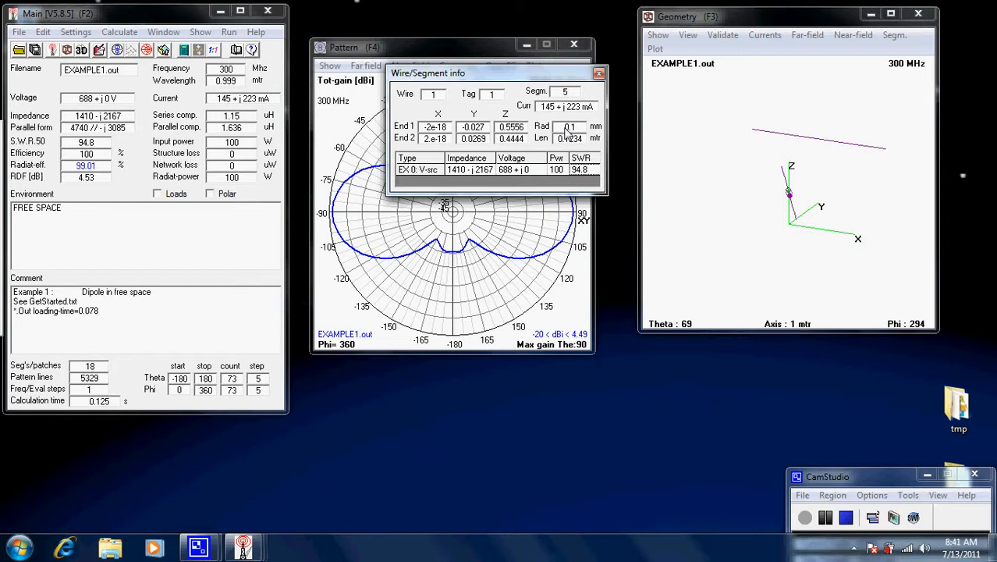
pyautogui.click(599, 74)
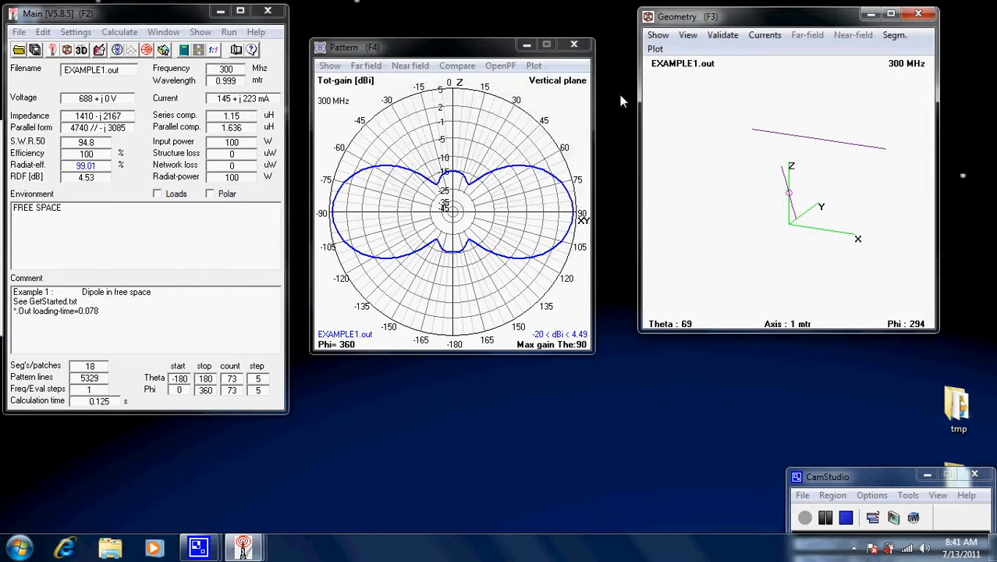
# - Open the current model's NEC input file as text in the Notepad editor
pyautogui.click(76, 33)
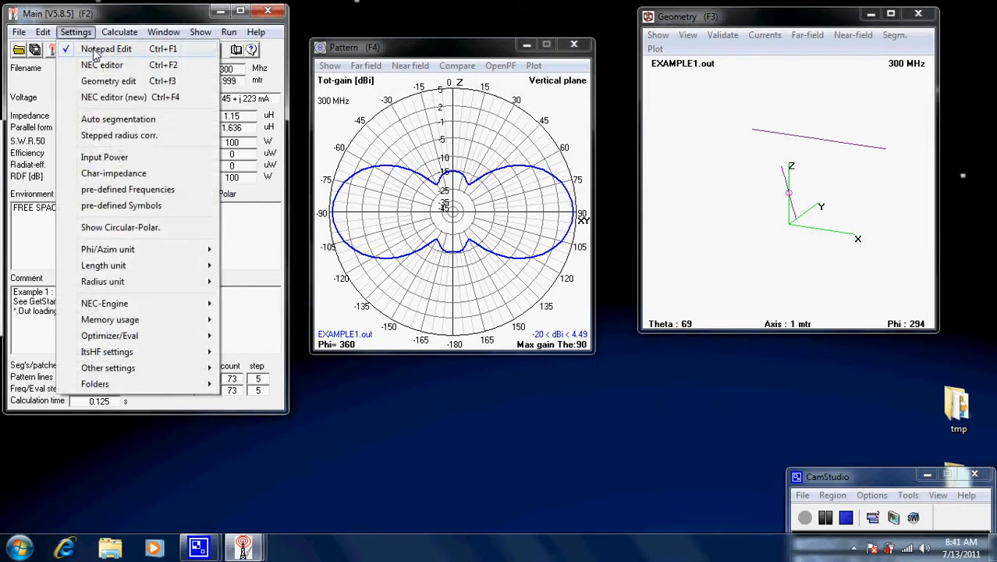
pyautogui.click(130, 16)
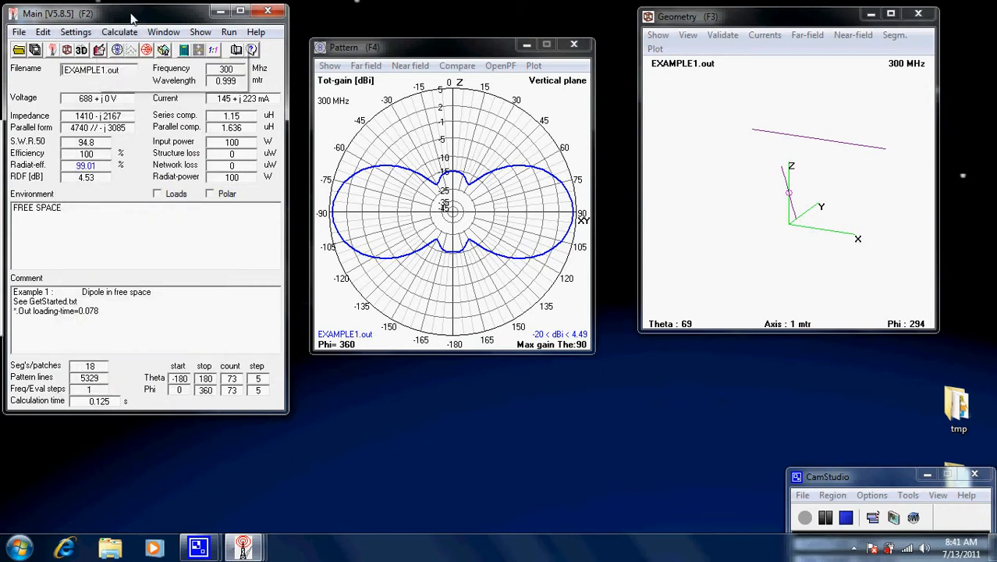
pyautogui.click(101, 50)
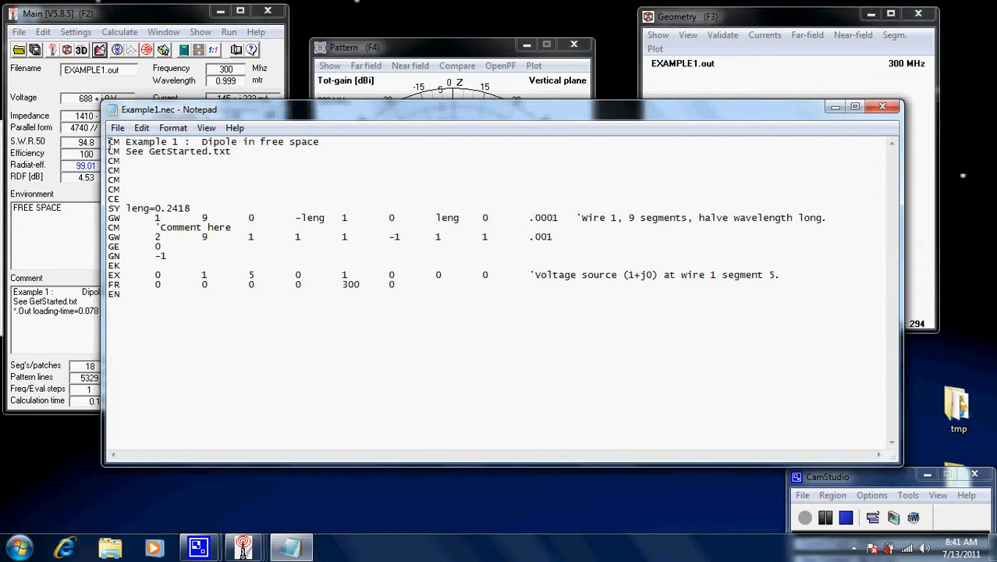
# - Examine the card codes, the frequency value and the wire 2 radius in Example1.nec, and close the text file
pyautogui.moveTo(110, 142); pyautogui.dragTo(120, 149)
pyautogui.moveTo(342, 289); pyautogui.dragTo(360, 290)
pyautogui.click(369, 309)
pyautogui.moveTo(527, 240)
pyautogui.mouseDown()
pyautogui.moveTo(501, 238)
pyautogui.moveTo(525, 240)
pyautogui.moveTo(504, 240)
pyautogui.moveTo(515, 239)
pyautogui.mouseUp()
pyautogui.click(526, 258)
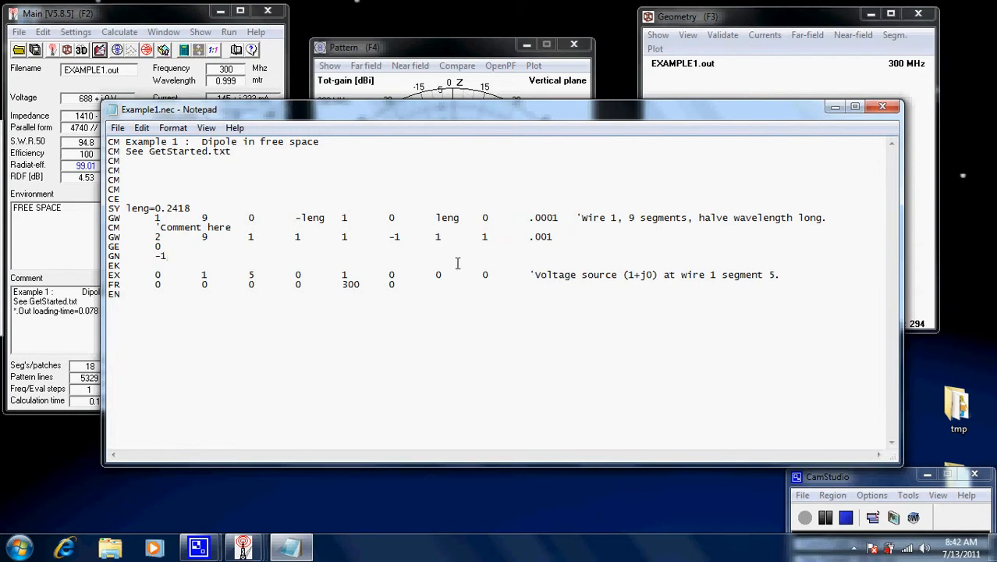
pyautogui.click(888, 109)
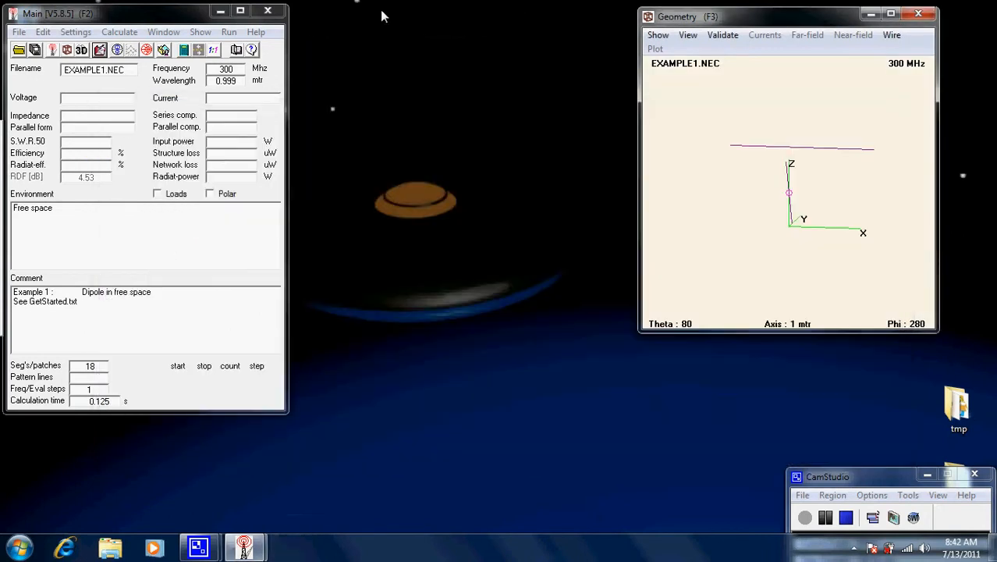
# - Set the NEC editor as the default input editor and open EXAMPLE1.NEC in it
pyautogui.click(78, 33)
pyautogui.click(101, 64)
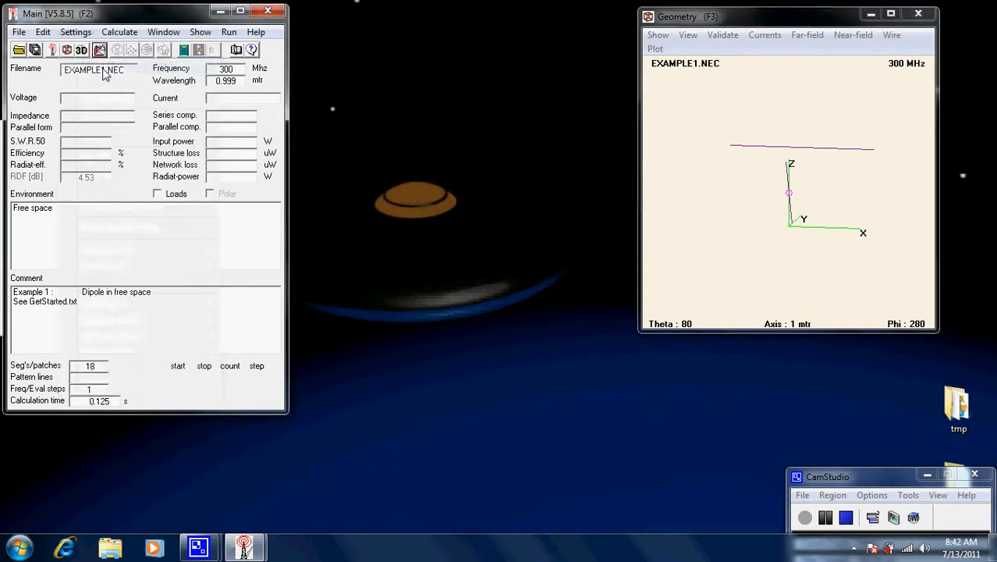
pyautogui.click(75, 32)
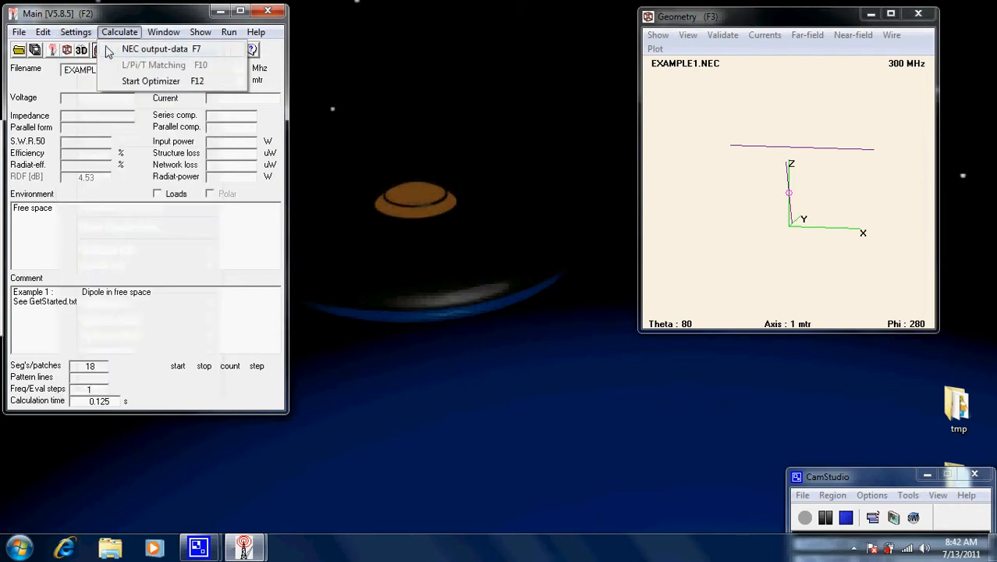
pyautogui.click(105, 16)
pyautogui.click(100, 50)
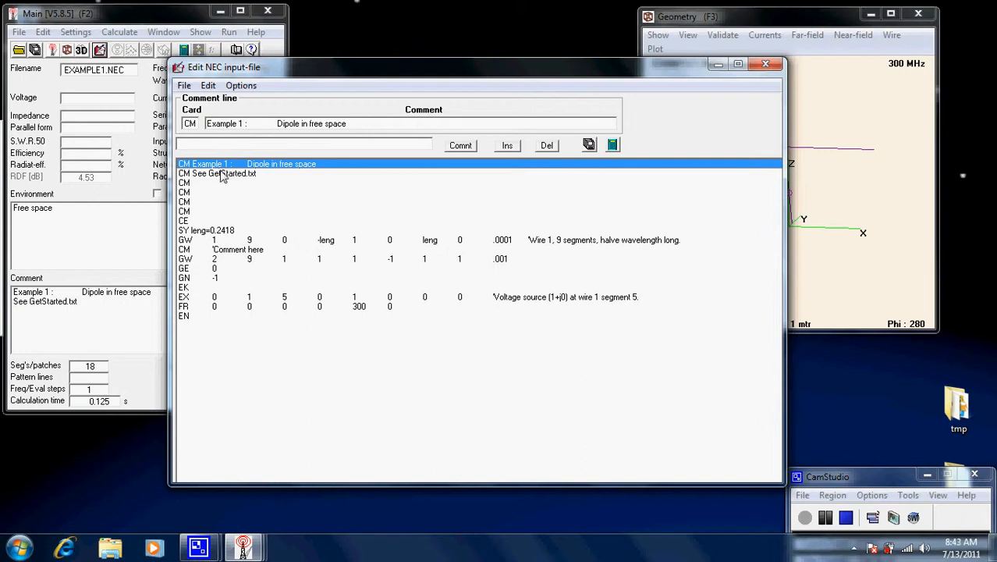
# - Insert a CM comment card reading "what ever we wish to say" after the wire 2 card and save the file
pyautogui.click(187, 260)
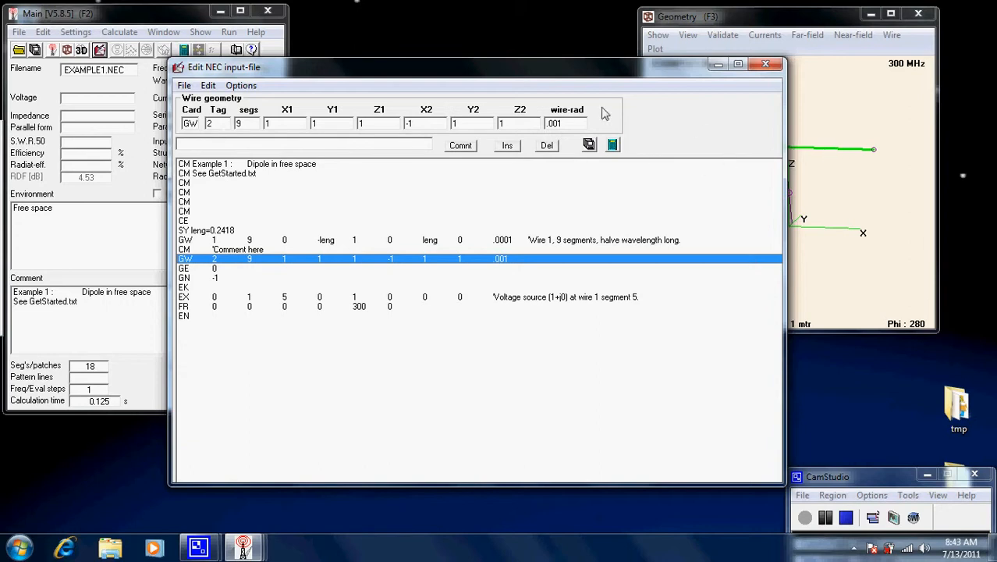
pyautogui.moveTo(366, 74); pyautogui.dragTo(256, 66)
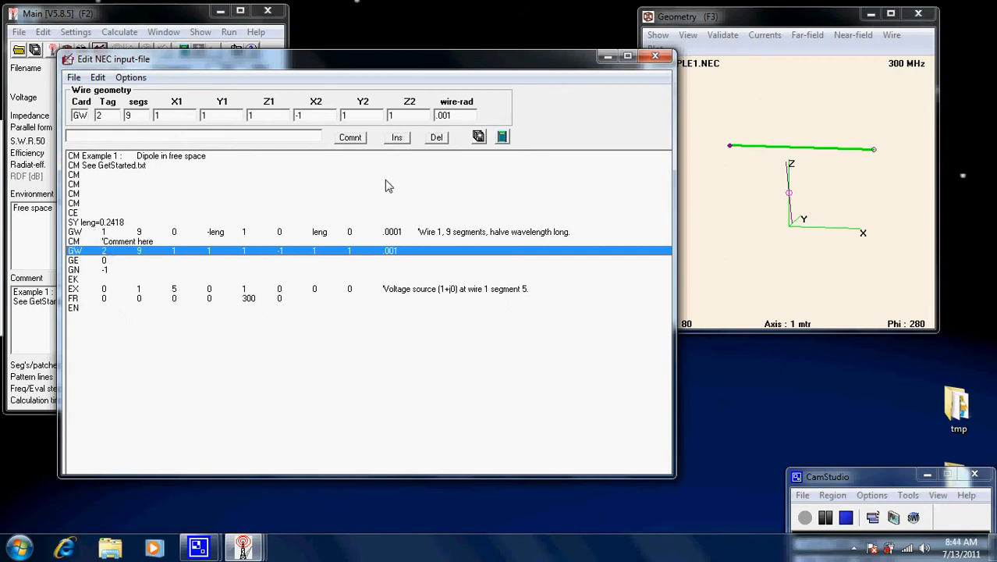
pyautogui.click(397, 137)
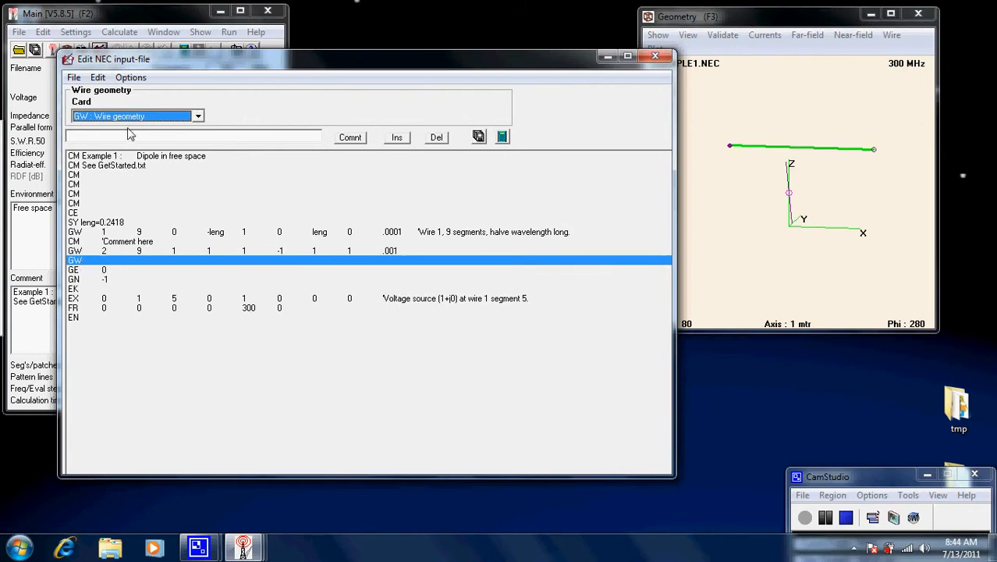
pyautogui.click(198, 116)
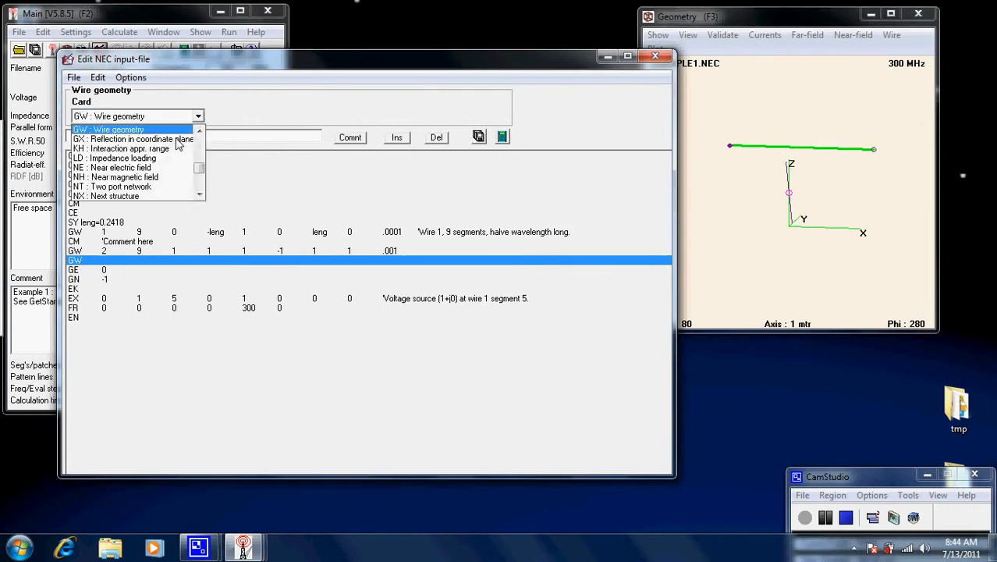
pyautogui.moveTo(199, 173); pyautogui.dragTo(200, 137)
pyautogui.click(102, 148)
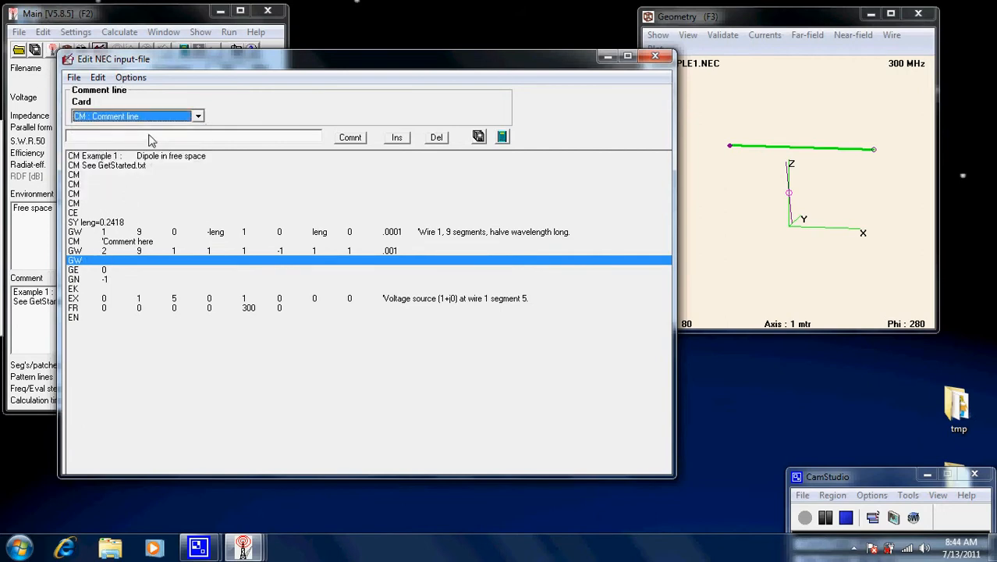
pyautogui.click(99, 137)
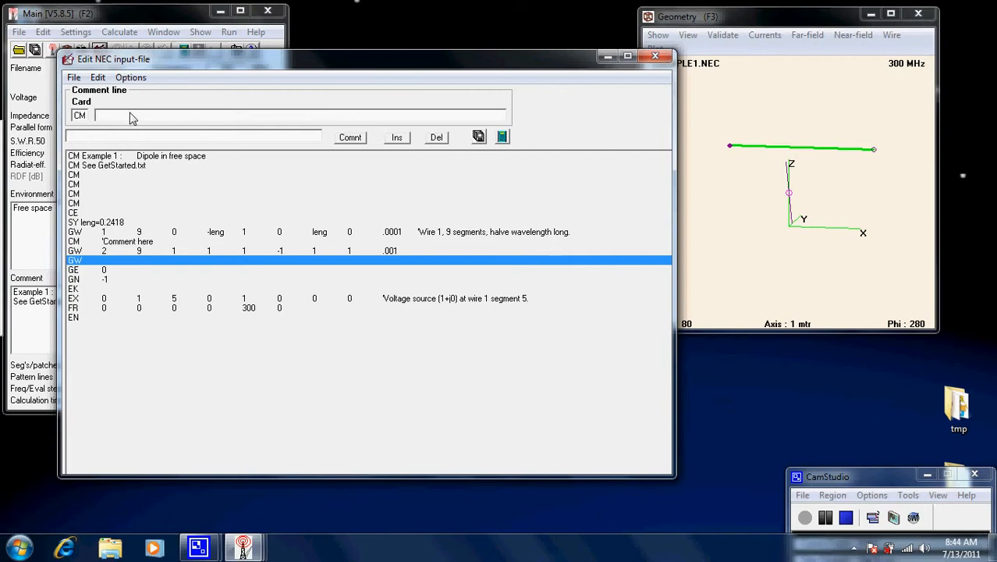
pyautogui.click(142, 116)
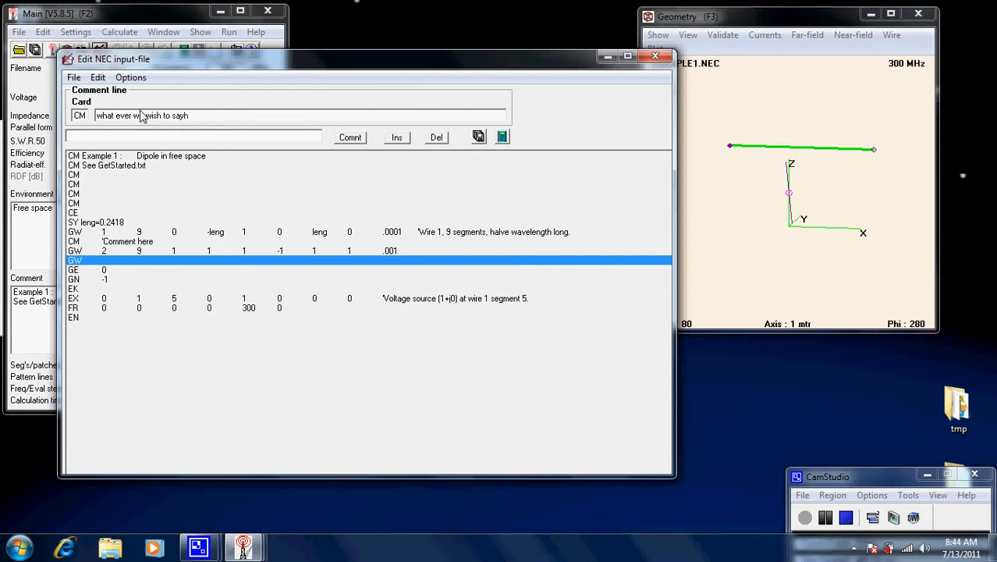
pyautogui.write('what ever we wish to say')
pyautogui.click(478, 137)
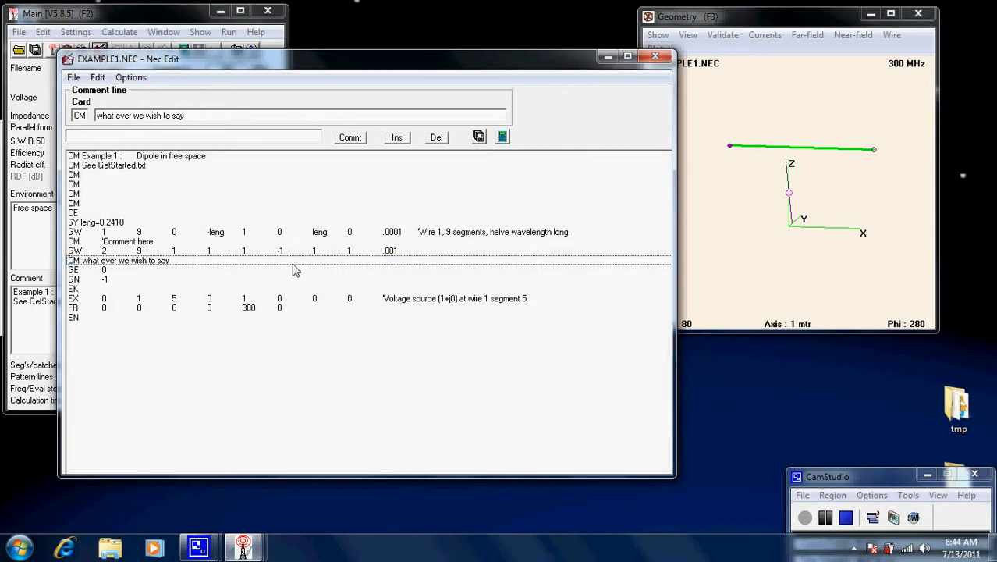
# - Generate the far field pattern for the saved model and dismiss the resulting message
pyautogui.click(503, 138)
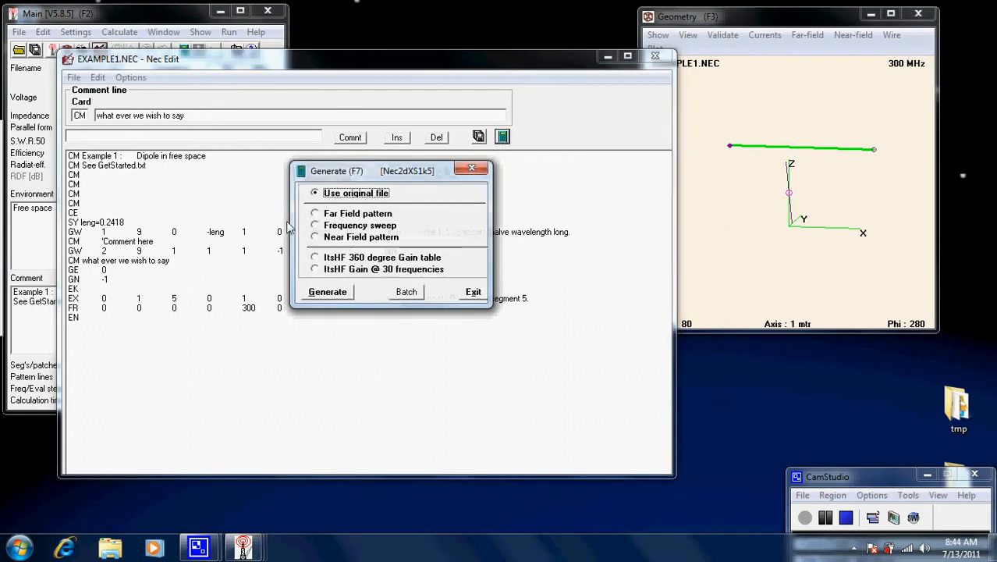
pyautogui.click(316, 213)
pyautogui.click(326, 390)
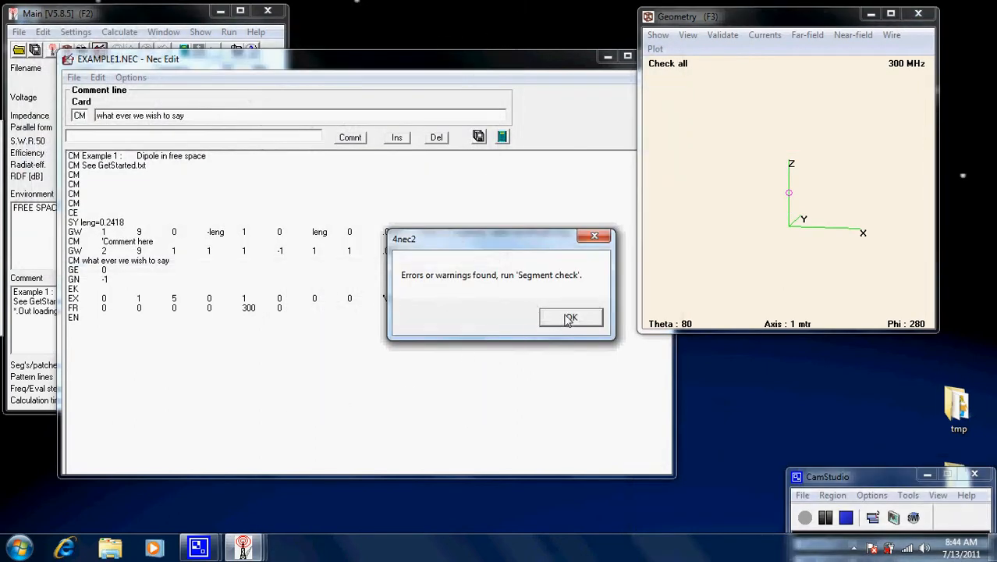
pyautogui.click(568, 316)
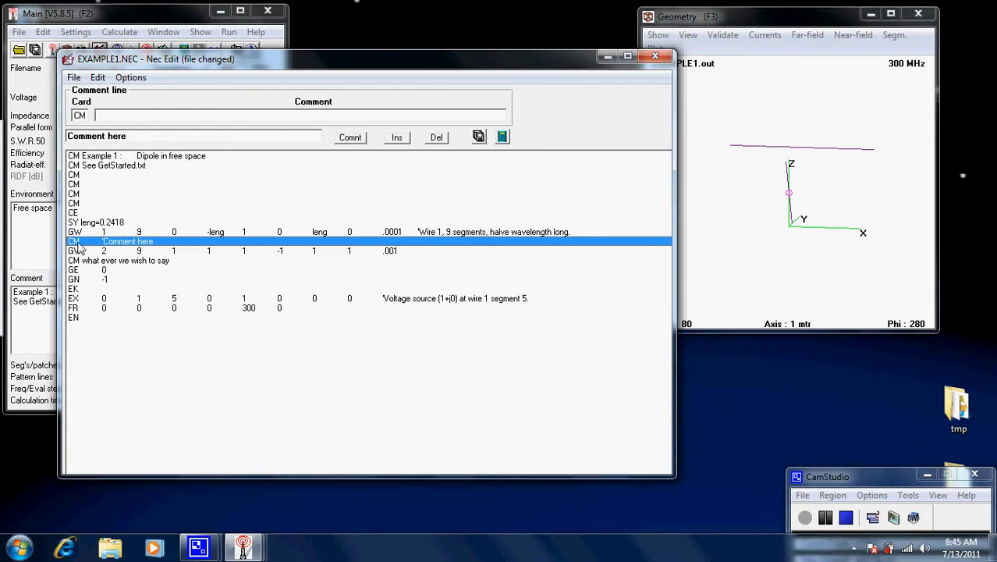
# - Delete the "Comment here" card between the two wire cards and save the file
pyautogui.click(438, 139)
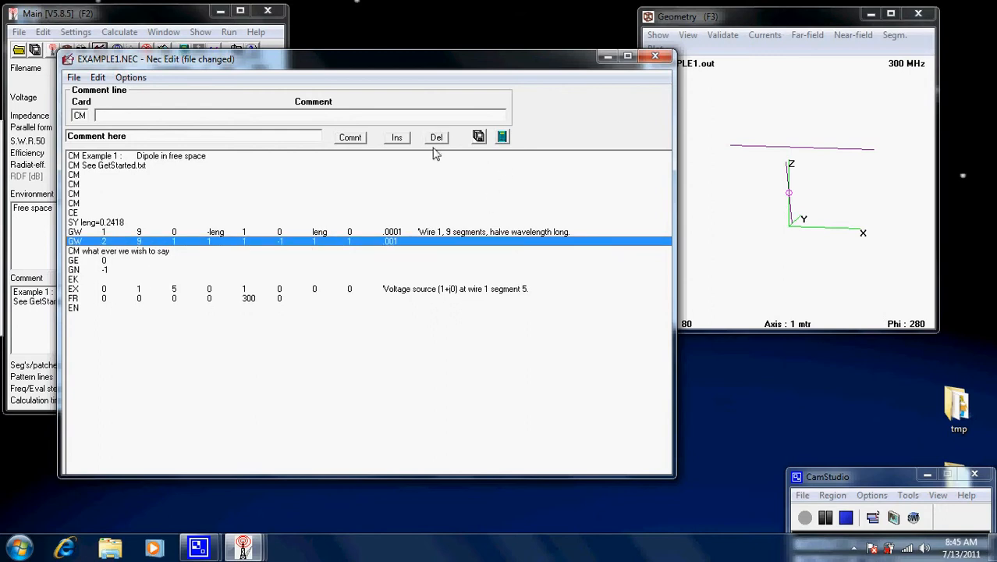
pyautogui.click(482, 136)
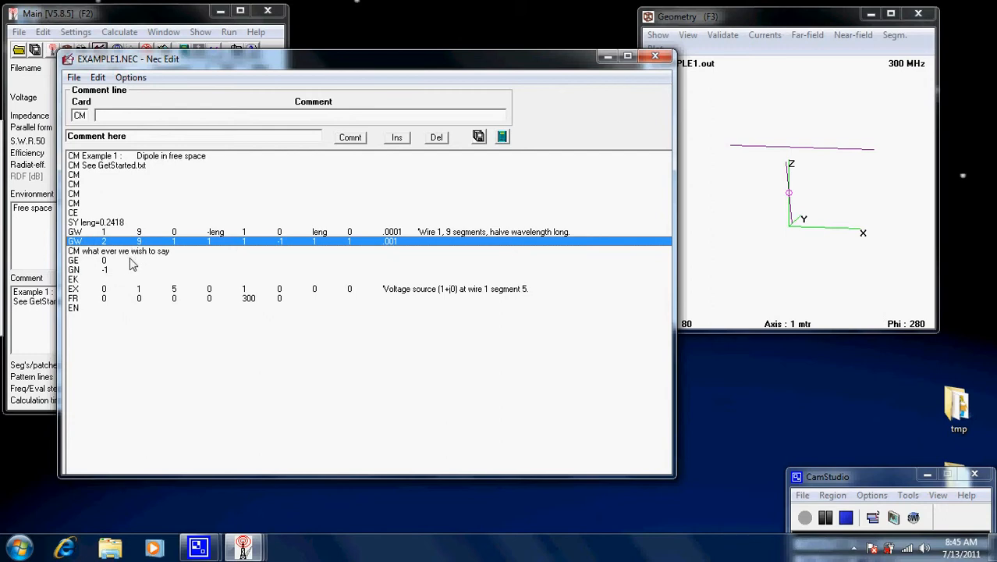
# - Insert a GW card after wire 1 with tag 3, 9 segments, ends (0, -leng, 1) and (0, leng, 0), and radius .0001
pyautogui.click(79, 232)
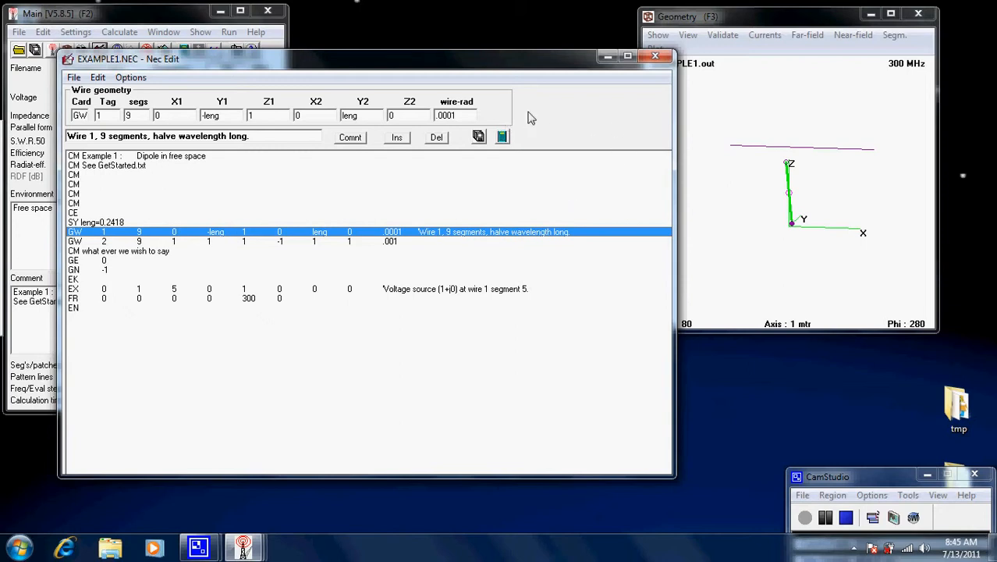
pyautogui.click(399, 138)
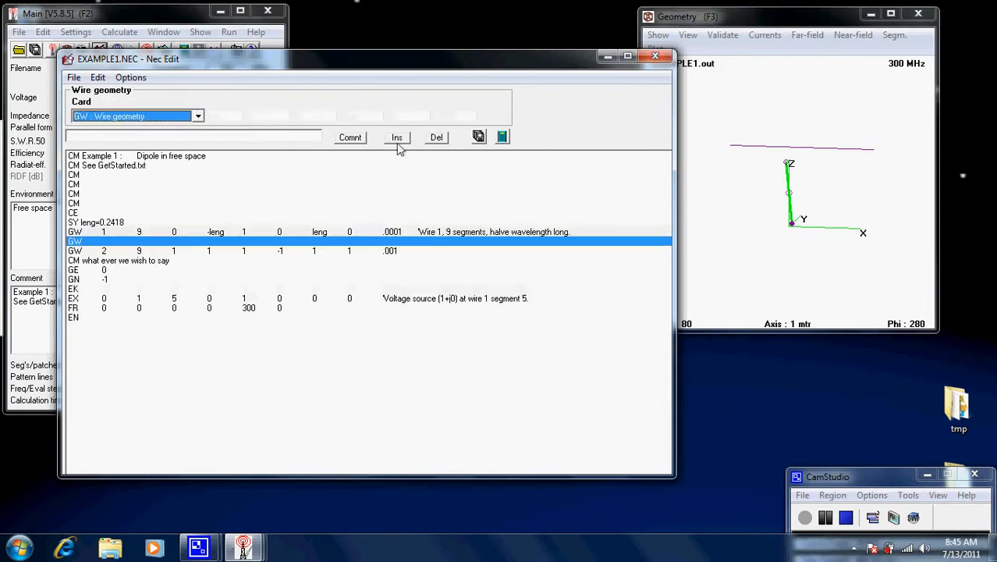
pyautogui.click(141, 138)
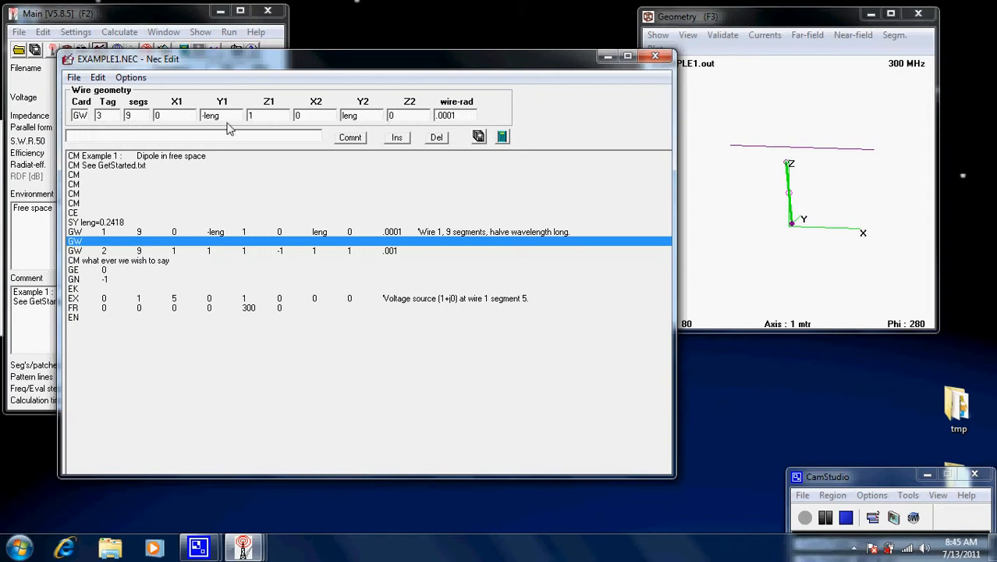
pyautogui.click(438, 138)
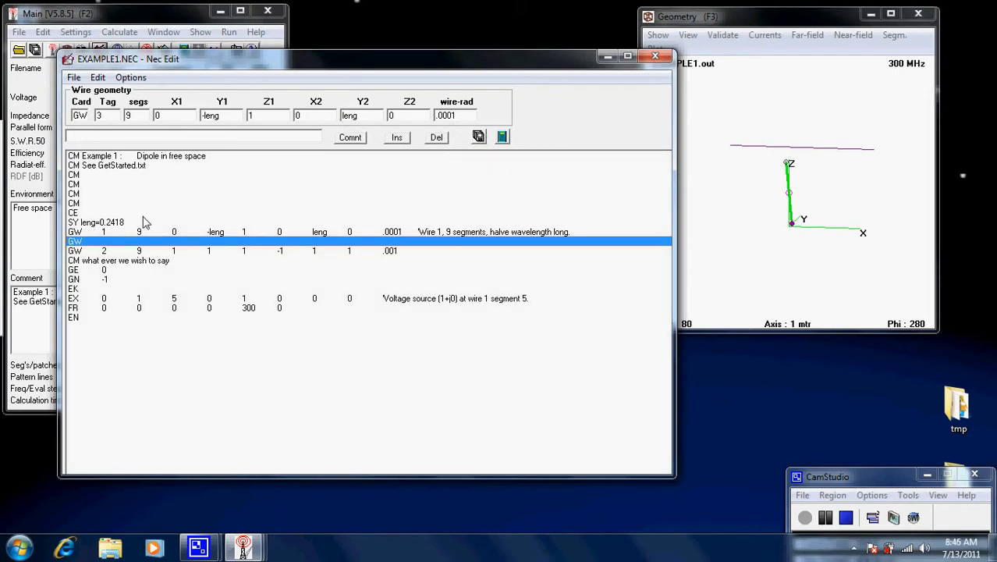
pyautogui.click(438, 138)
pyautogui.click(84, 252)
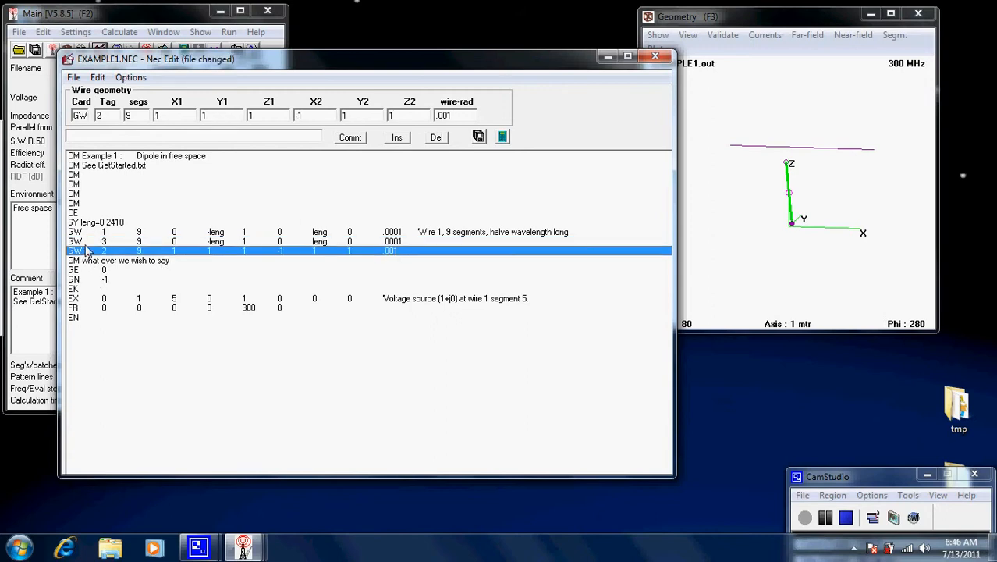
# - Save the file, delete the GW cards with tags 3 and 2 from the card list, and check the geometry view
pyautogui.click(89, 242)
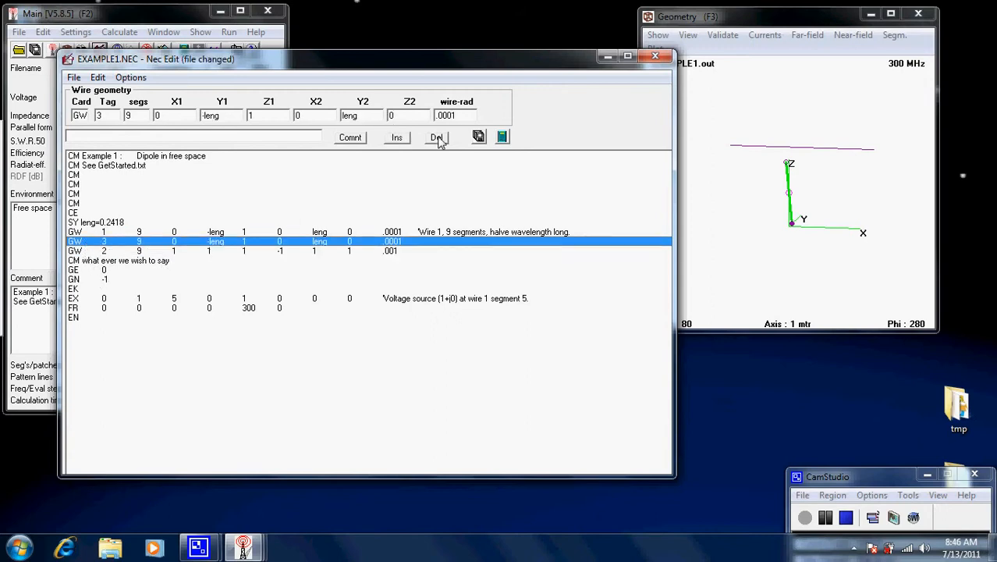
pyautogui.click(478, 138)
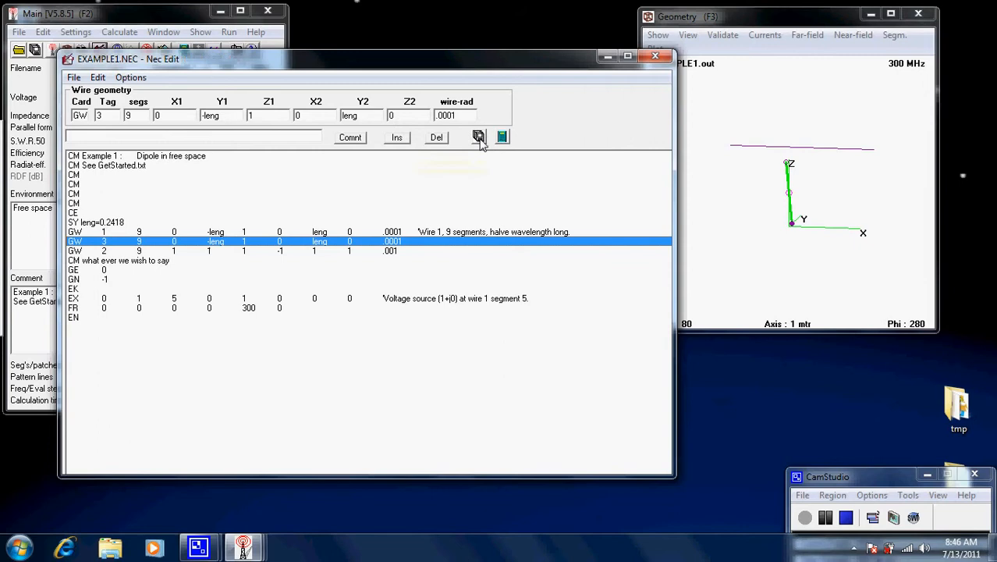
pyautogui.click(436, 137)
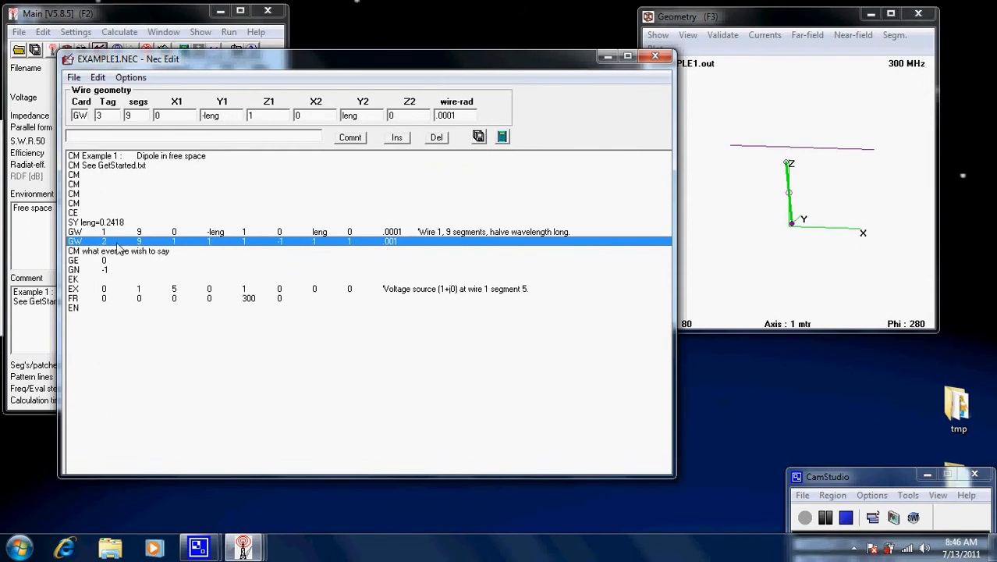
pyautogui.click(437, 138)
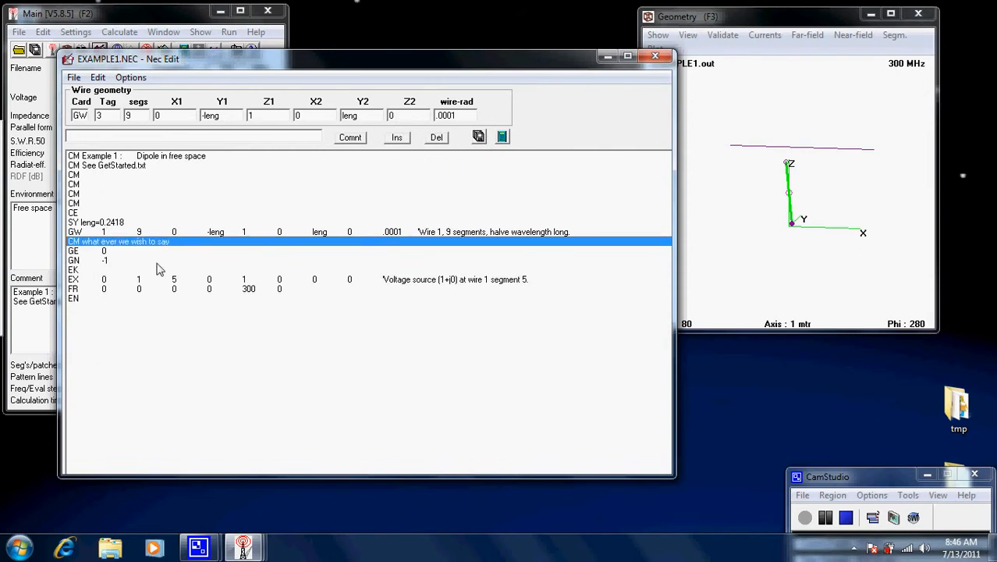
pyautogui.click(831, 153)
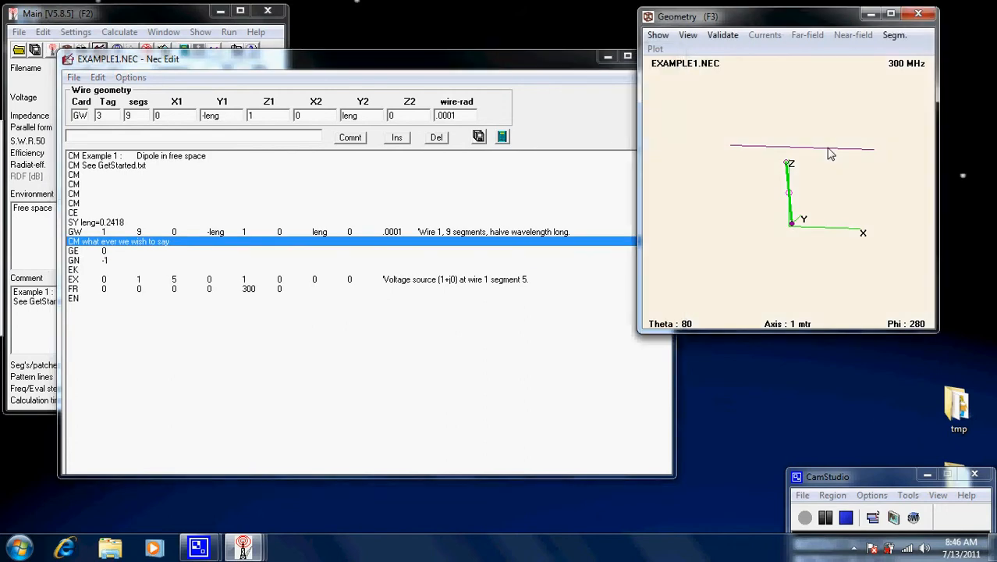
pyautogui.click(498, 147)
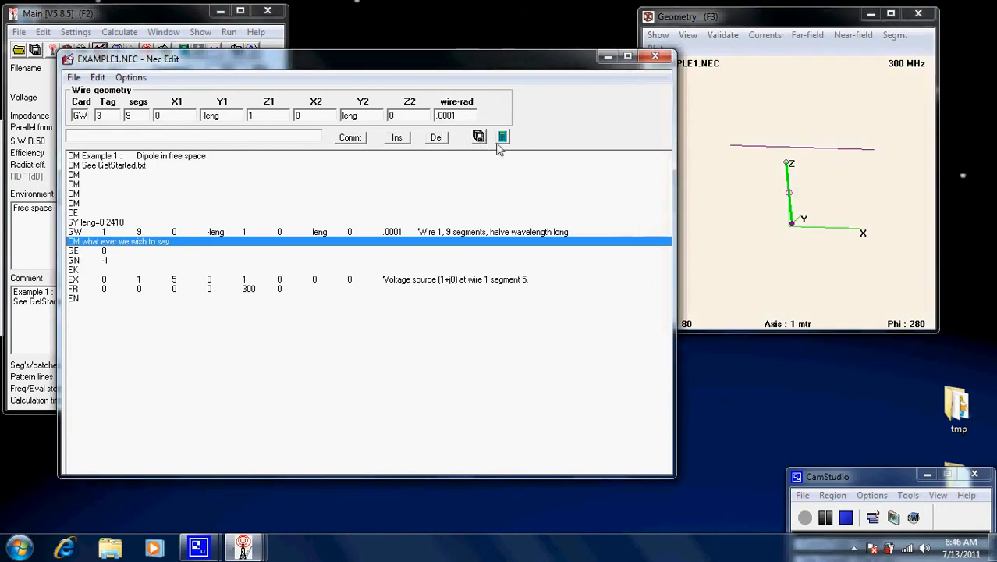
# - Generate the far field pattern, close the error log, inspect the single wire in the geometry view, and return to the card editor
pyautogui.click(501, 138)
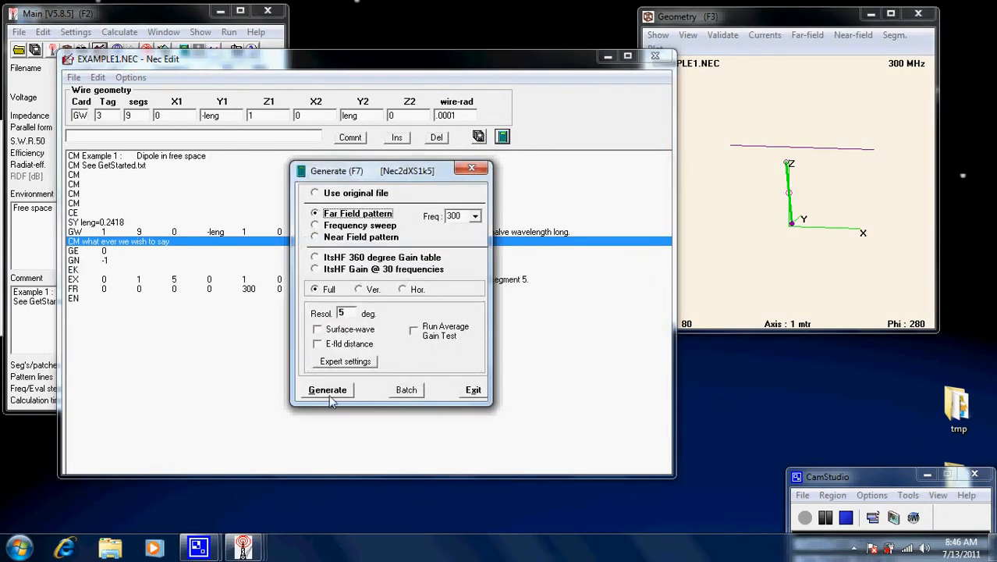
pyautogui.click(329, 394)
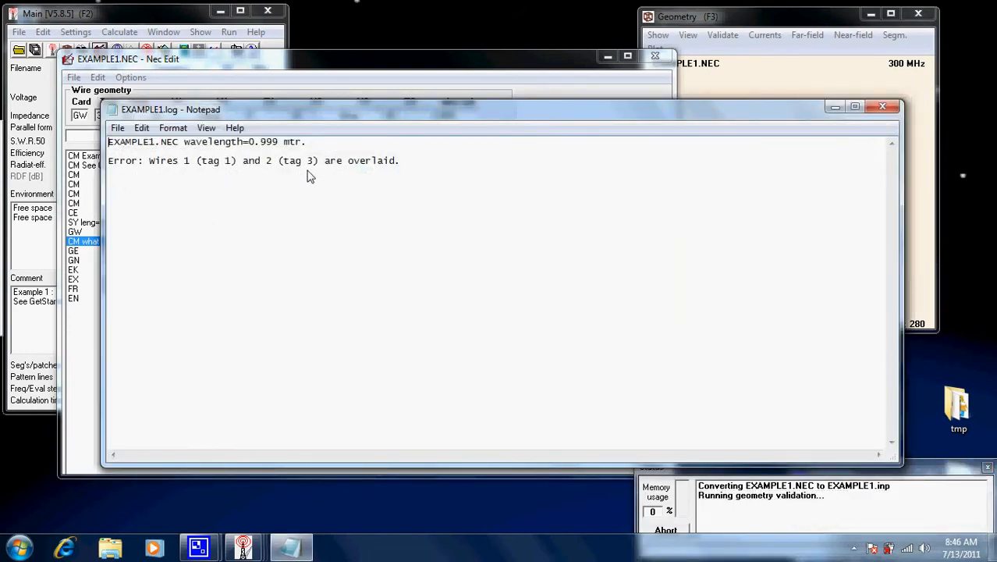
pyautogui.click(882, 107)
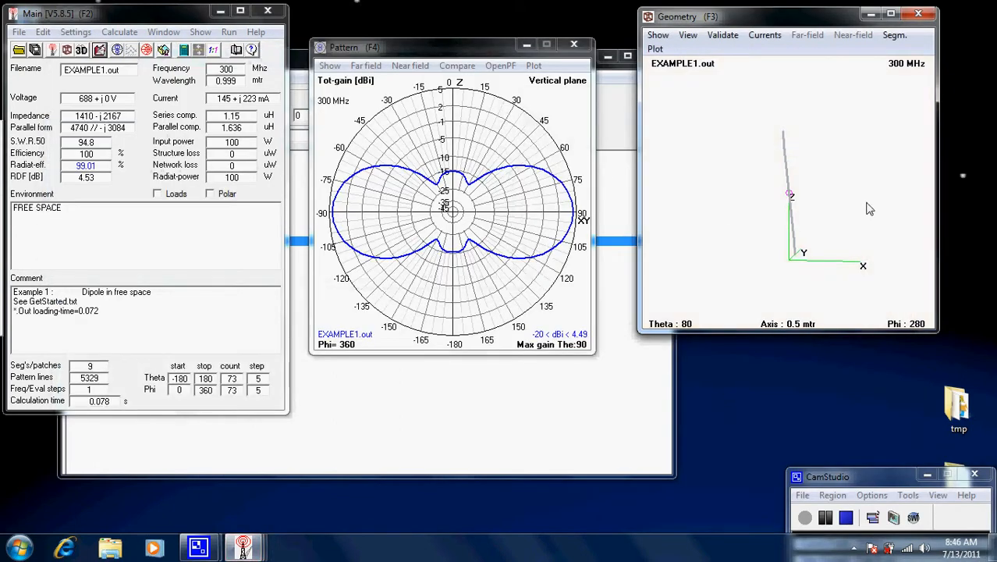
pyautogui.moveTo(869, 209); pyautogui.dragTo(828, 189)
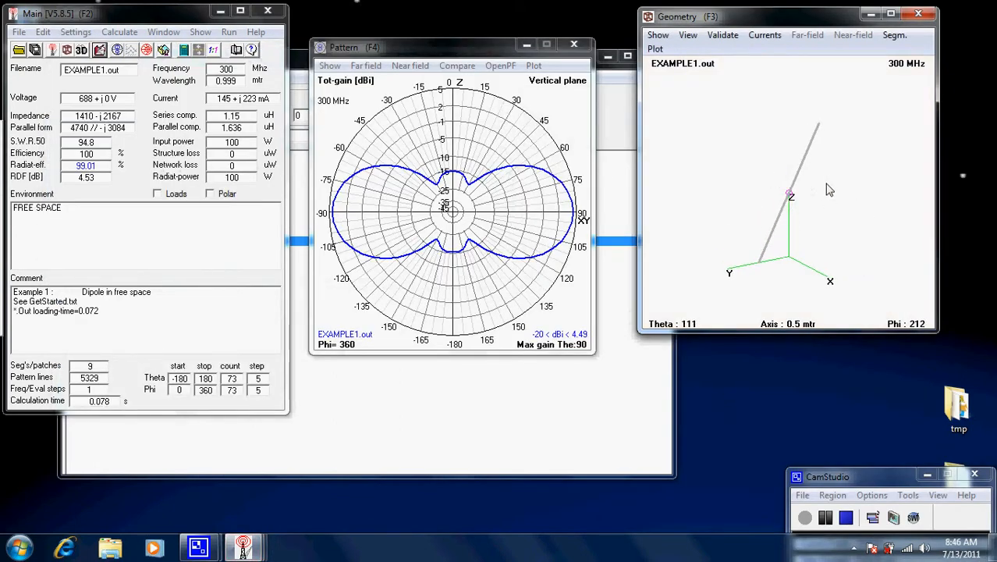
pyautogui.click(370, 380)
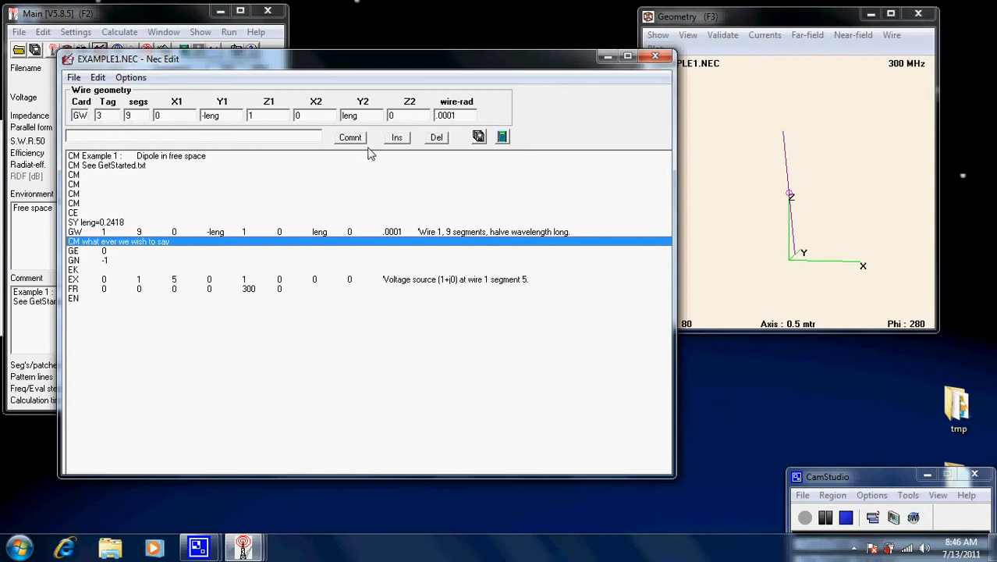
# - Close the card editor, choose Geometry edit as the default editor, and open EXAMPLE1.NEC in it
pyautogui.click(655, 58)
pyautogui.click(76, 32)
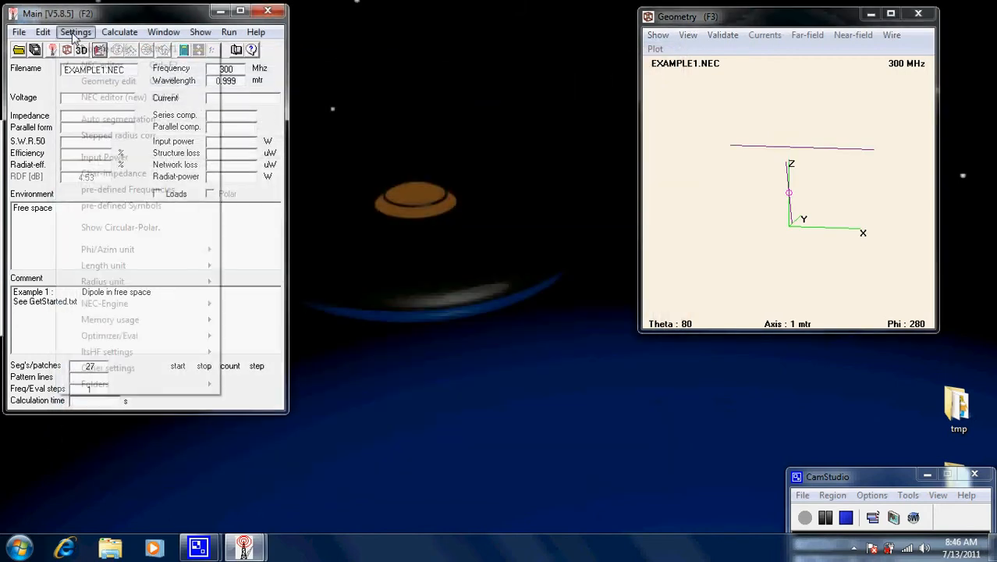
pyautogui.click(114, 85)
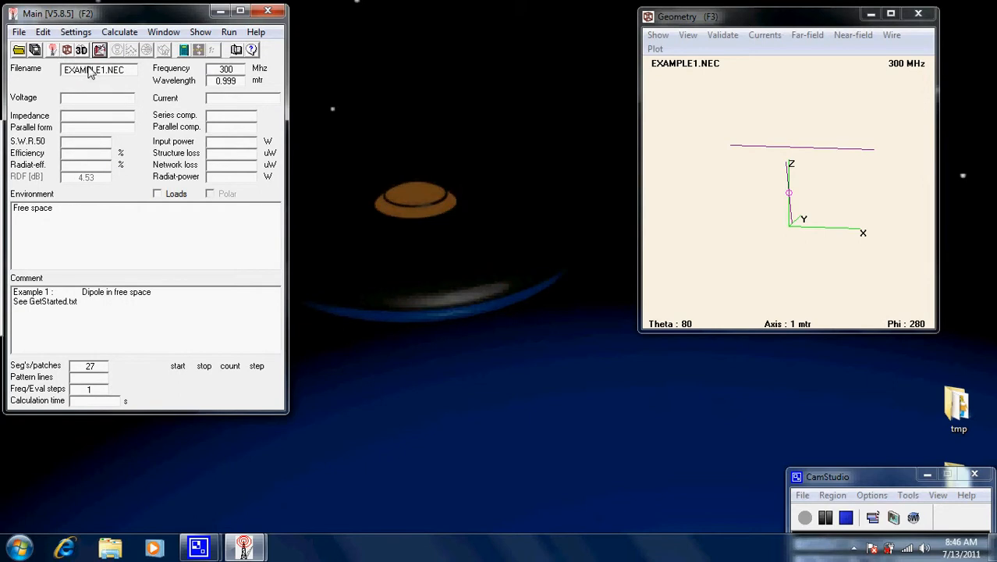
pyautogui.click(76, 32)
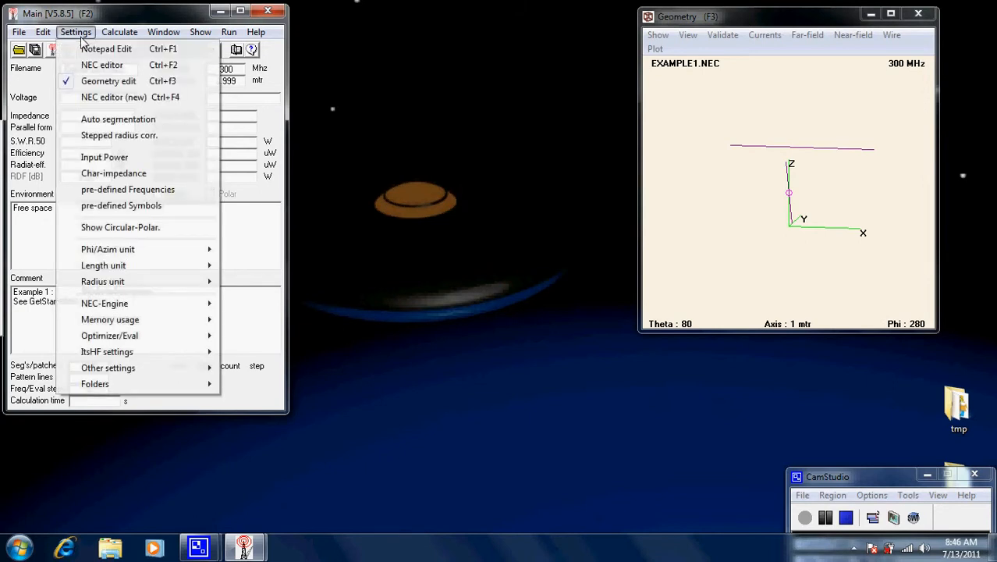
pyautogui.click(94, 83)
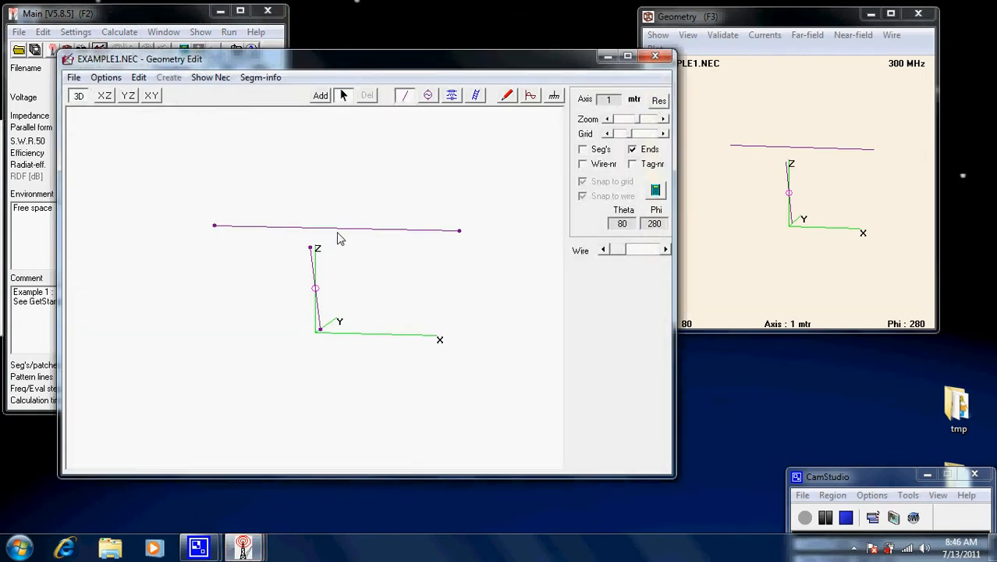
# - Delete all the wires from the model in the geometry editor, starting with the long wire parallel to X
pyautogui.click(335, 230)
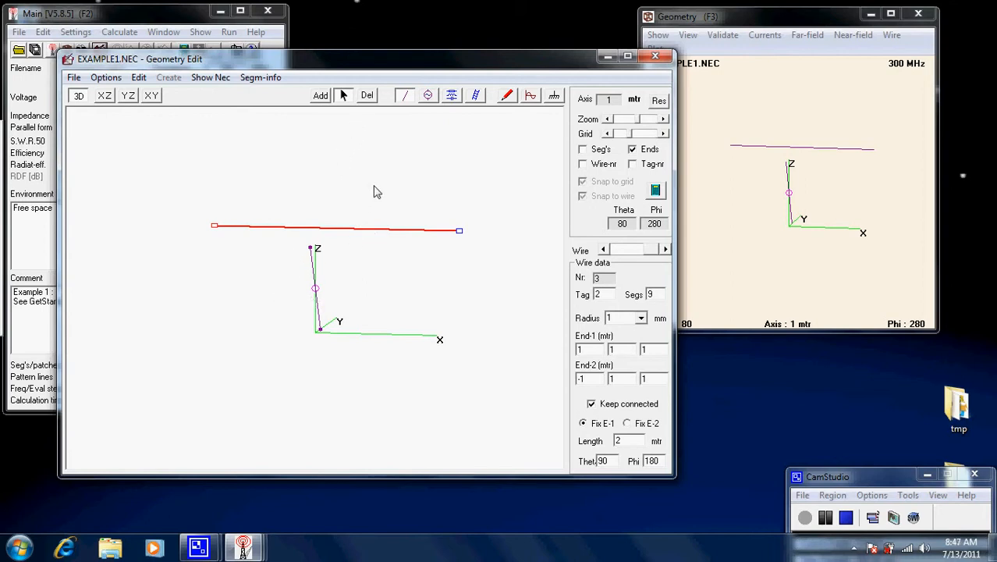
pyautogui.click(351, 234)
pyautogui.click(367, 95)
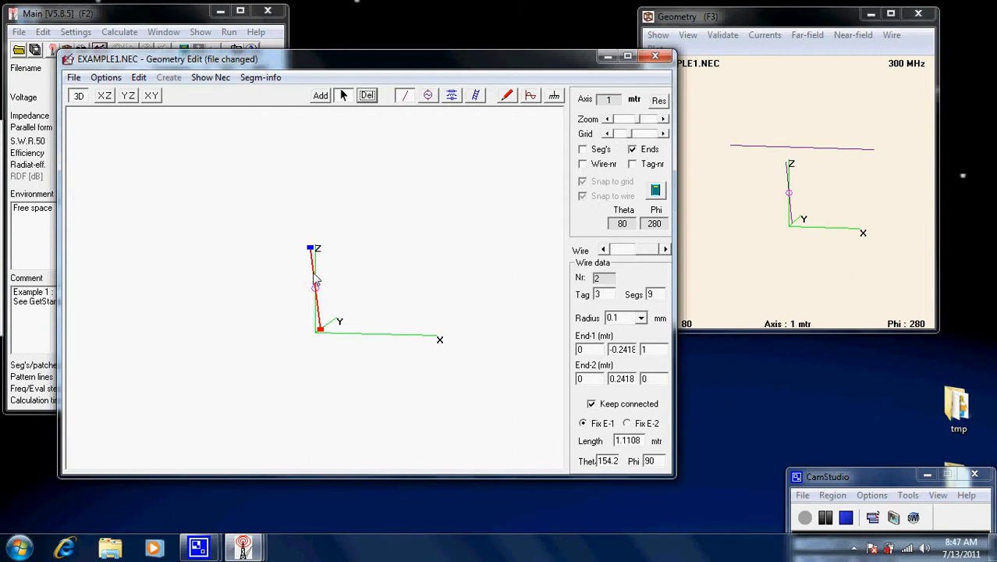
pyautogui.click(368, 96)
pyautogui.click(368, 96)
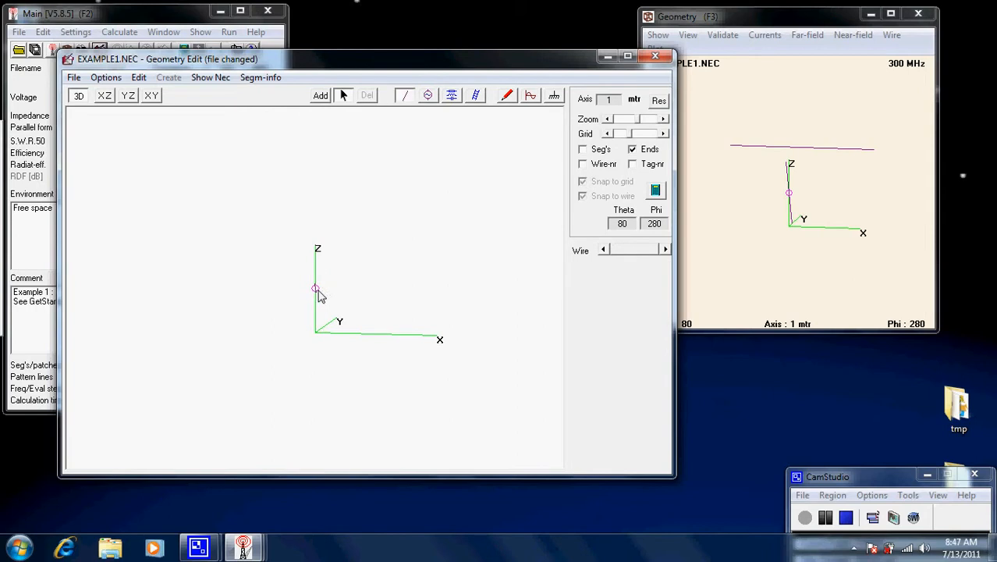
# - Delete the remaining voltage source and return to wire editing
pyautogui.click(430, 97)
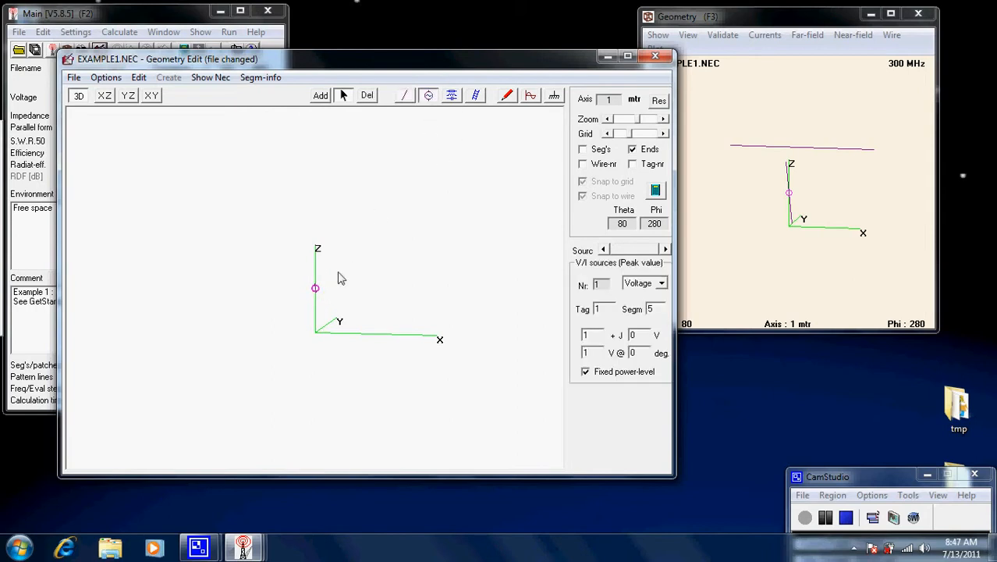
pyautogui.click(368, 96)
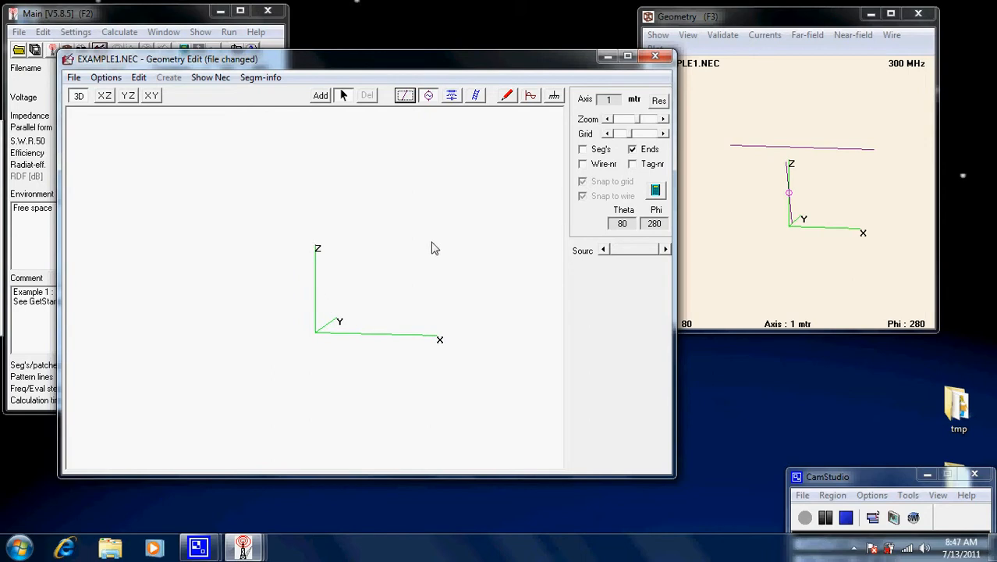
pyautogui.click(405, 97)
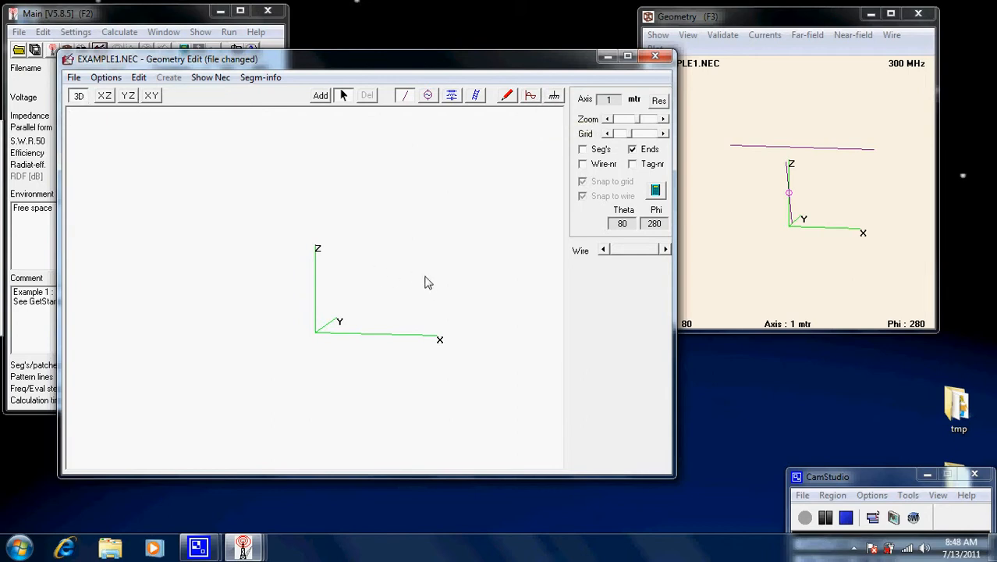
# - Orbit the empty 3D view, and look through the XZ and YZ planes, ending in the XY plane
pyautogui.moveTo(424, 276)
pyautogui.mouseDown()
pyautogui.moveTo(342, 258)
pyautogui.moveTo(384, 263)
pyautogui.moveTo(400, 292)
pyautogui.moveTo(385, 298)
pyautogui.moveTo(435, 291)
pyautogui.mouseUp()
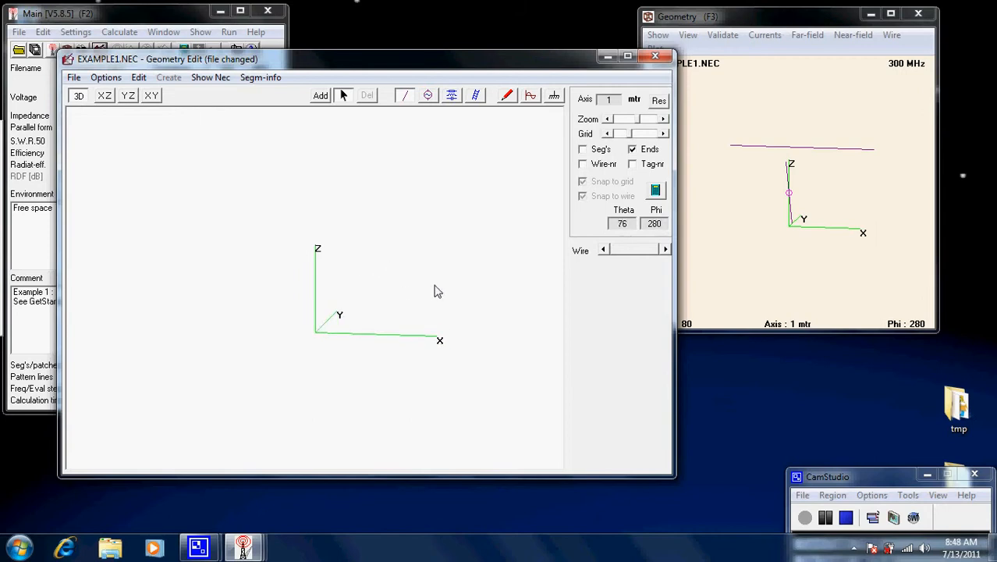
pyautogui.click(104, 100)
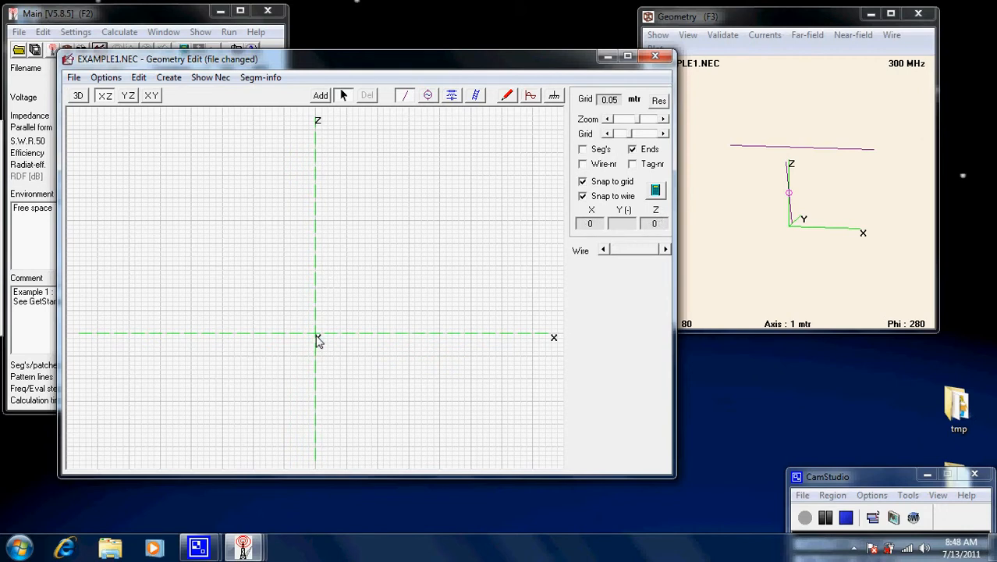
pyautogui.click(129, 96)
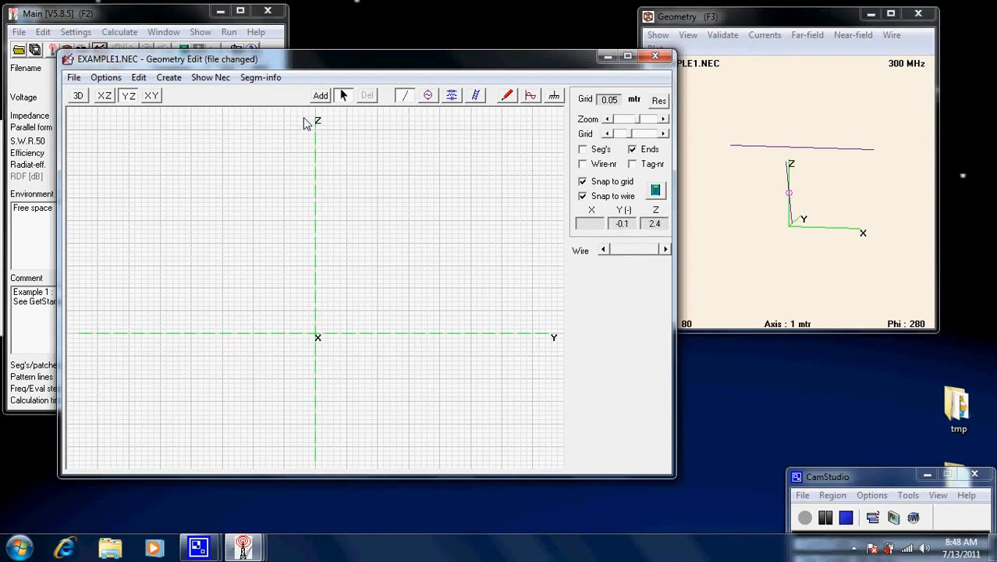
pyautogui.click(151, 96)
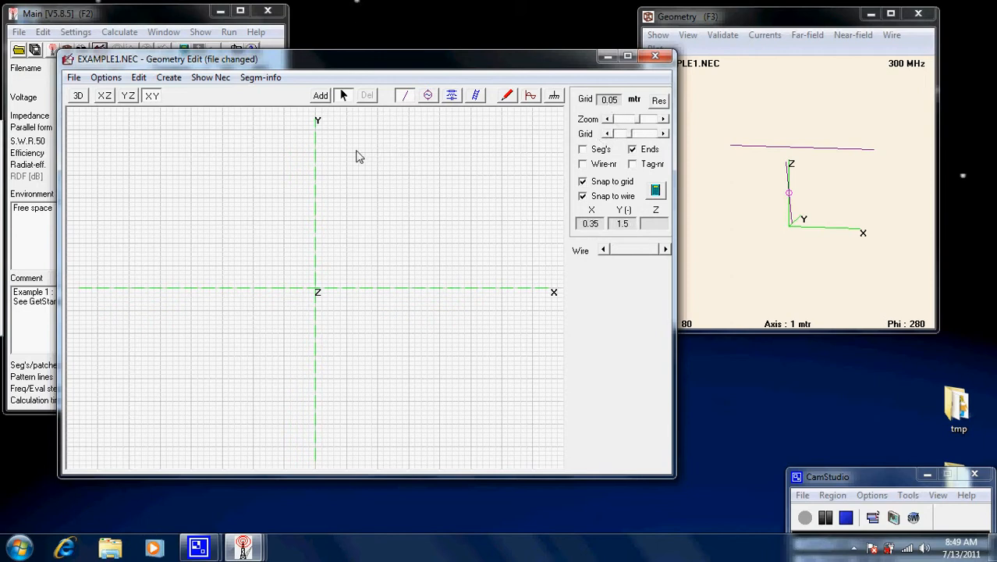
# - Add a wire in the XY plane from the origin to 3 m along X, with a wire radius of 1 mm
pyautogui.click(609, 120)
pyautogui.moveTo(316, 287); pyautogui.dragTo(460, 286)
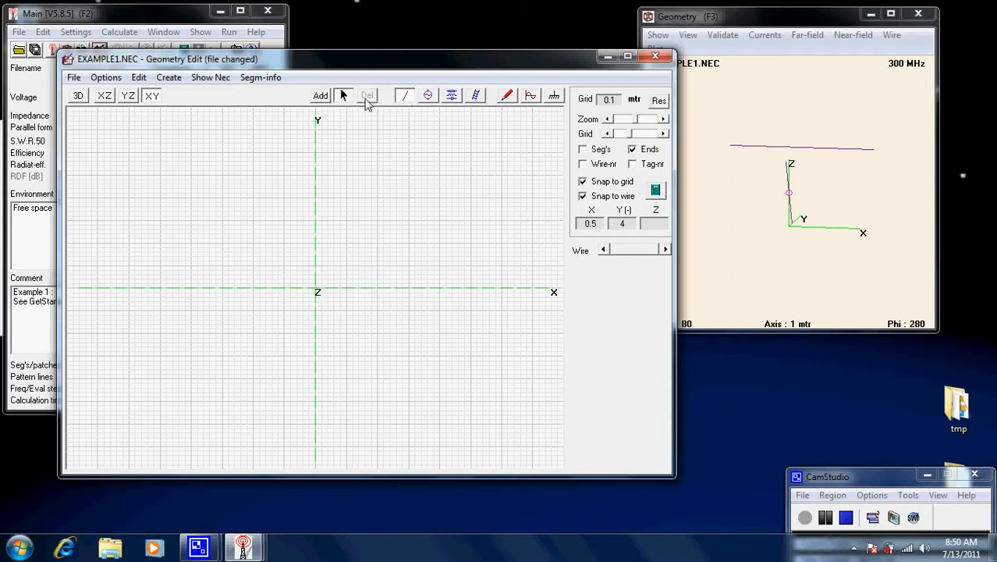
pyautogui.click(321, 96)
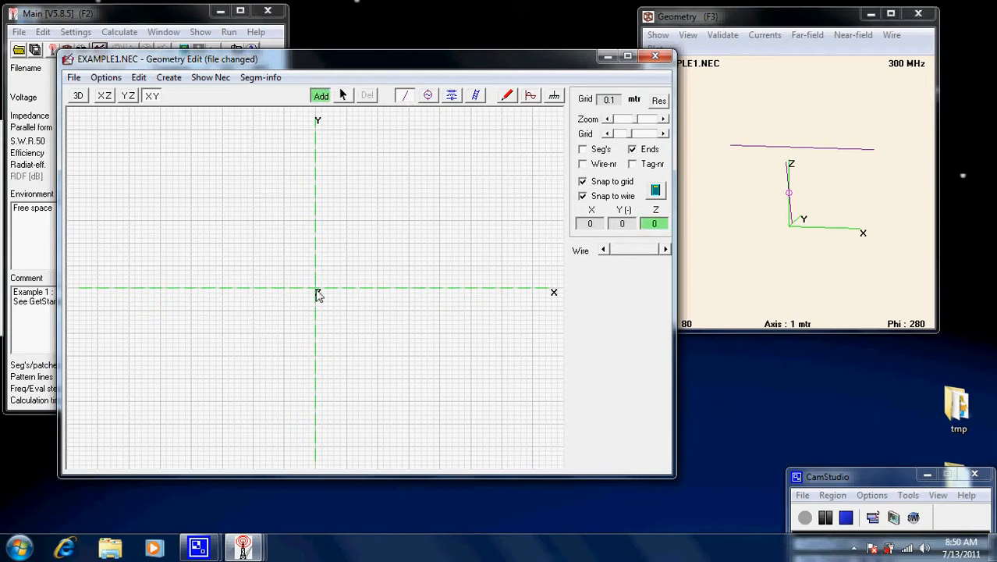
pyautogui.moveTo(317, 293); pyautogui.dragTo(506, 294)
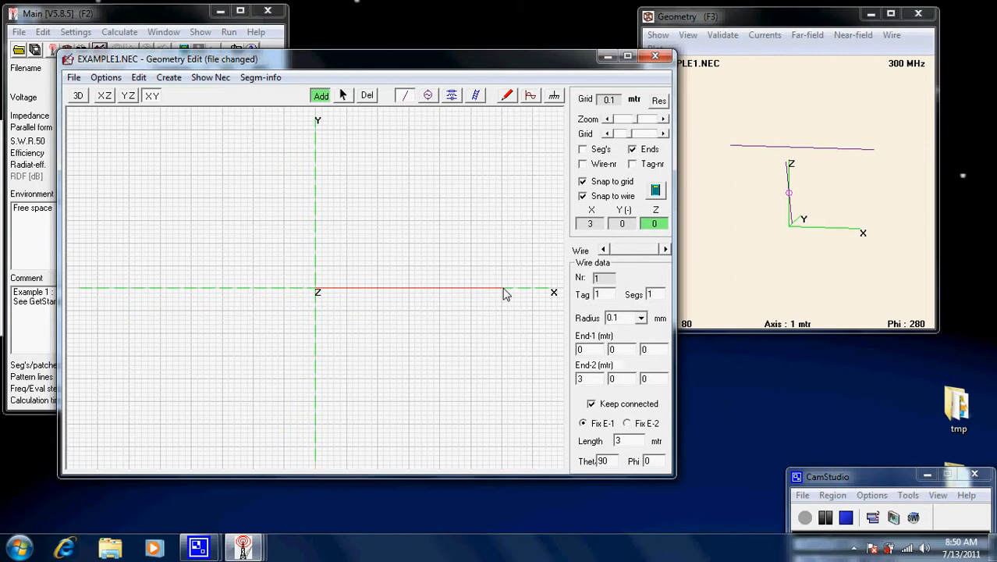
pyautogui.moveTo(505, 293); pyautogui.dragTo(505, 293)
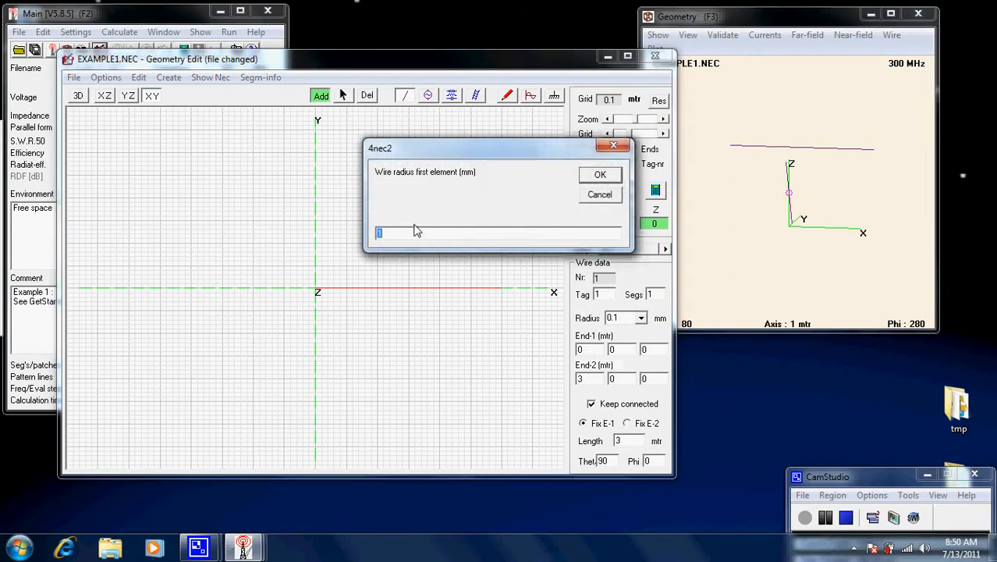
pyautogui.moveTo(499, 146); pyautogui.dragTo(374, 135)
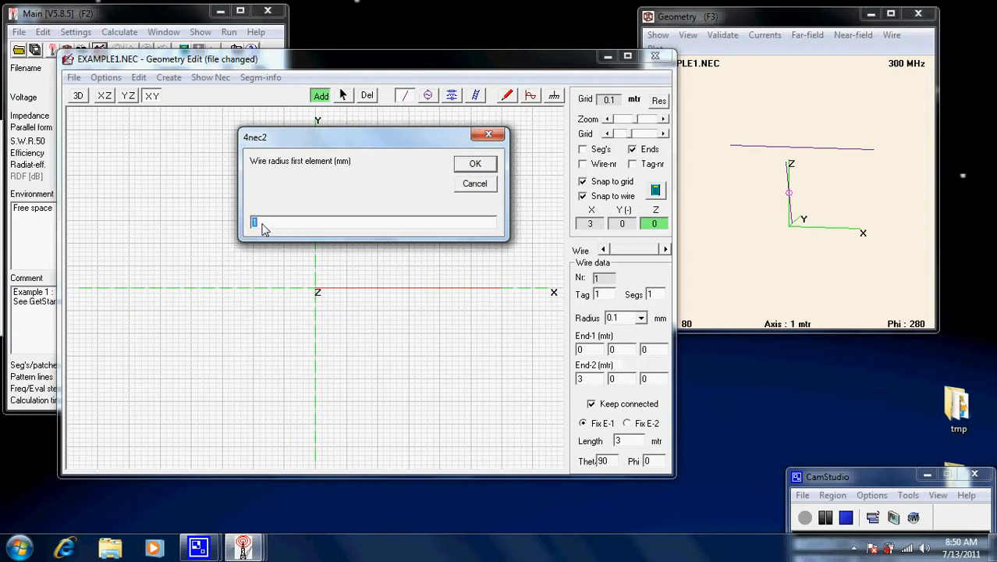
pyautogui.click(481, 167)
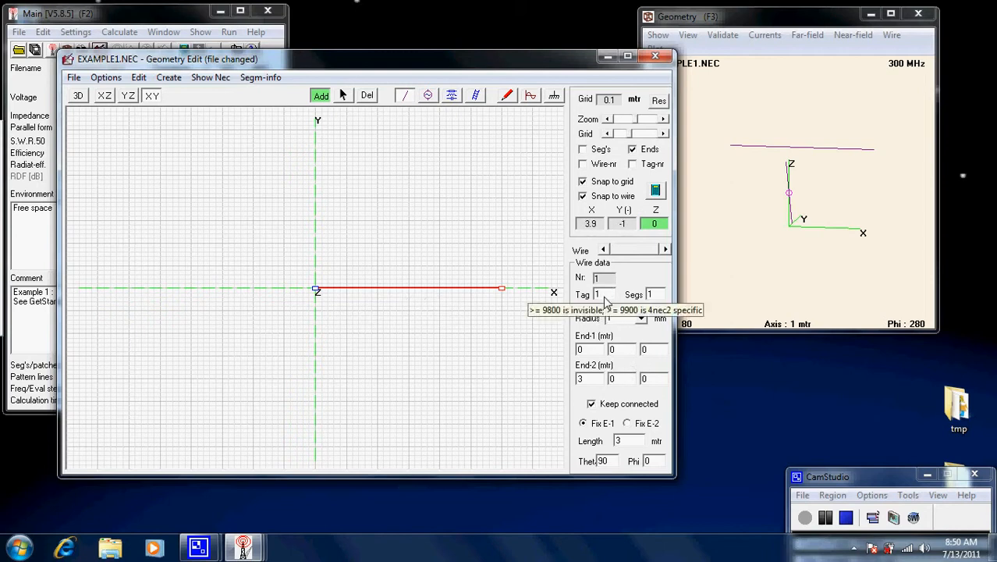
# - Set the new wire's segments to 9, look through the radius choices while keeping 1 mm, and show the wire in 3D
pyautogui.click(659, 294)
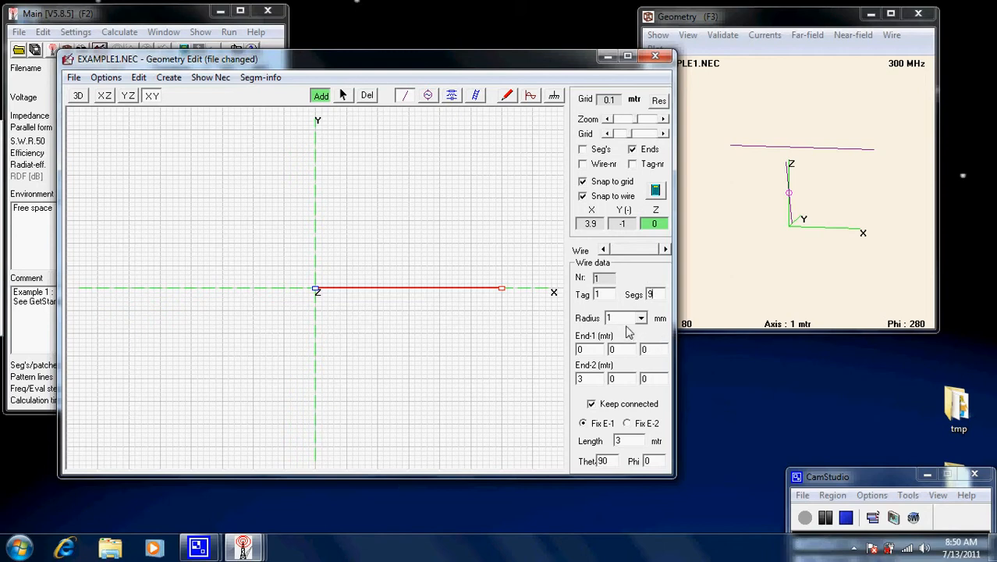
pyautogui.click(640, 318)
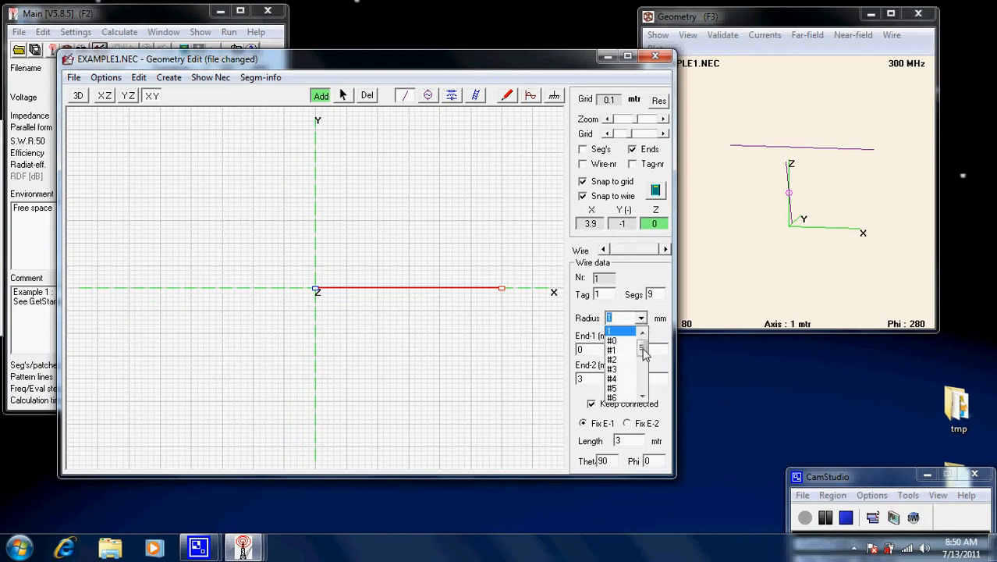
pyautogui.moveTo(642, 349)
pyautogui.mouseDown()
pyautogui.moveTo(645, 396)
pyautogui.moveTo(644, 334)
pyautogui.mouseUp()
pyautogui.click(625, 316)
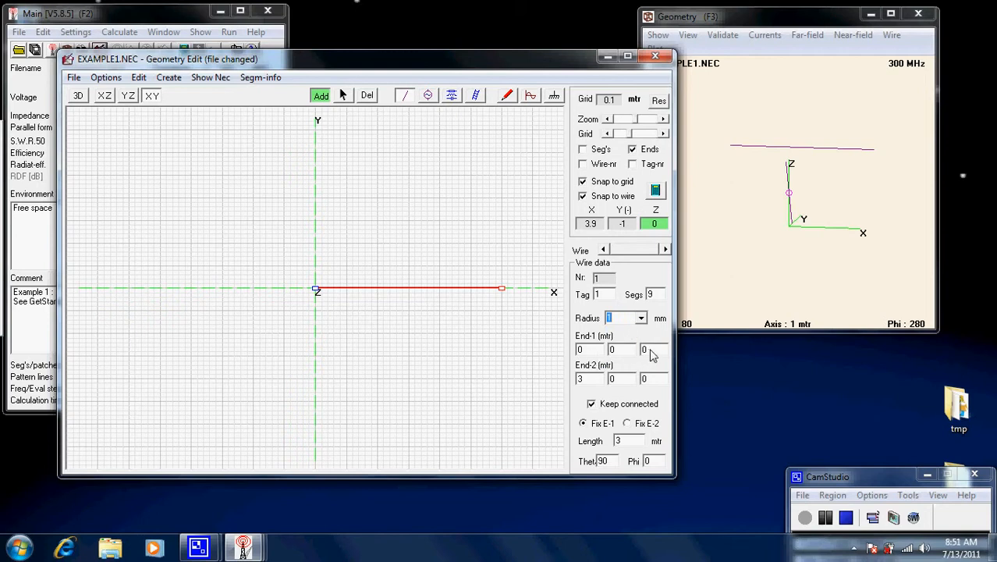
pyautogui.click(324, 294)
pyautogui.click(502, 289)
pyautogui.click(78, 95)
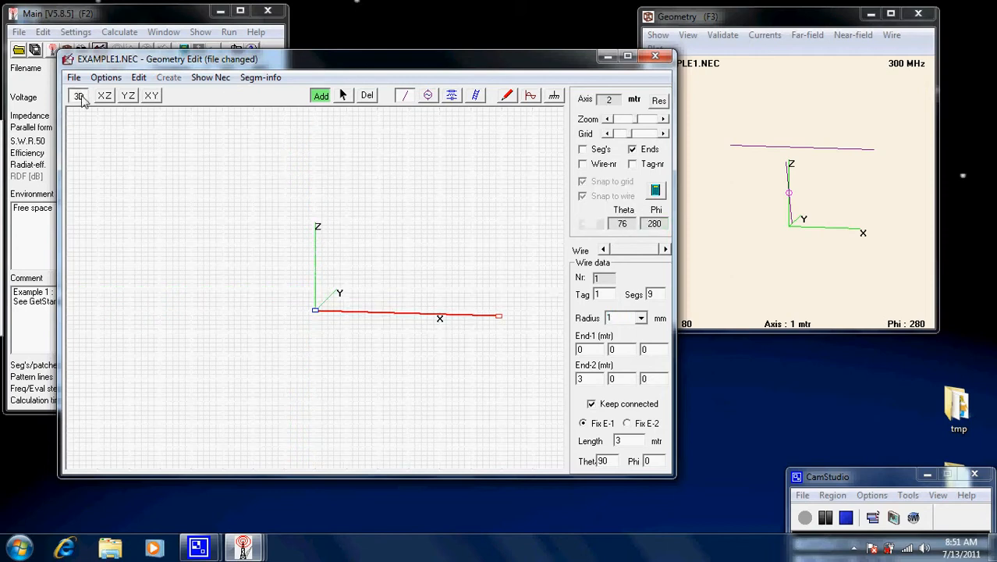
pyautogui.moveTo(218, 283)
pyautogui.mouseDown()
pyautogui.moveTo(212, 222)
pyautogui.moveTo(209, 267)
pyautogui.moveTo(230, 284)
pyautogui.mouseUp()
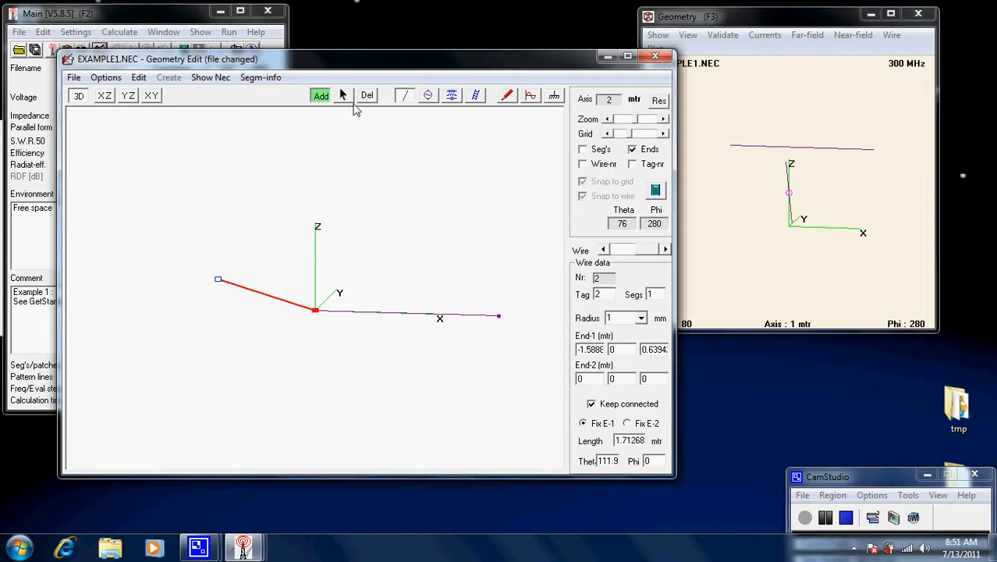
pyautogui.click(344, 96)
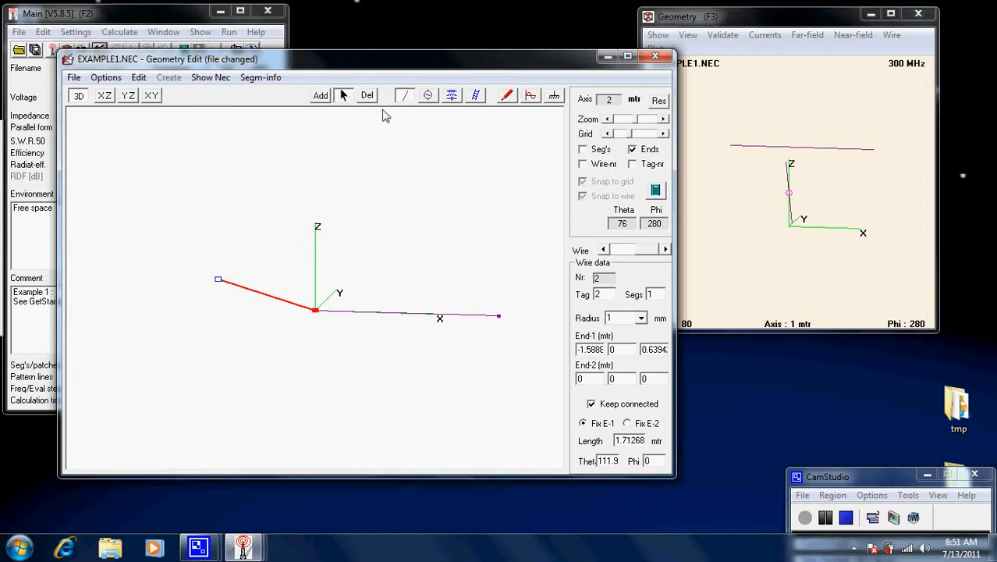
pyautogui.click(369, 96)
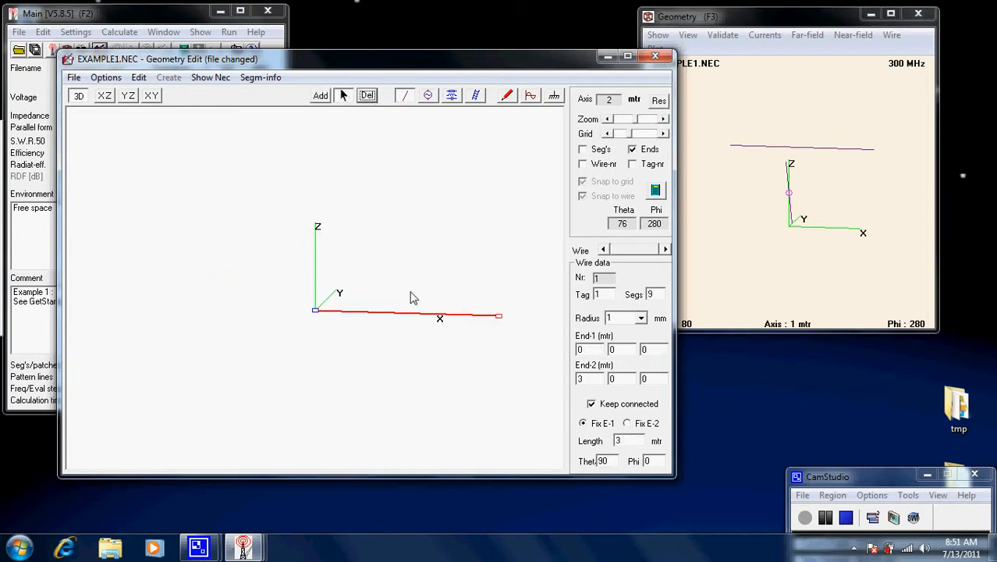
# - Raise the 3 m wire to a height of 4 m along Z in the XZ plane and view it in 3D
pyautogui.moveTo(369, 358)
pyautogui.mouseDown()
pyautogui.moveTo(370, 338)
pyautogui.moveTo(315, 307)
pyautogui.moveTo(204, 343)
pyautogui.moveTo(202, 379)
pyautogui.moveTo(148, 306)
pyautogui.moveTo(272, 316)
pyautogui.moveTo(389, 358)
pyautogui.moveTo(354, 326)
pyautogui.moveTo(287, 347)
pyautogui.moveTo(248, 319)
pyautogui.moveTo(362, 348)
pyautogui.mouseUp()
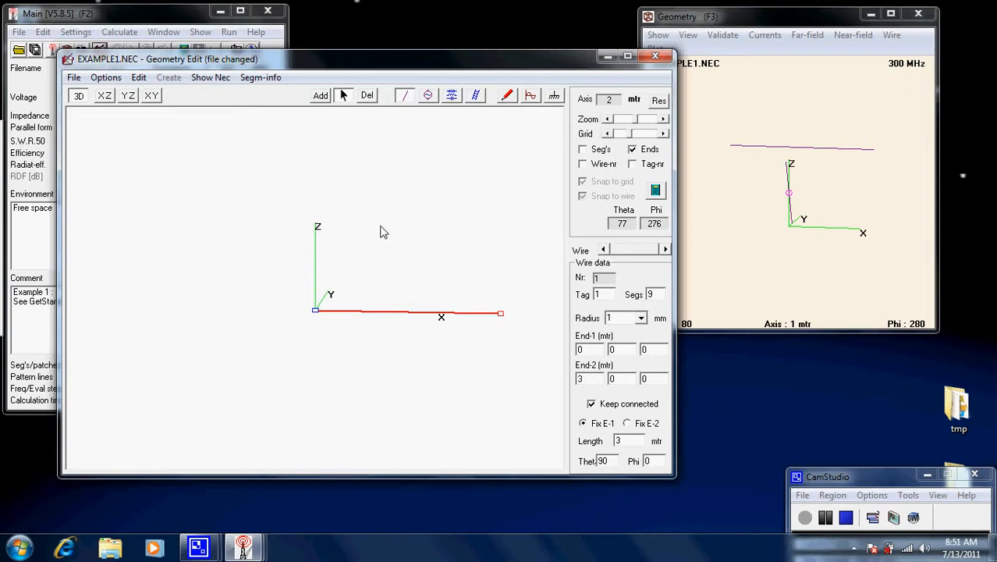
pyautogui.click(106, 96)
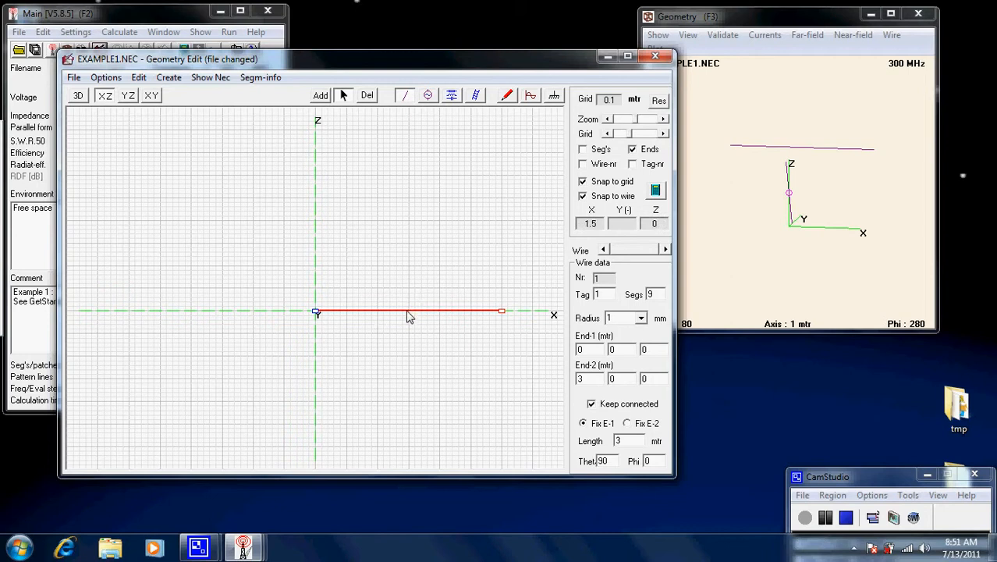
pyautogui.moveTo(407, 311); pyautogui.dragTo(410, 138)
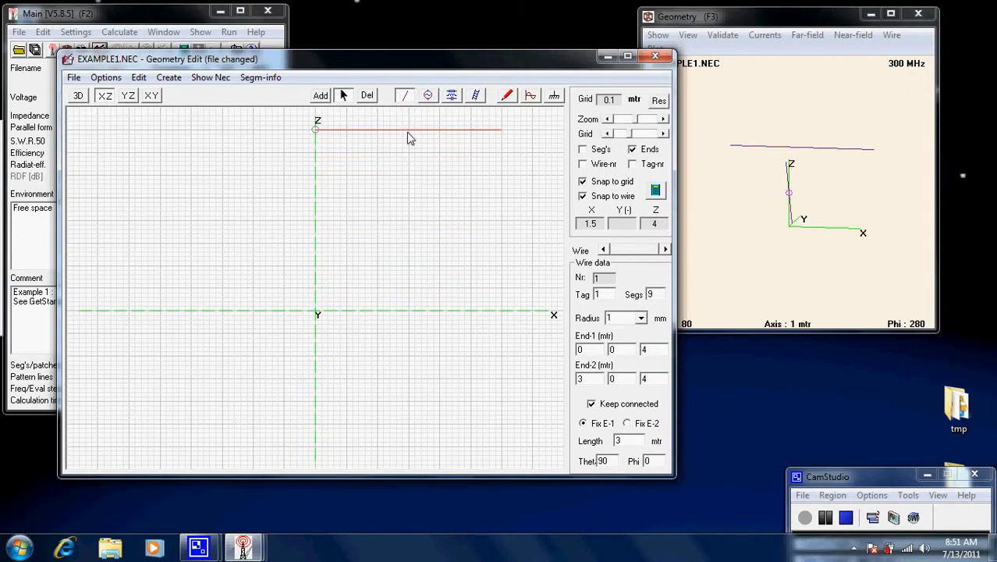
pyautogui.moveTo(410, 138); pyautogui.dragTo(407, 131)
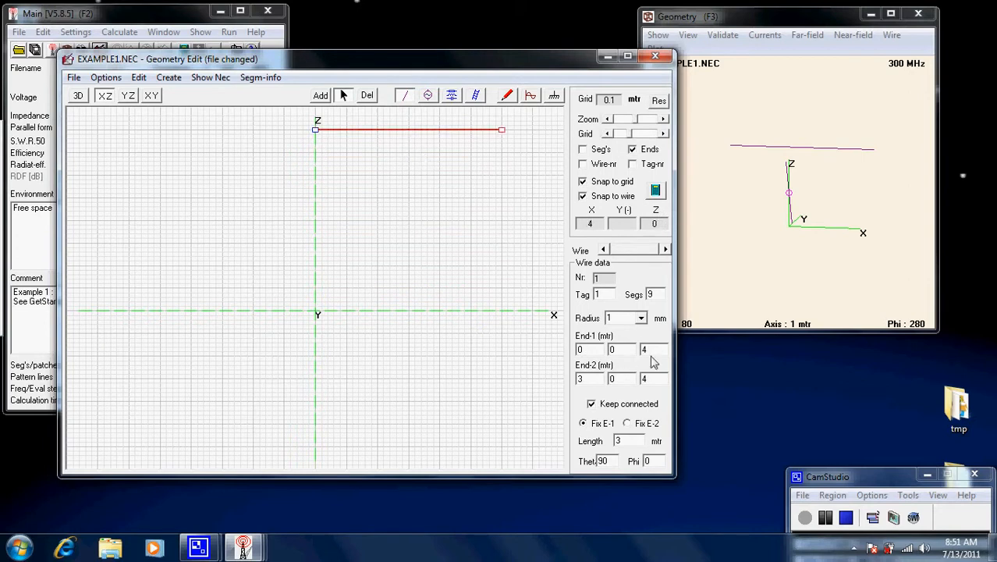
pyautogui.click(79, 95)
pyautogui.moveTo(435, 278); pyautogui.dragTo(404, 277)
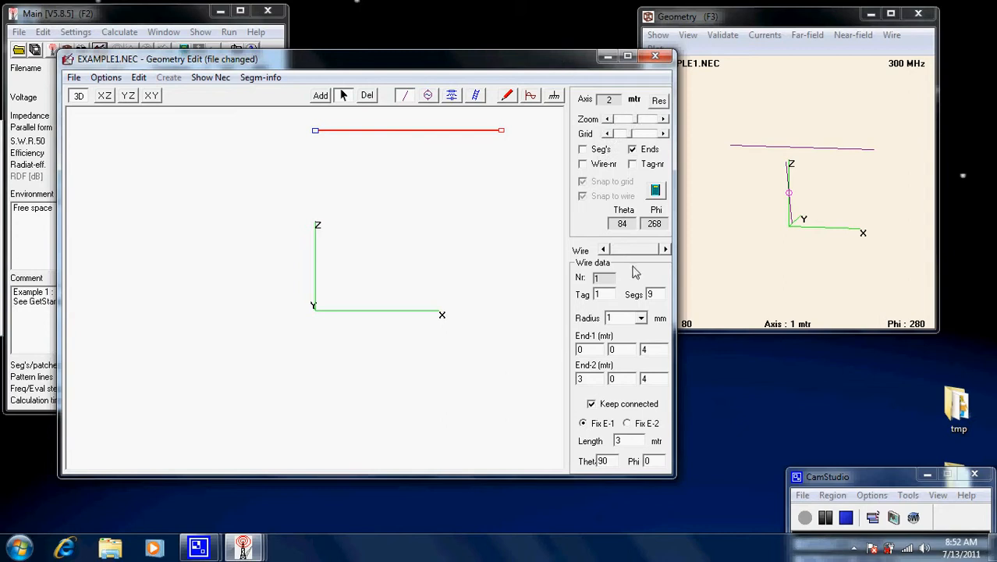
# - Add a voltage source on the wire's centre segment, tag 1 segment 5, and delete the extra source placed beside it
pyautogui.click(429, 96)
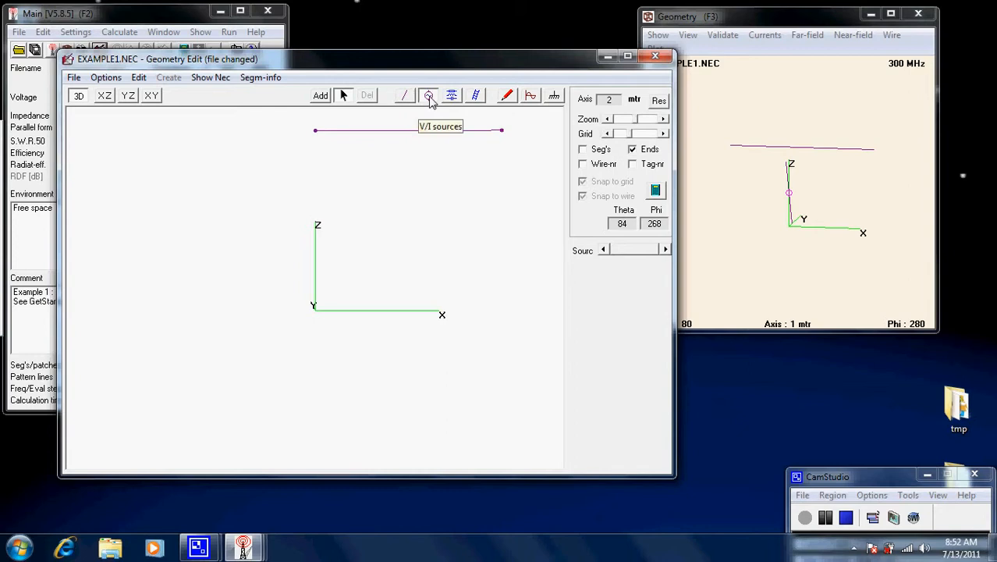
pyautogui.click(321, 96)
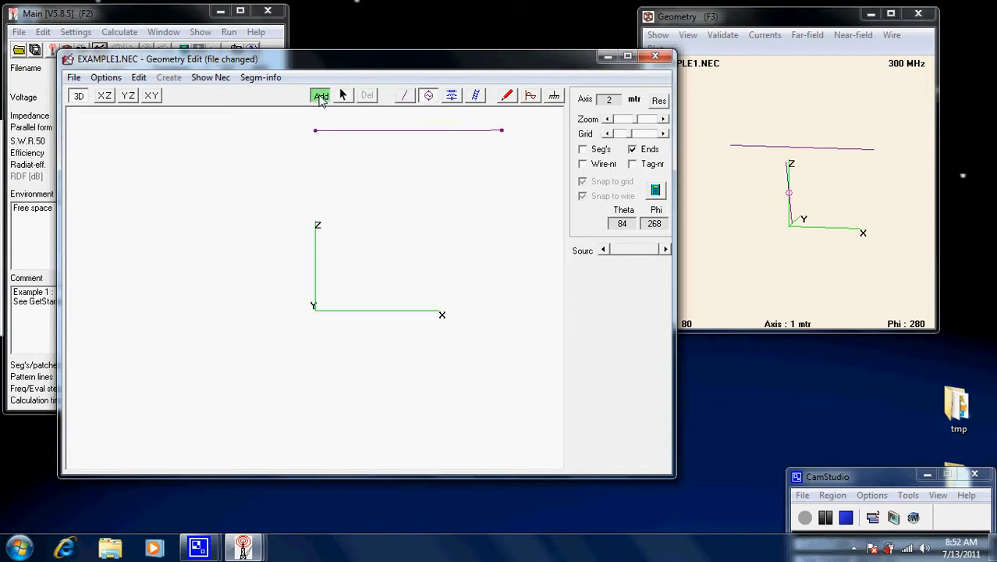
pyautogui.click(407, 131)
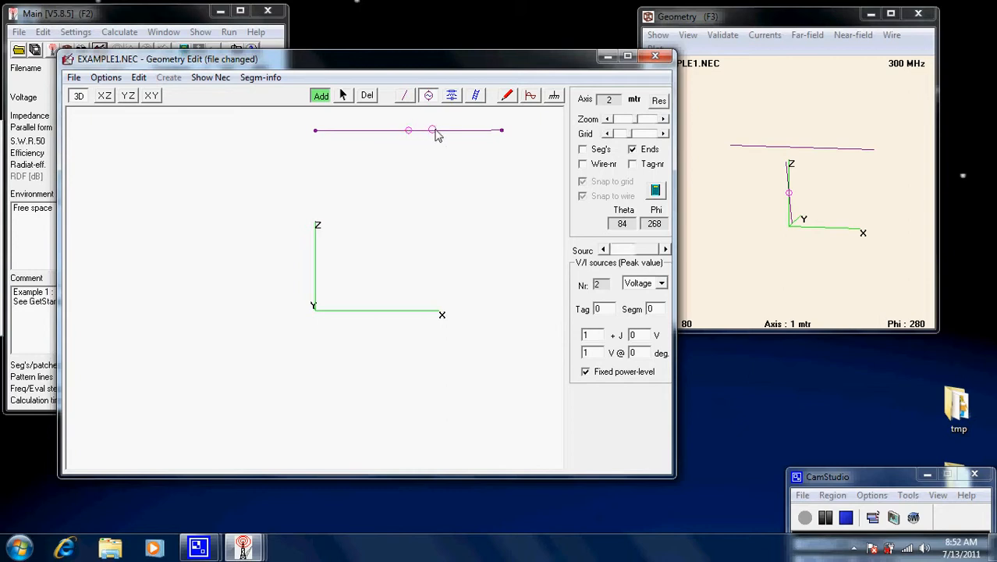
pyautogui.click(436, 133)
pyautogui.click(368, 97)
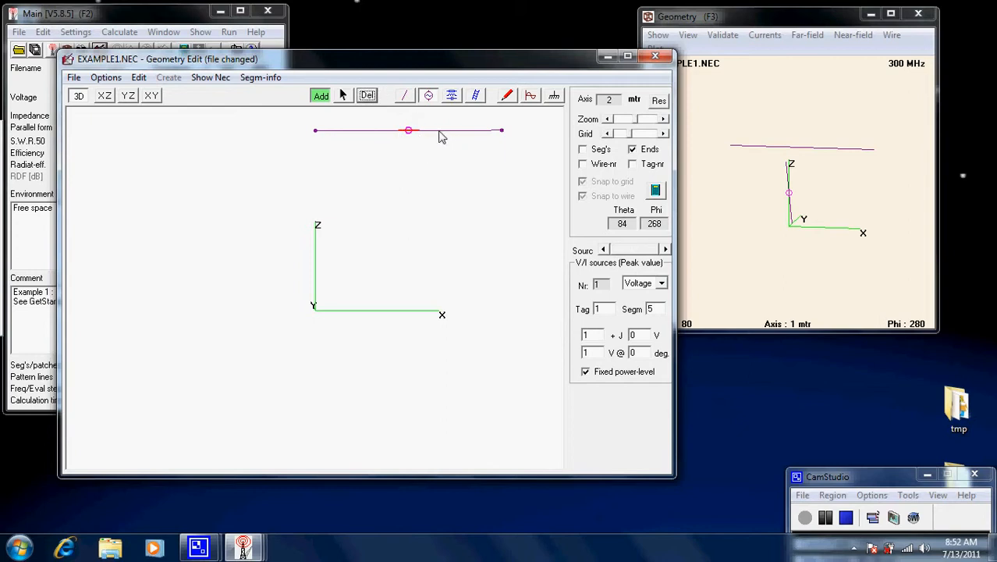
pyautogui.click(342, 96)
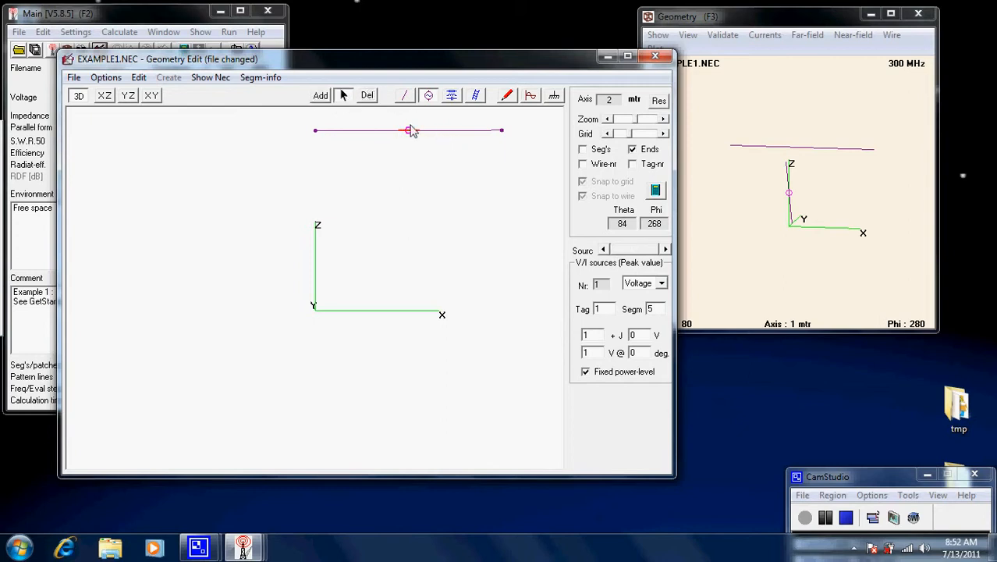
pyautogui.moveTo(411, 134); pyautogui.dragTo(427, 133)
pyautogui.click(414, 131)
pyautogui.moveTo(660, 311); pyautogui.dragTo(641, 310)
# - Set the model's frequency to 50 MHz
pyautogui.click(656, 192)
pyautogui.click(532, 99)
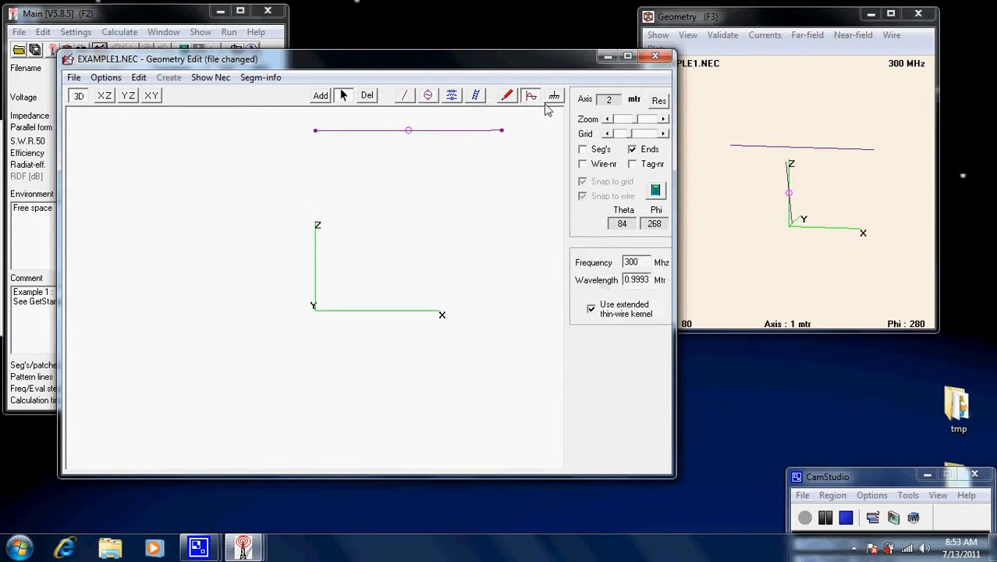
pyautogui.doubleClick(643, 263)
pyautogui.click(320, 95)
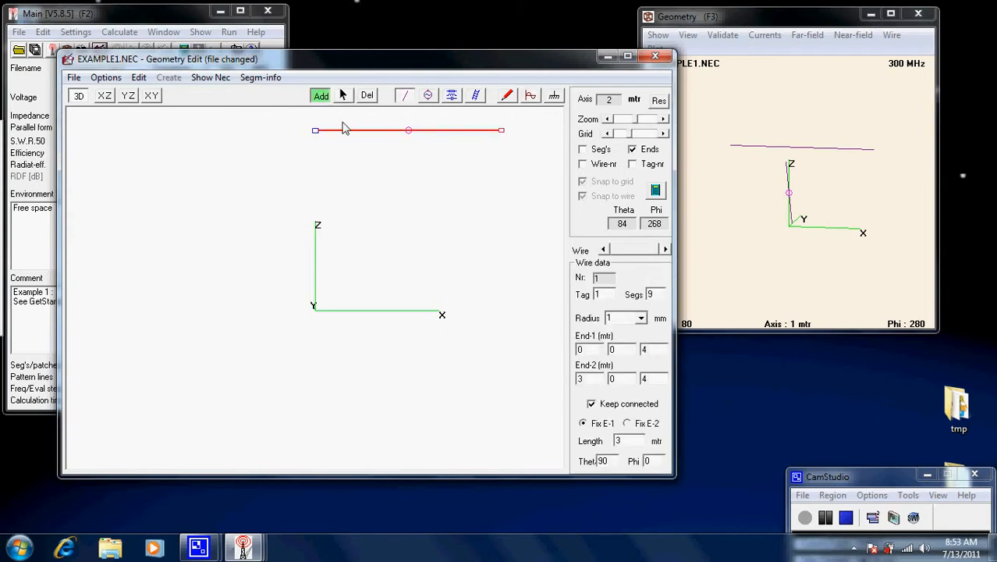
pyautogui.click(530, 96)
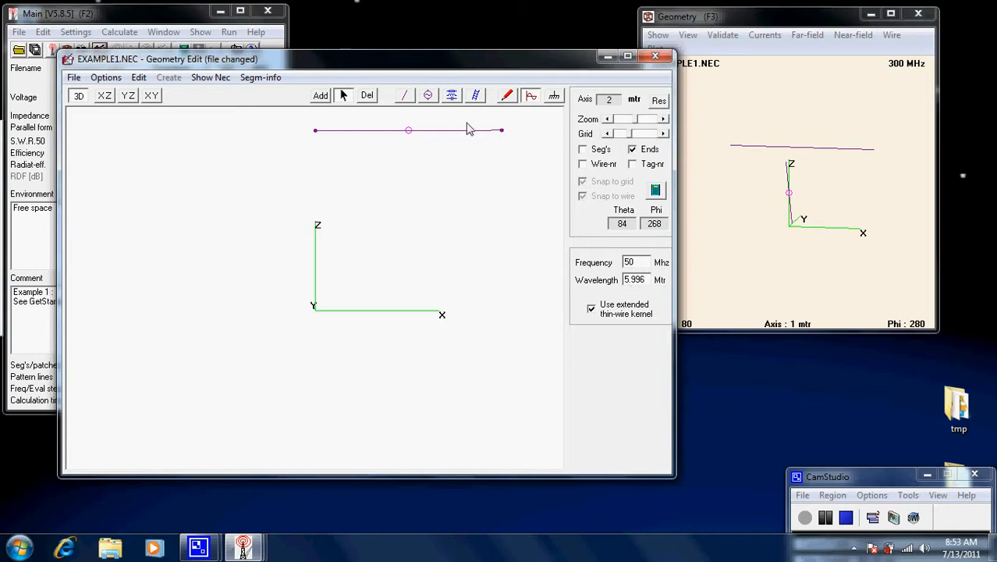
# - Generate the full far-field pattern at 50 MHz with 5-degree resolution, and view its horizontal and vertical planes
pyautogui.click(658, 194)
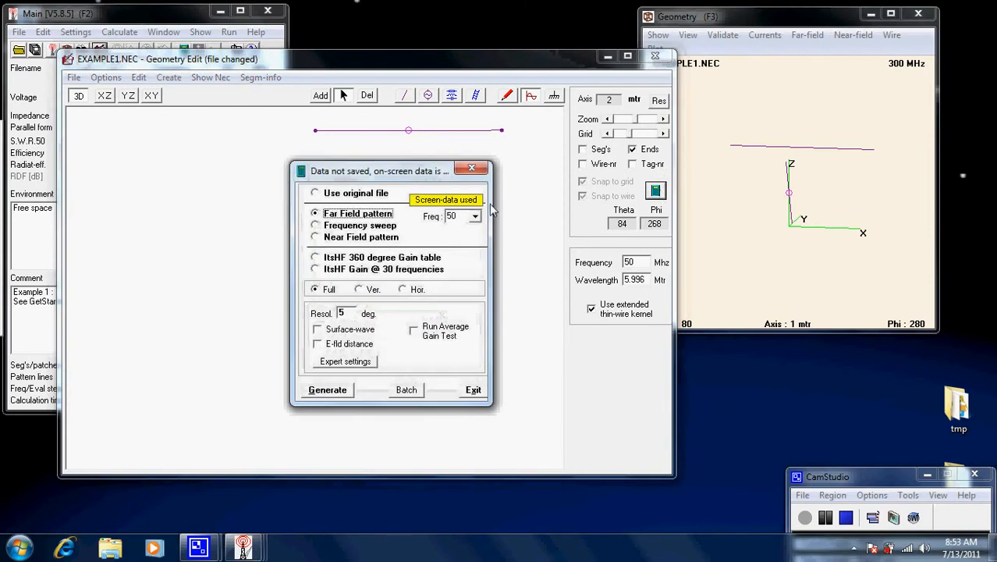
pyautogui.click(343, 389)
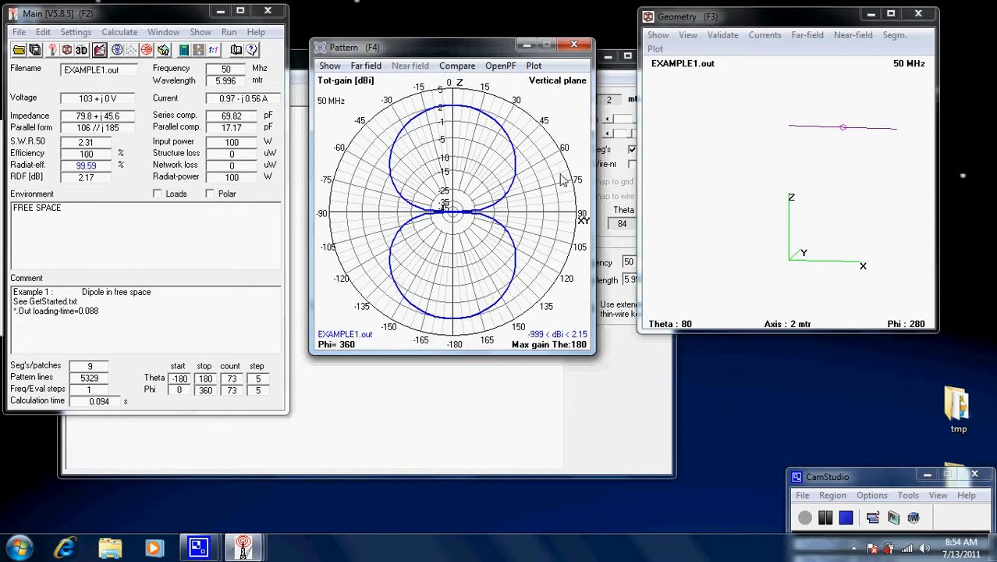
pyautogui.press('space')
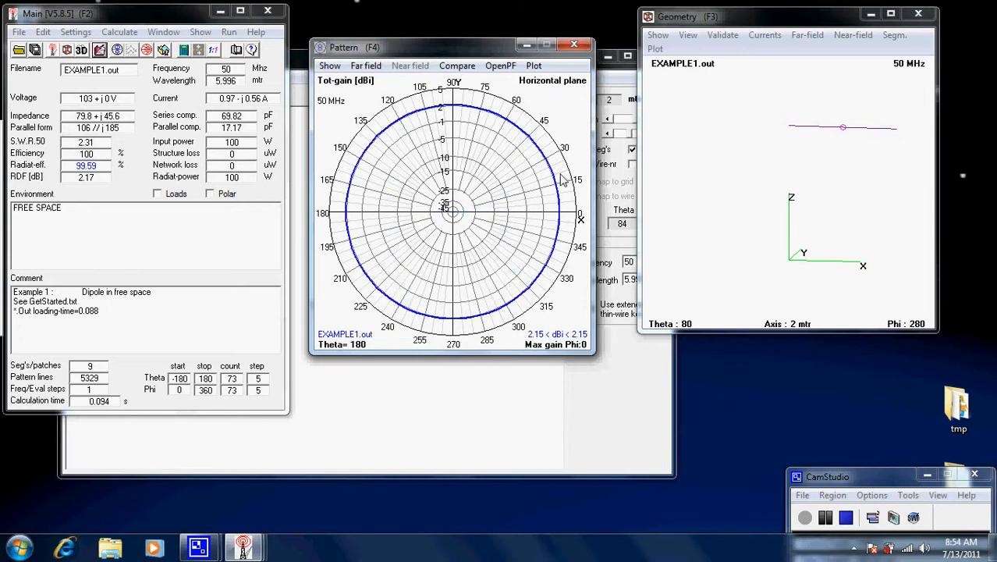
pyautogui.press('space')
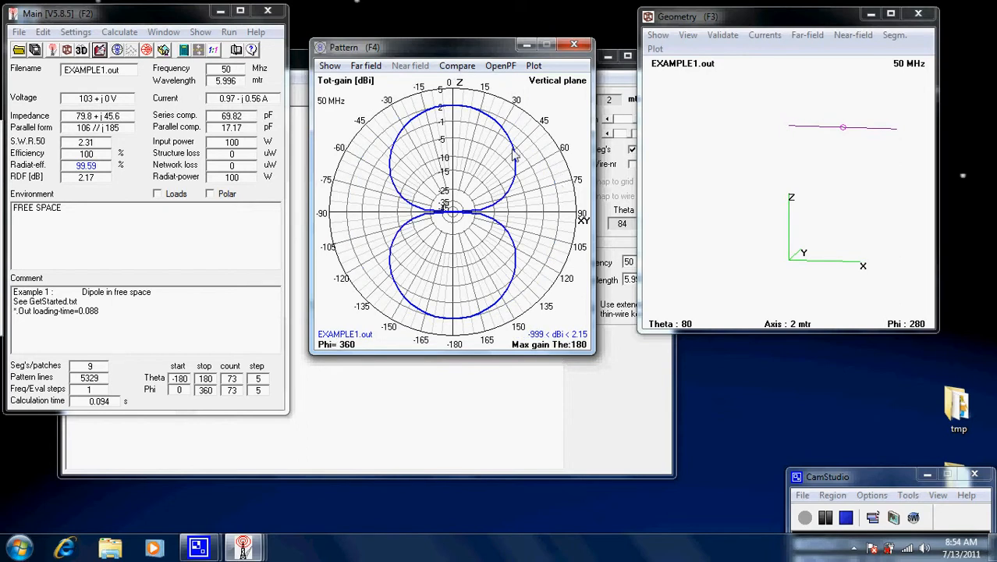
# - Return to the geometry editor and set the ground type to Real ground with the Rocky, steep hills preset
pyautogui.click(493, 400)
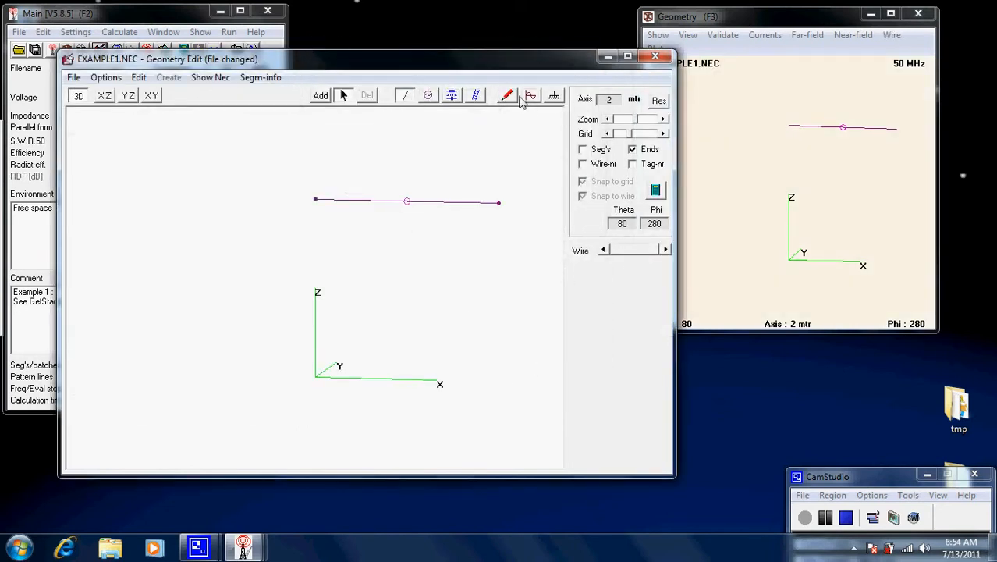
pyautogui.click(553, 97)
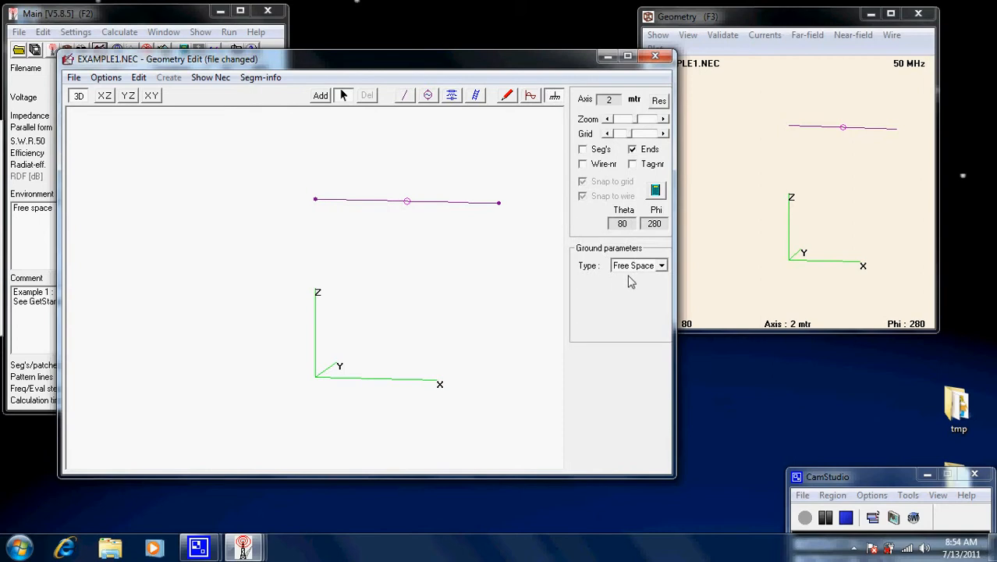
pyautogui.click(661, 266)
pyautogui.click(640, 303)
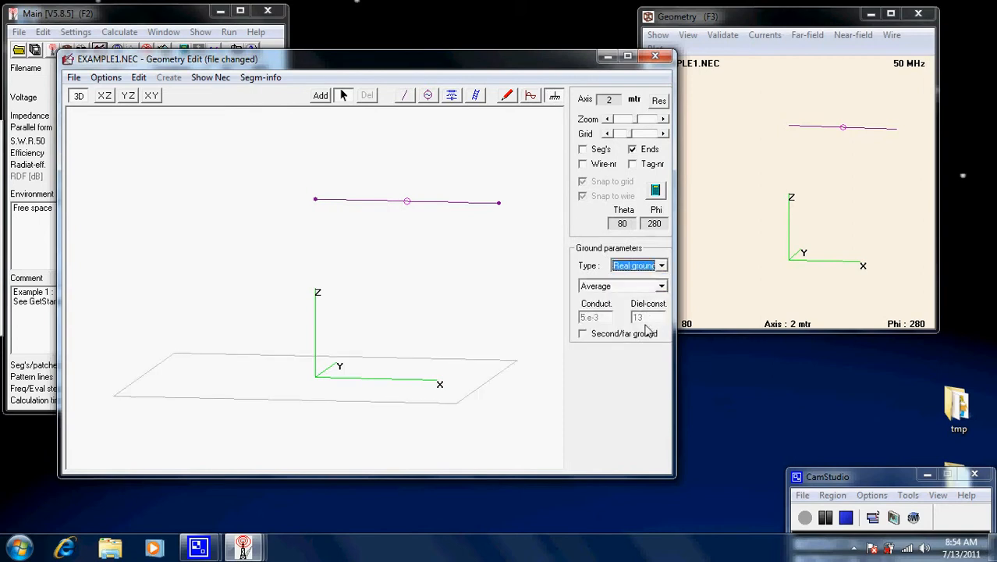
pyautogui.click(662, 286)
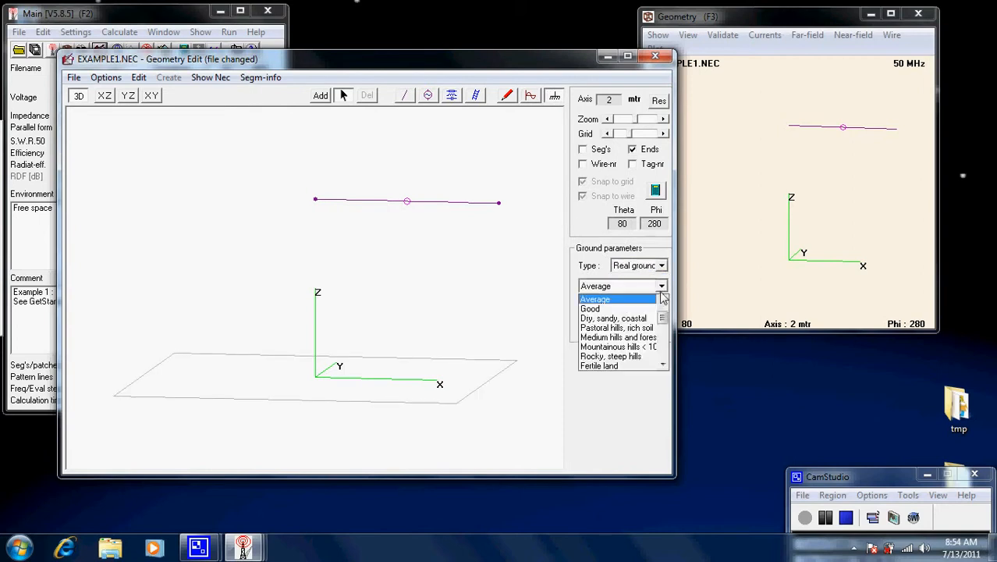
pyautogui.click(632, 357)
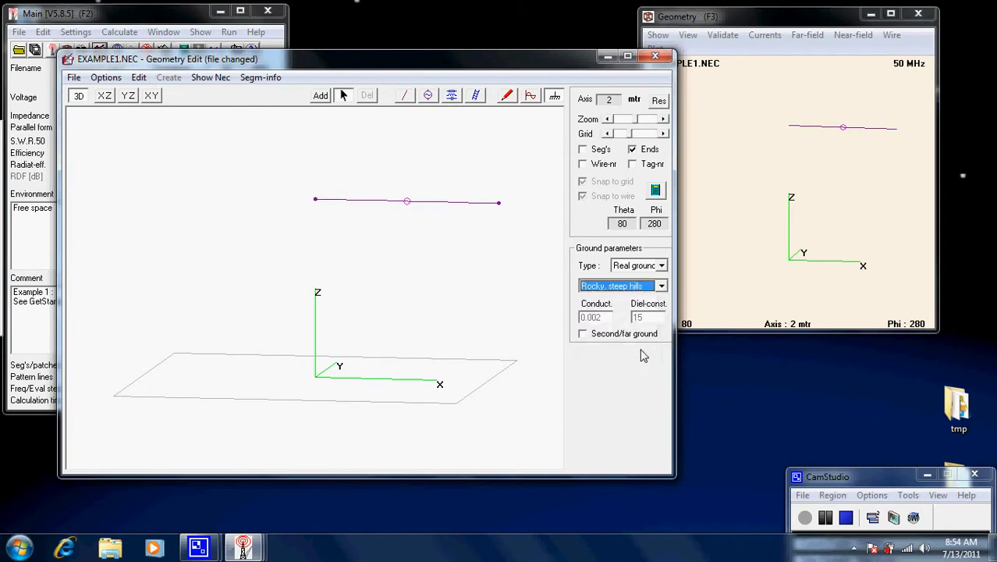
pyautogui.click(483, 288)
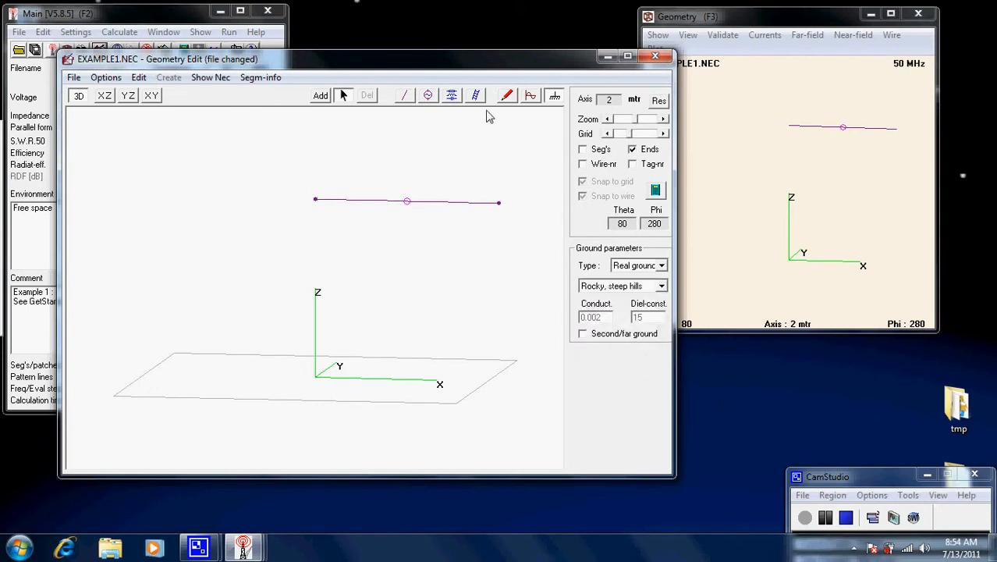
# - Generate the far-field pattern over the rocky ground at 50 MHz, and view its horizontal and vertical planes
pyautogui.click(656, 191)
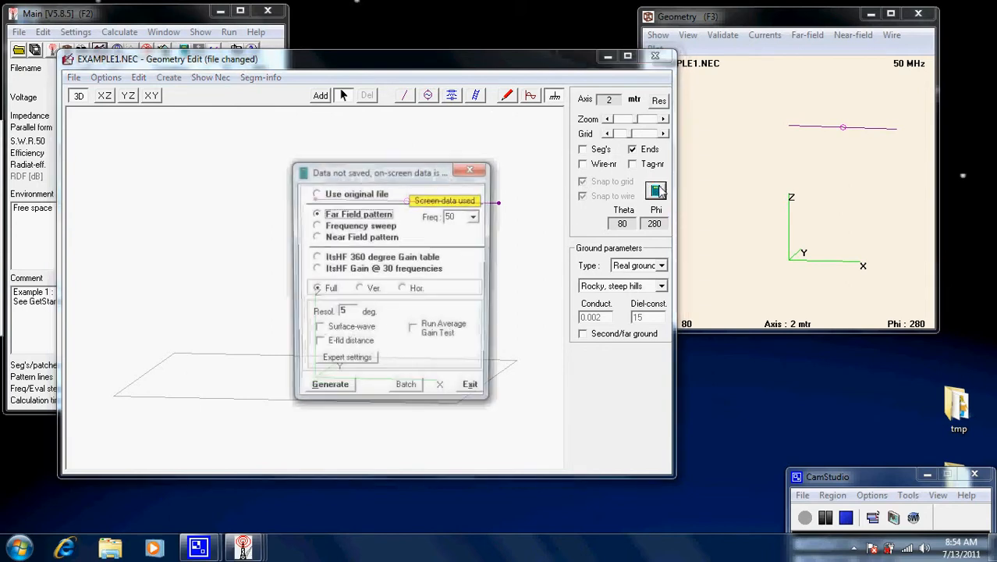
pyautogui.click(330, 383)
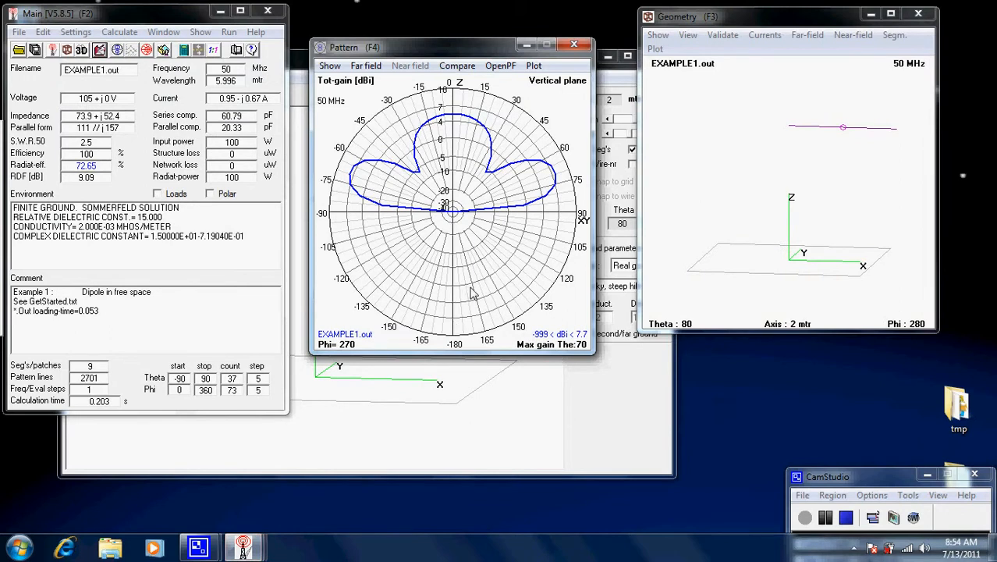
pyautogui.press('space')
pyautogui.press('space')
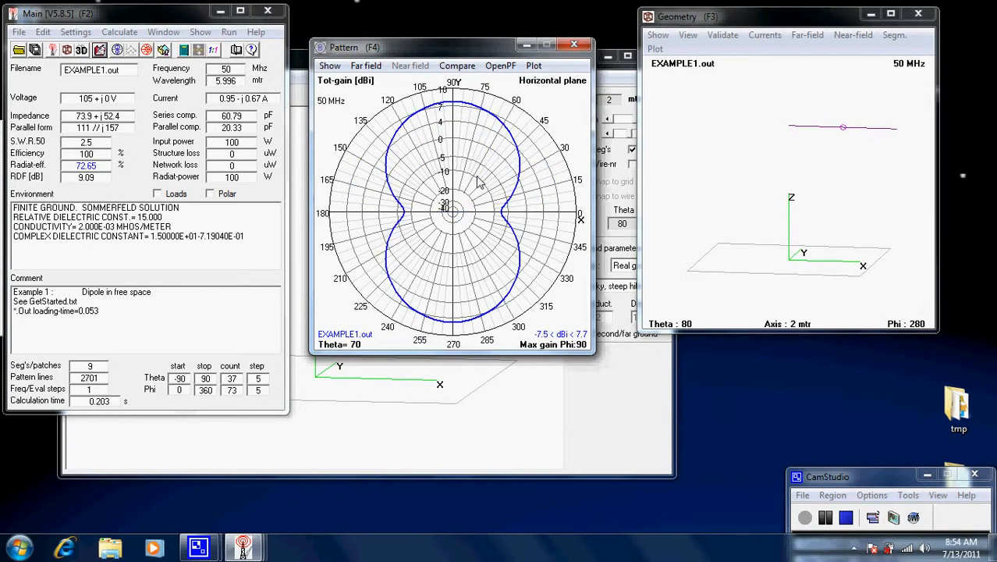
pyautogui.press('v')
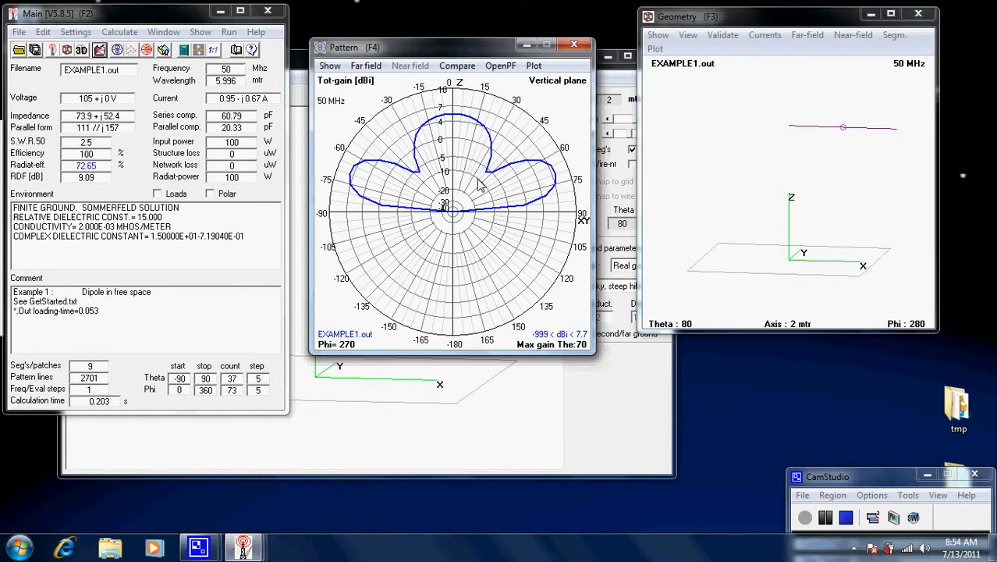
# - Examine the vertical pattern's lobe gain and beamwidth, move the marker to 65 degrees, and check the horizontal plane at that elevation
pyautogui.click(478, 180)
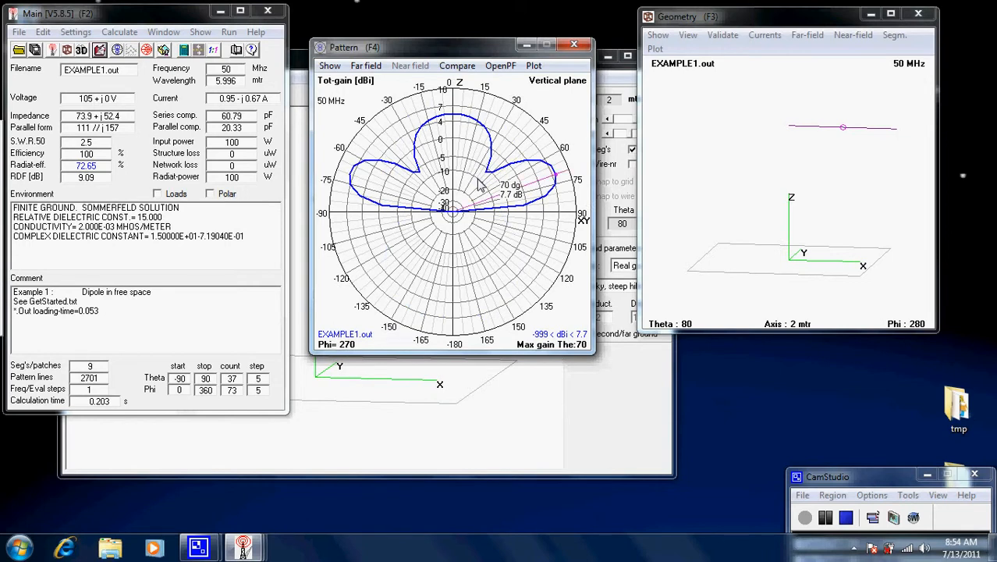
pyautogui.click(554, 196)
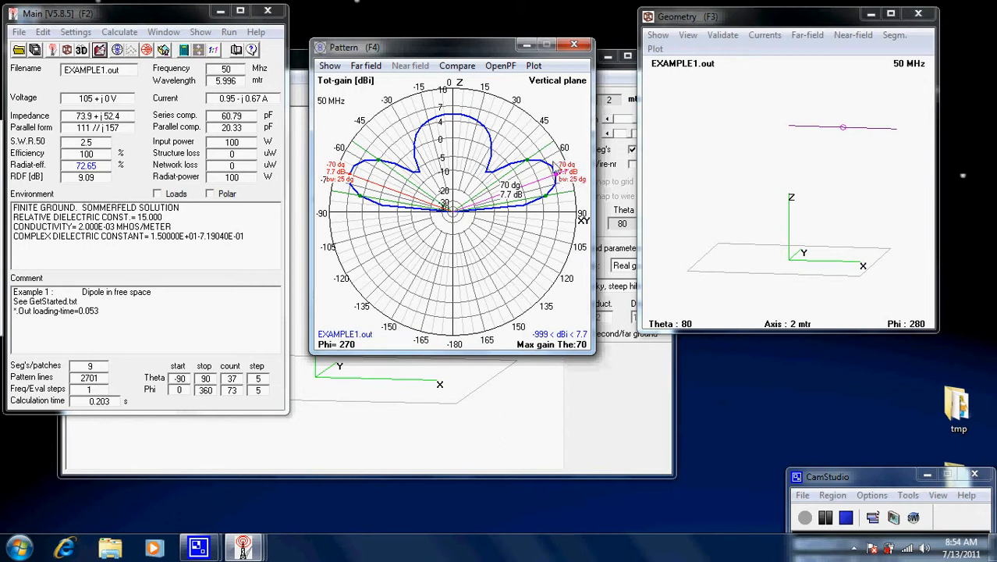
pyautogui.click(419, 108)
pyautogui.moveTo(417, 102)
pyautogui.mouseDown()
pyautogui.moveTo(384, 123)
pyautogui.moveTo(372, 156)
pyautogui.moveTo(371, 141)
pyautogui.moveTo(421, 106)
pyautogui.moveTo(473, 95)
pyautogui.moveTo(534, 116)
pyautogui.moveTo(558, 187)
pyautogui.moveTo(530, 134)
pyautogui.moveTo(459, 109)
pyautogui.moveTo(560, 170)
pyautogui.mouseUp()
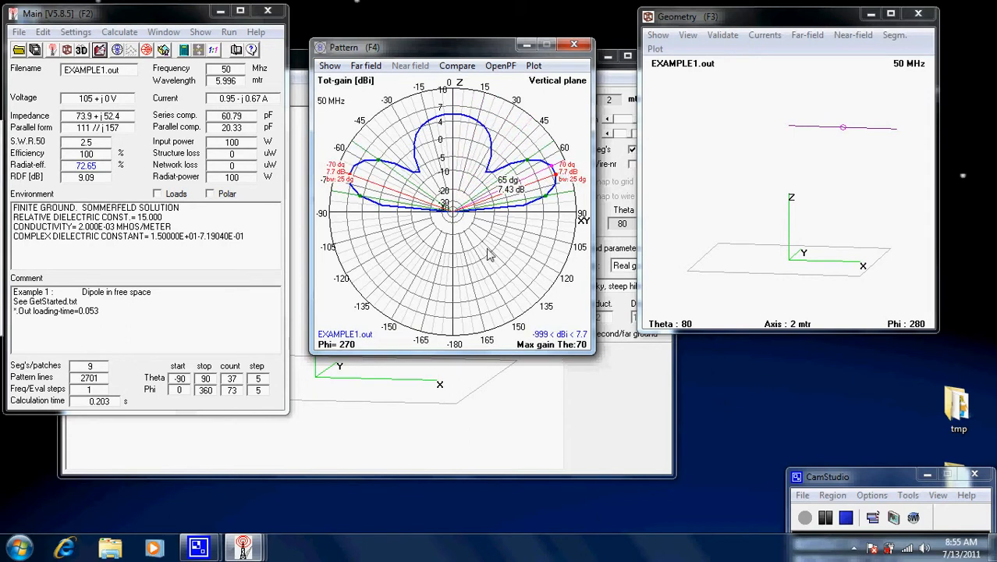
pyautogui.press('space')
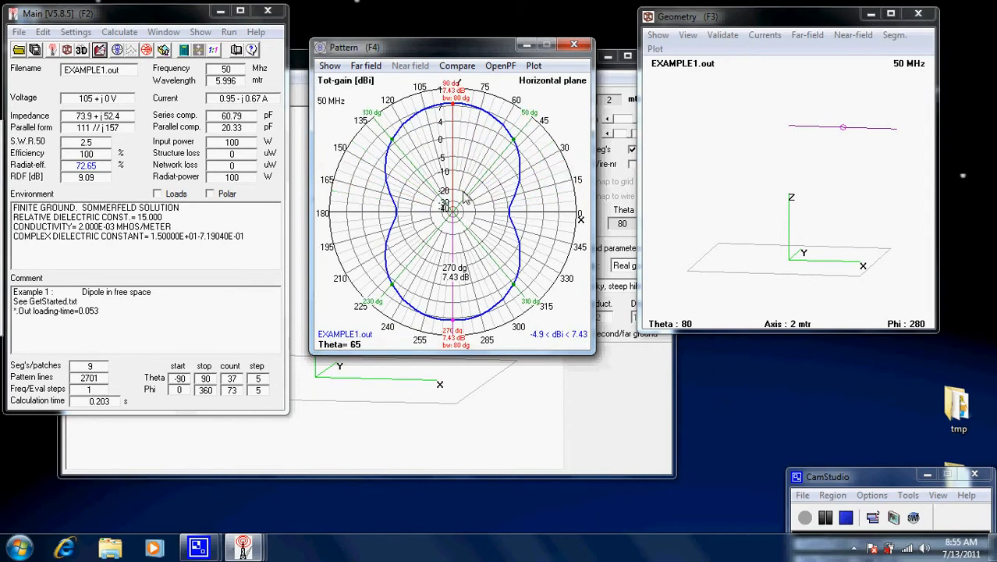
pyautogui.press('space')
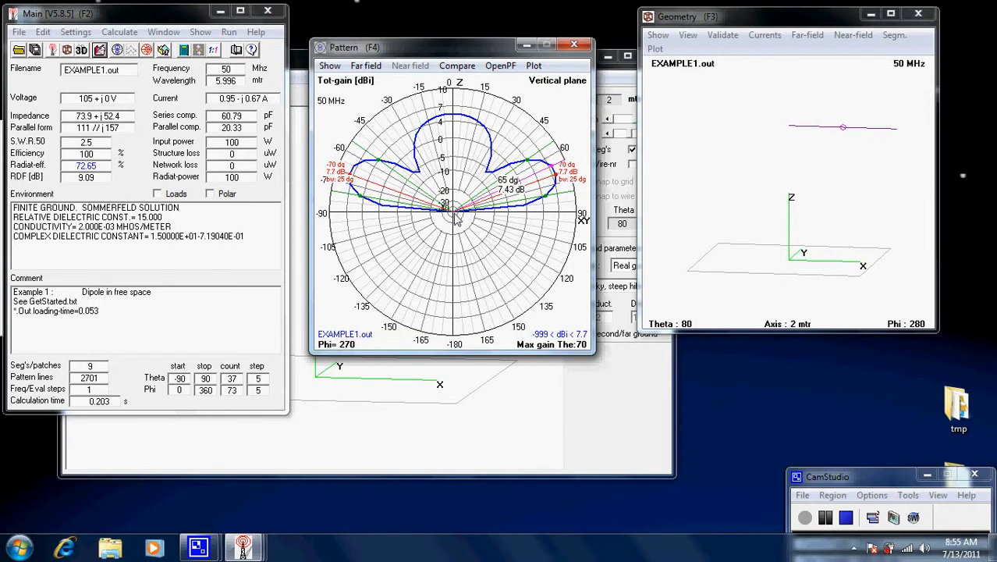
# - Compare the horizontal-plane pattern at the 65-degree elevation with the vertical-plane pattern
pyautogui.press('space')
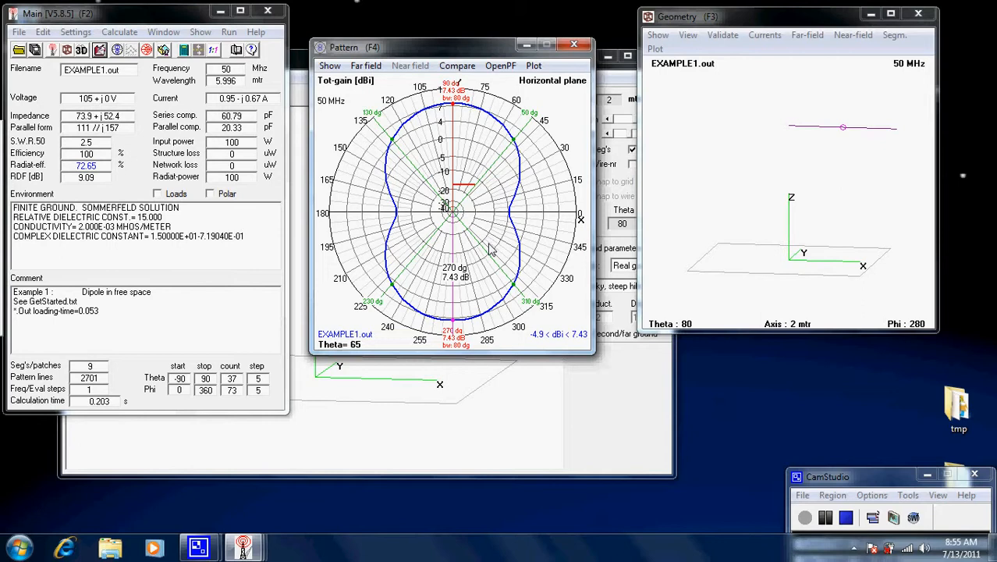
pyautogui.press('space')
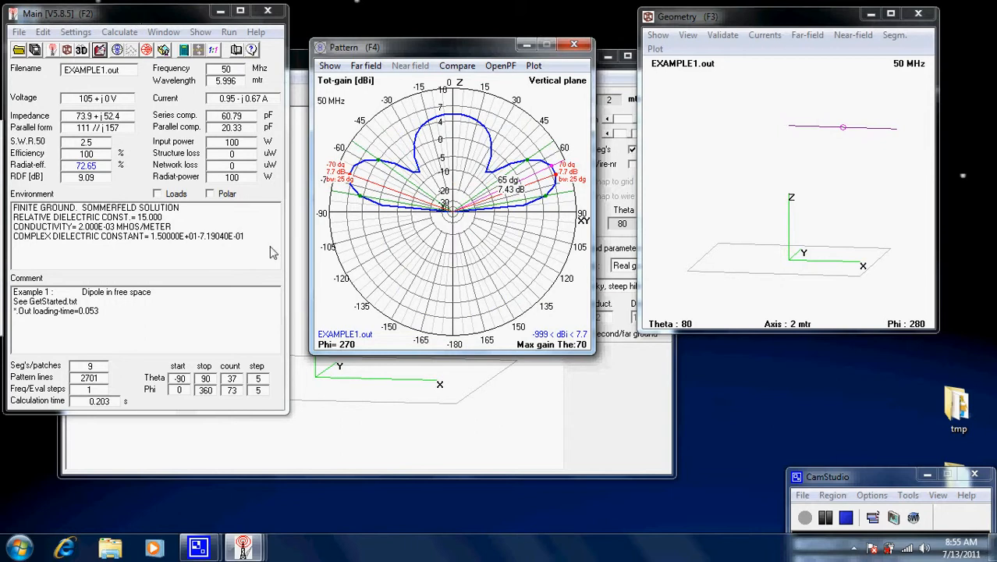
# - Return to the geometry editor, save the EXAMPLE1.NEC model and close the editor
pyautogui.click(534, 454)
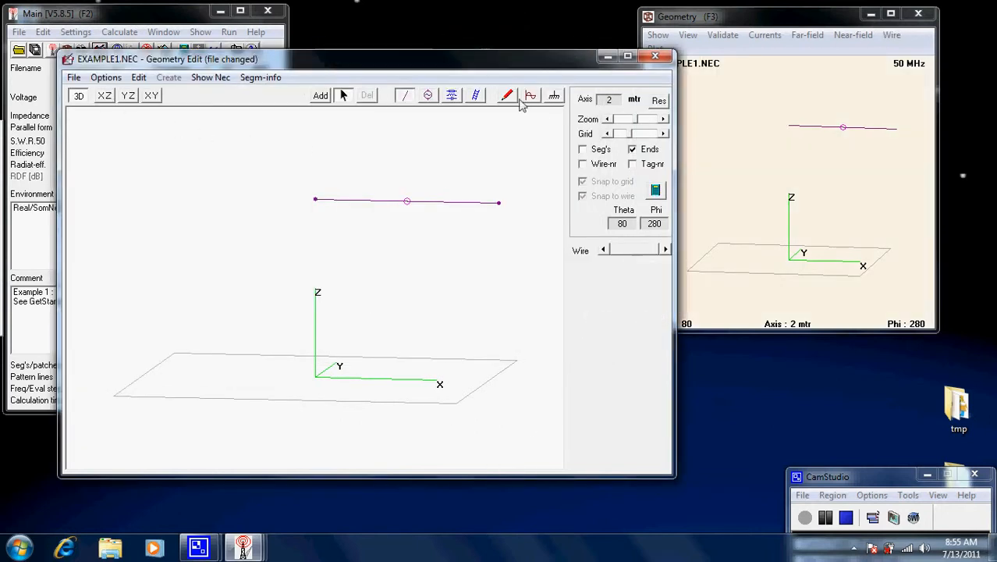
pyautogui.click(72, 79)
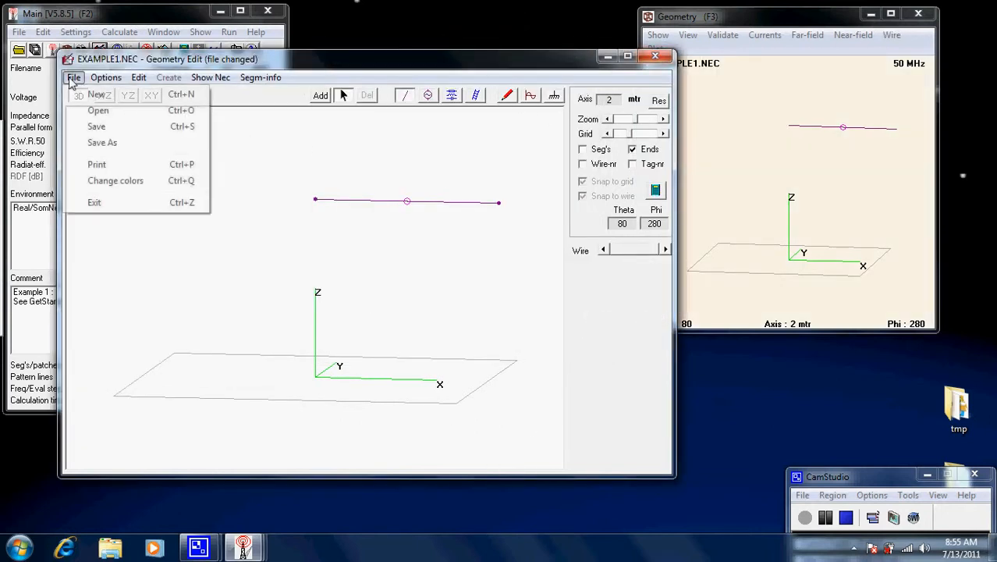
pyautogui.click(96, 127)
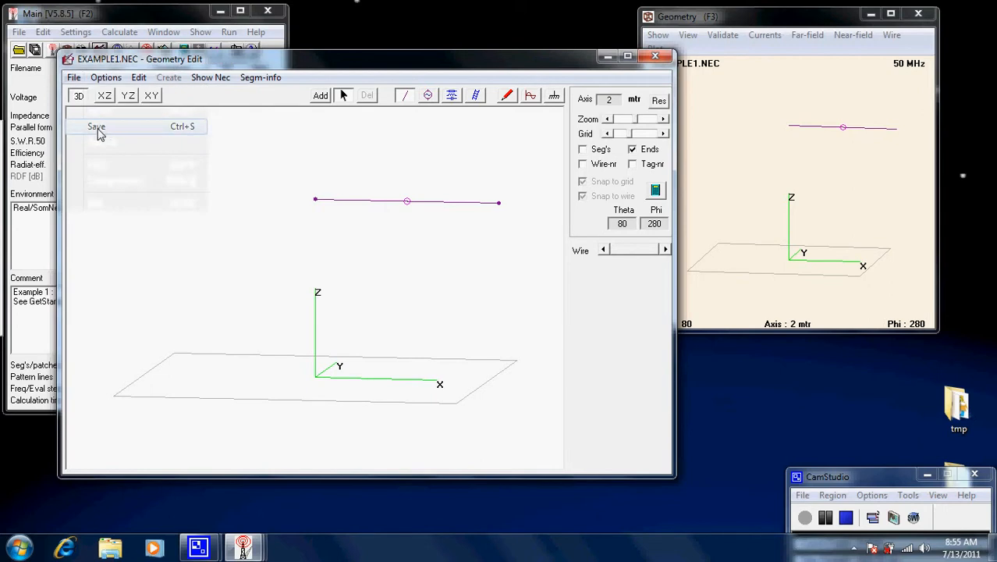
pyautogui.click(656, 57)
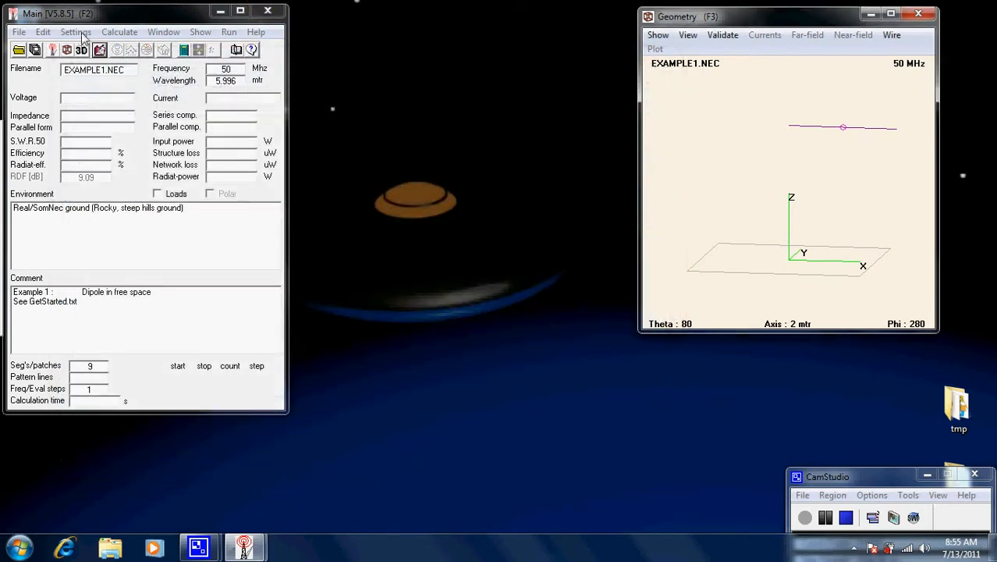
# - Make NEC editor (new) the active editor in the settings and open EXAMPLE1.NEC in it
pyautogui.click(76, 32)
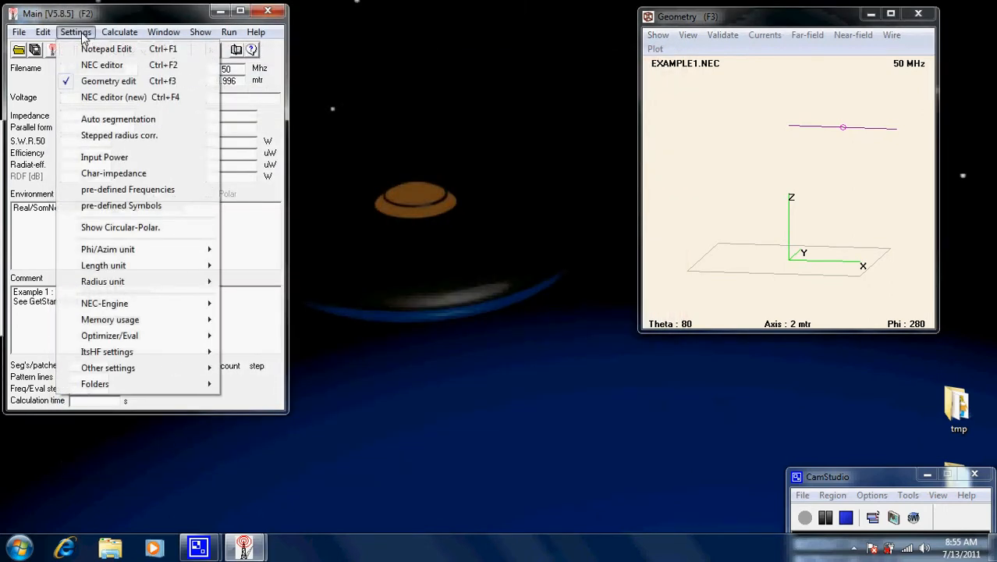
pyautogui.click(111, 100)
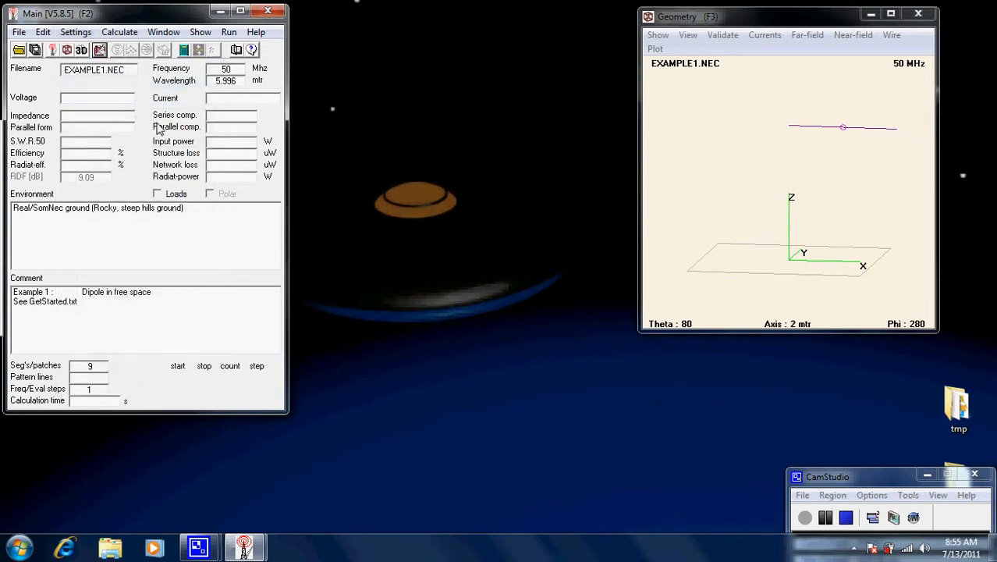
pyautogui.click(81, 35)
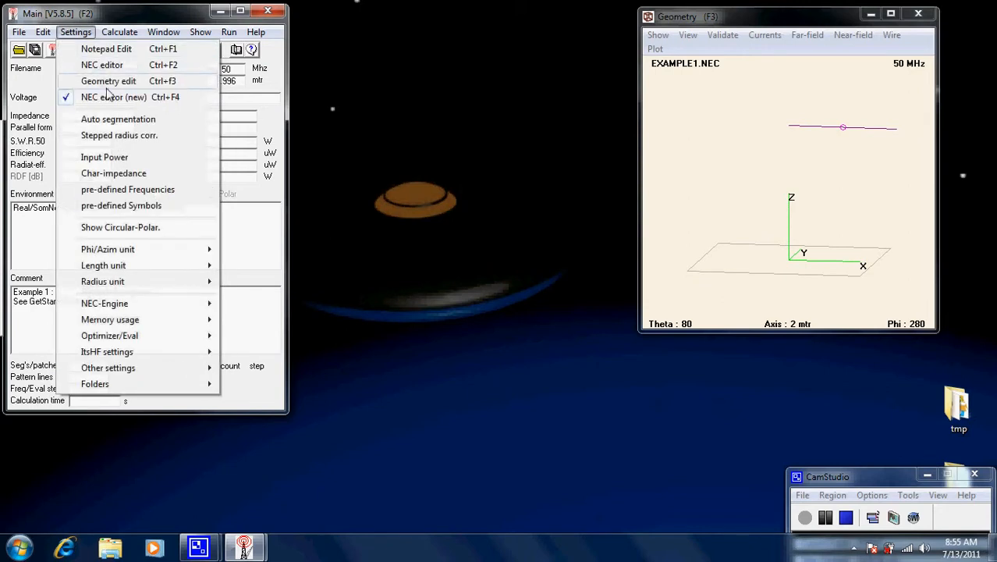
pyautogui.click(99, 16)
pyautogui.click(100, 50)
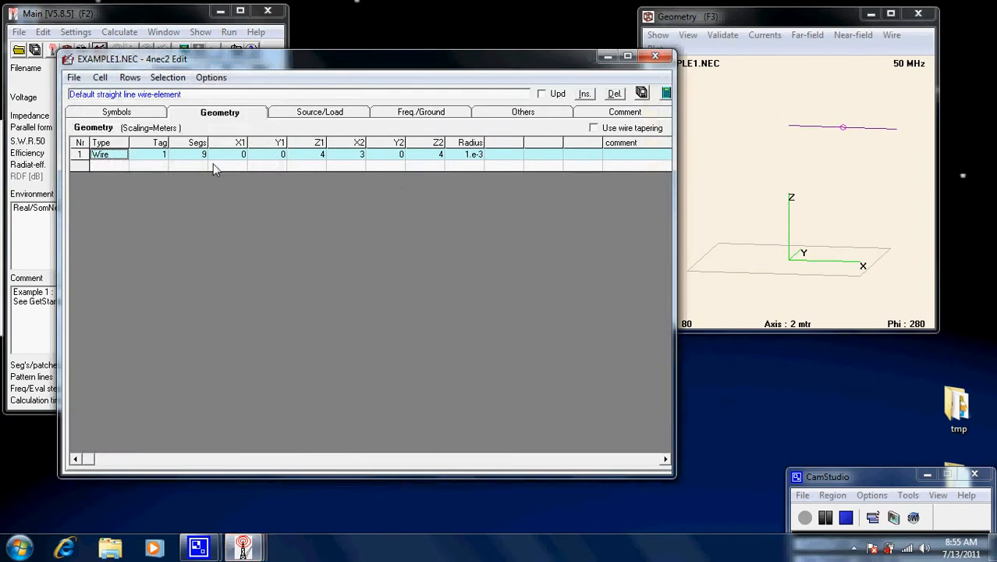
# - Examine the model's symbols, wire geometry, source, frequency and ground options, other settings and comment in the NEC editor
pyautogui.click(133, 112)
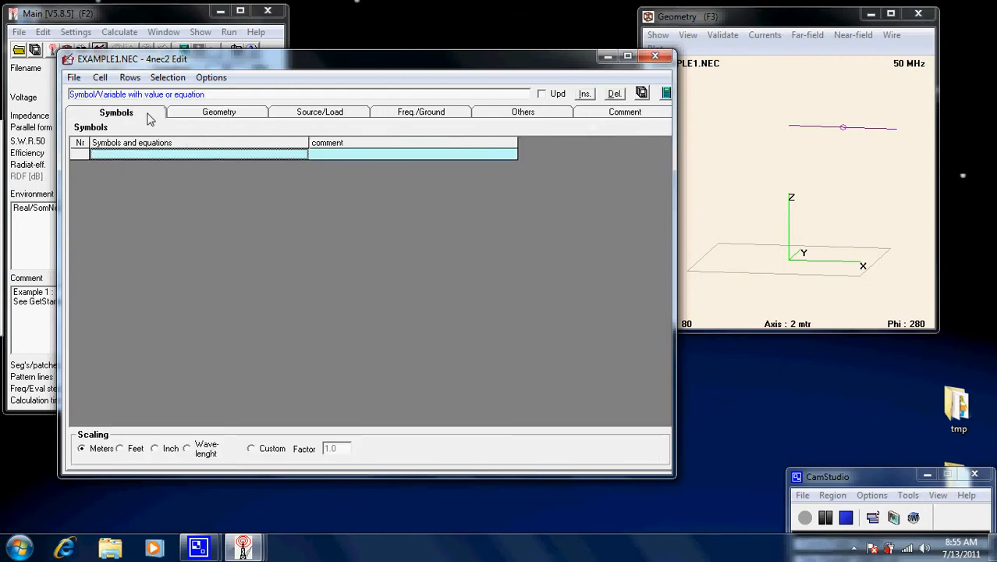
pyautogui.click(211, 113)
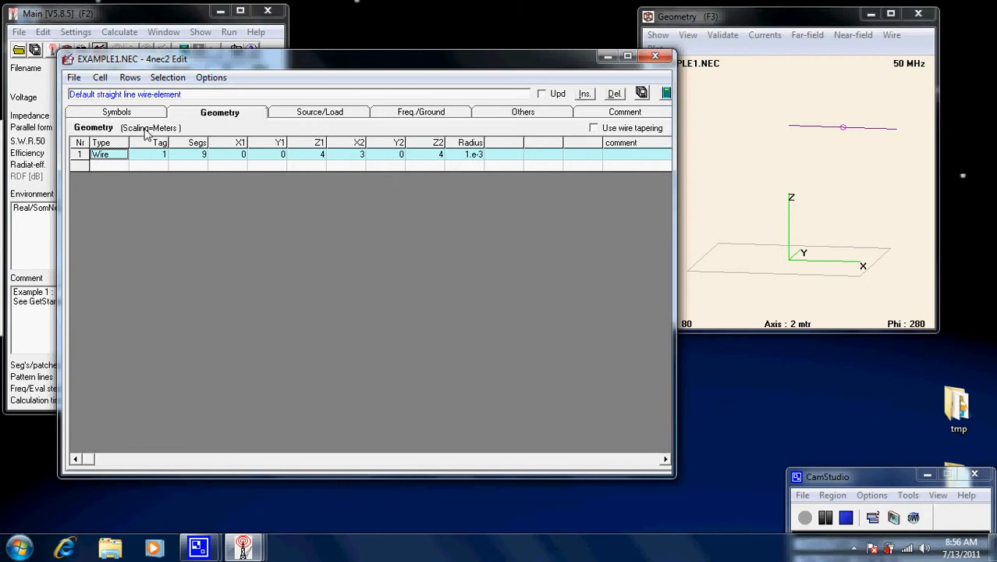
pyautogui.click(319, 114)
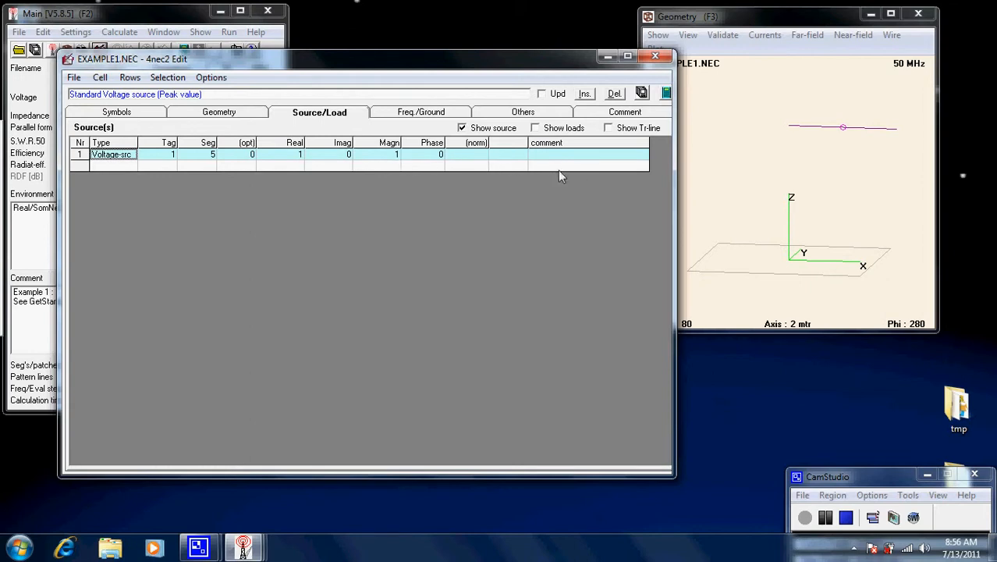
pyautogui.click(425, 112)
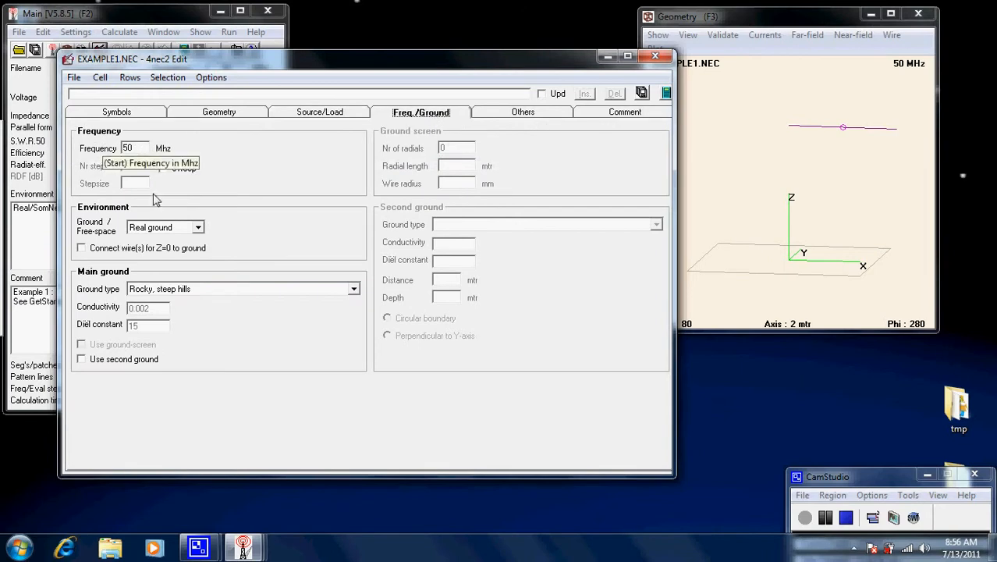
pyautogui.click(198, 227)
pyautogui.click(199, 230)
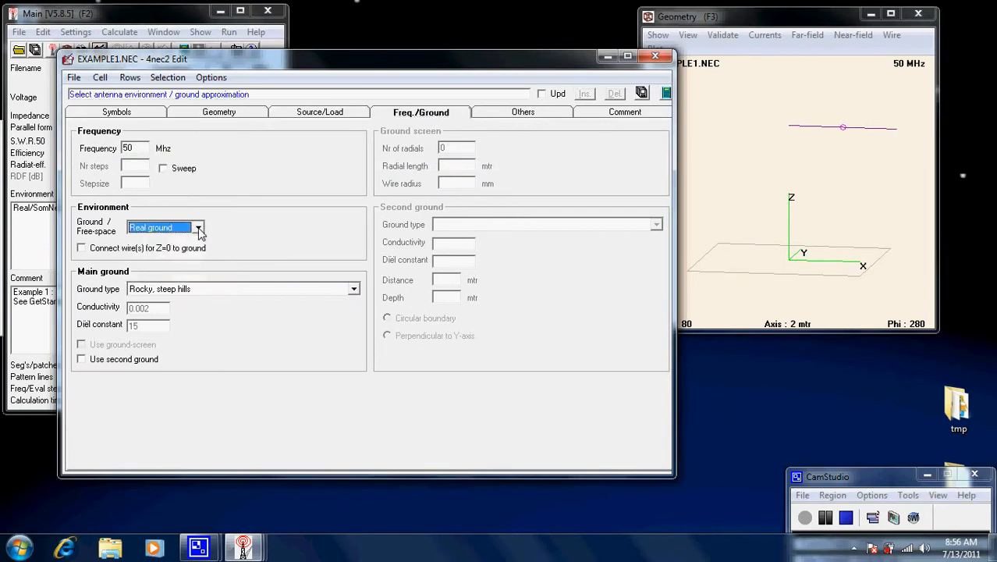
pyautogui.click(355, 292)
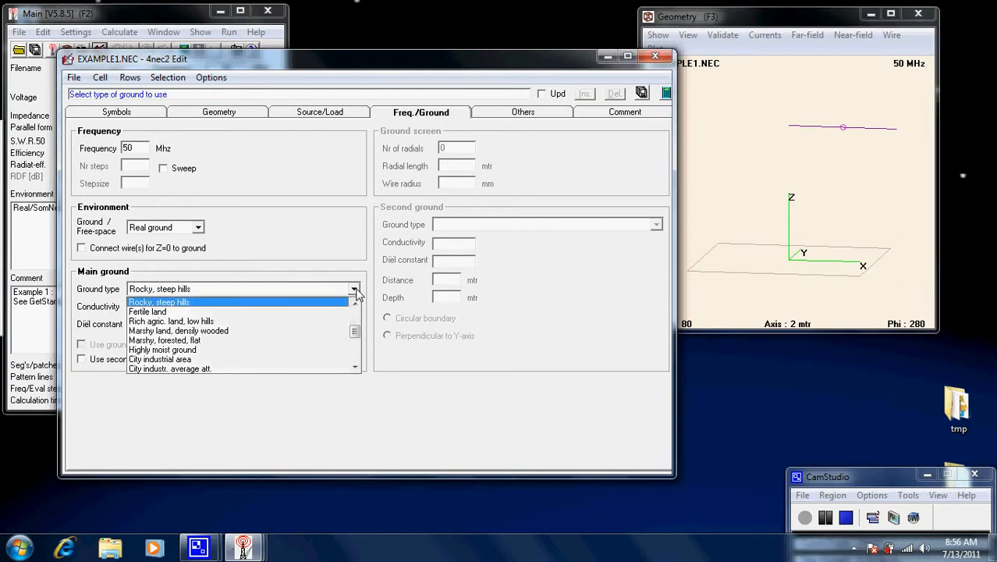
pyautogui.click(355, 291)
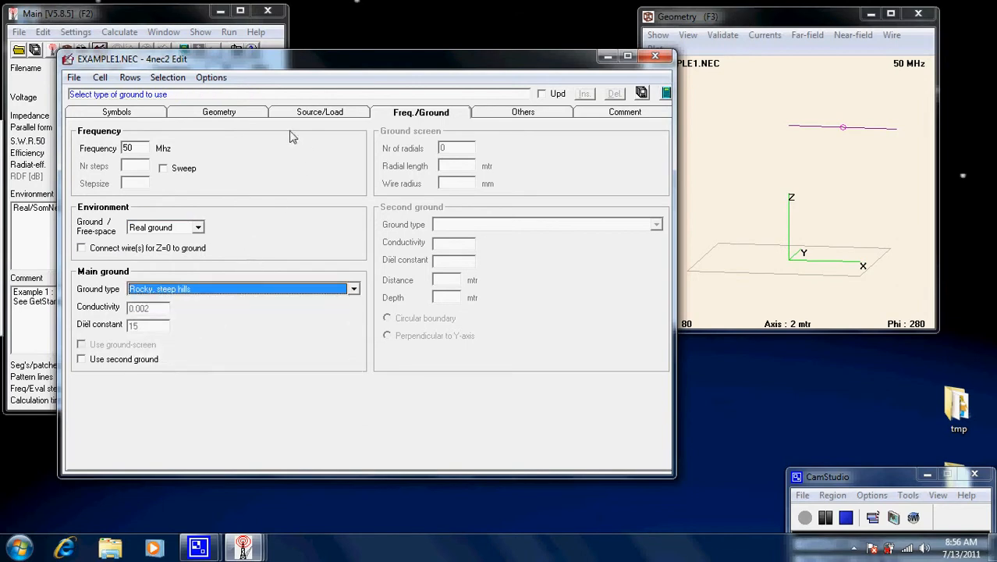
pyautogui.click(518, 117)
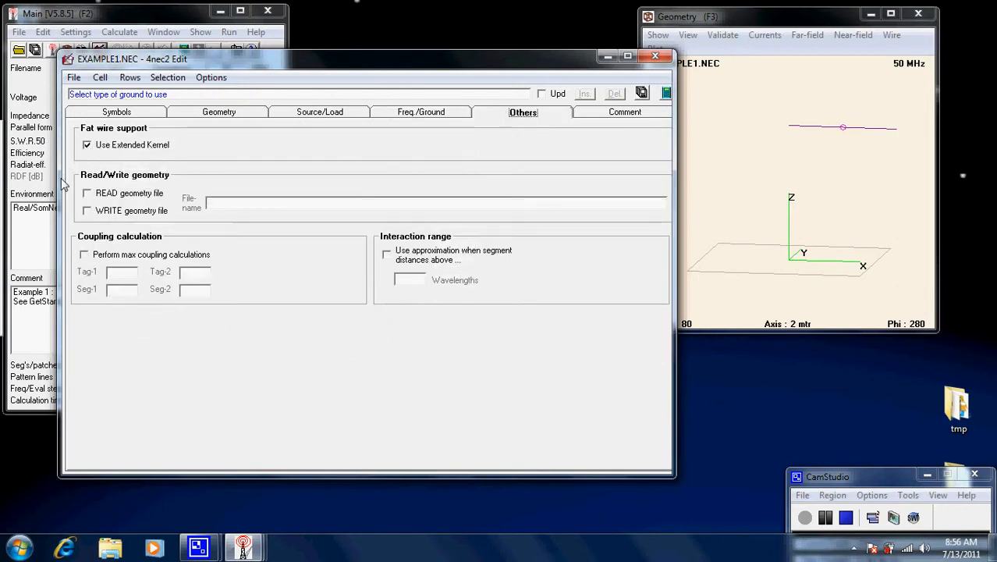
pyautogui.click(628, 113)
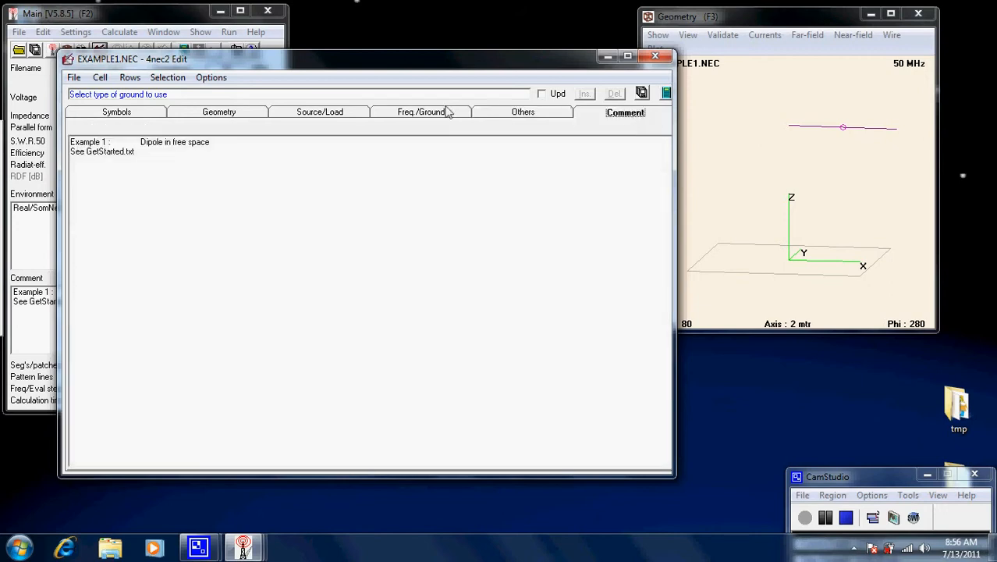
# - Add a second wire to the geometry table with tag 2 and 9 segments
pyautogui.click(225, 116)
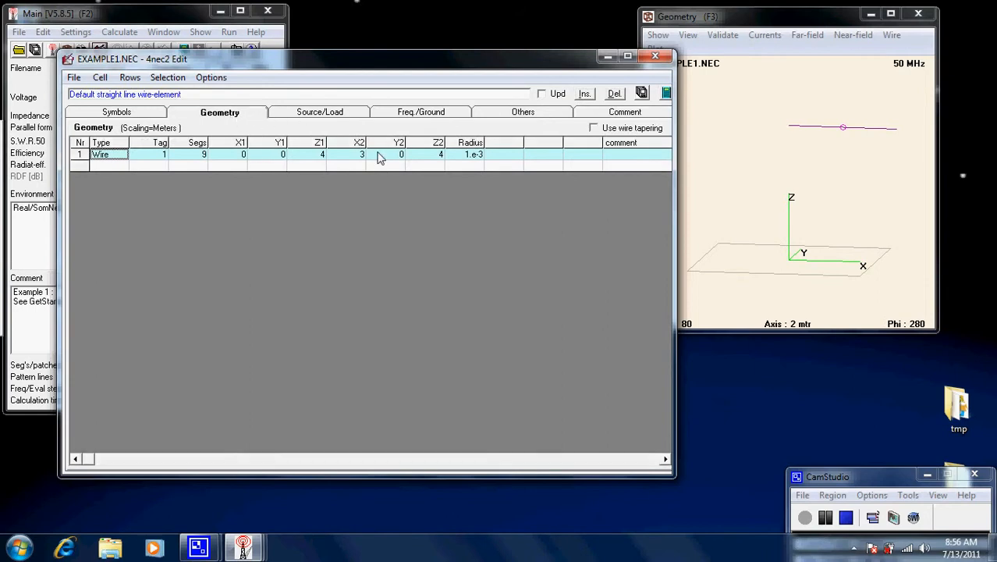
pyautogui.click(100, 169)
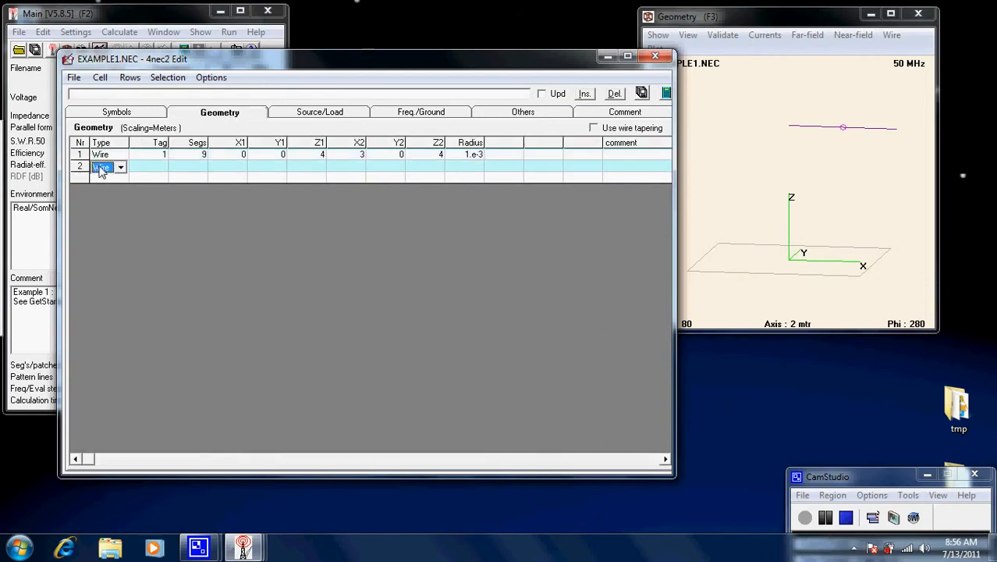
pyautogui.click(120, 167)
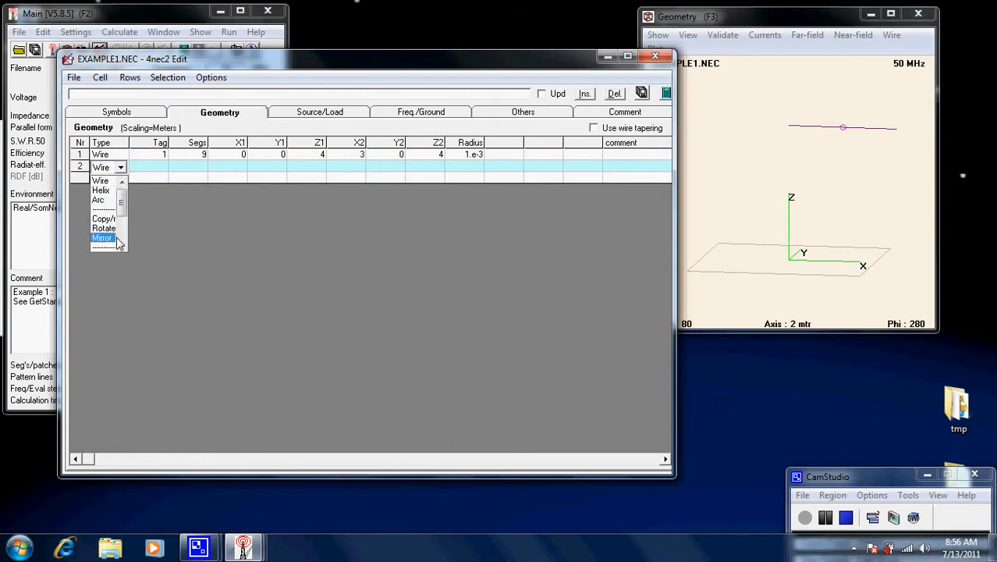
pyautogui.click(148, 166)
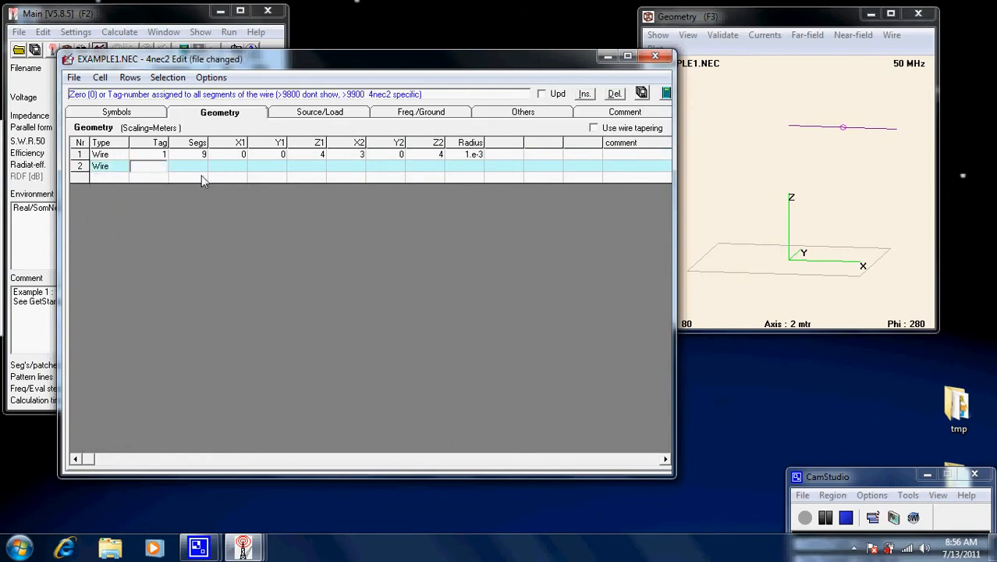
pyautogui.write('2')
pyautogui.press('Tab')
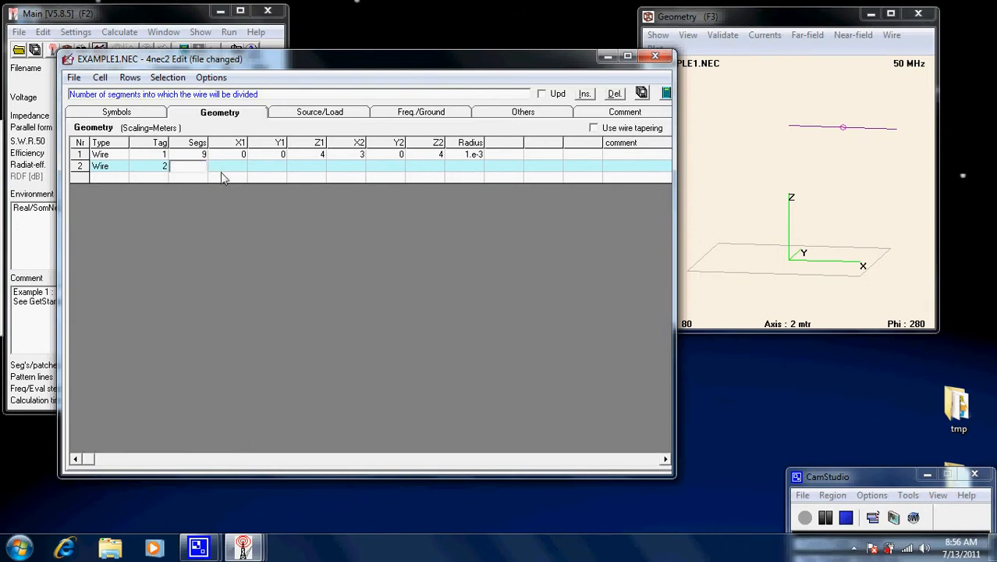
pyautogui.press('Tab')
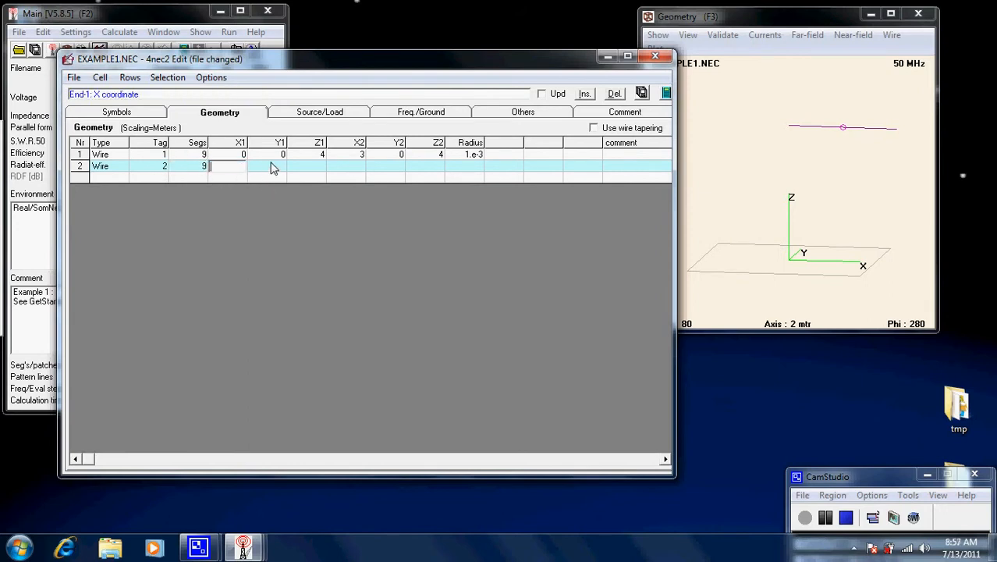
# - Set the second wire's first end to X1 = 1, Y1 = 1 and Z1 = 3 metres
pyautogui.write('1')
pyautogui.press('Tab')
pyautogui.write('1')
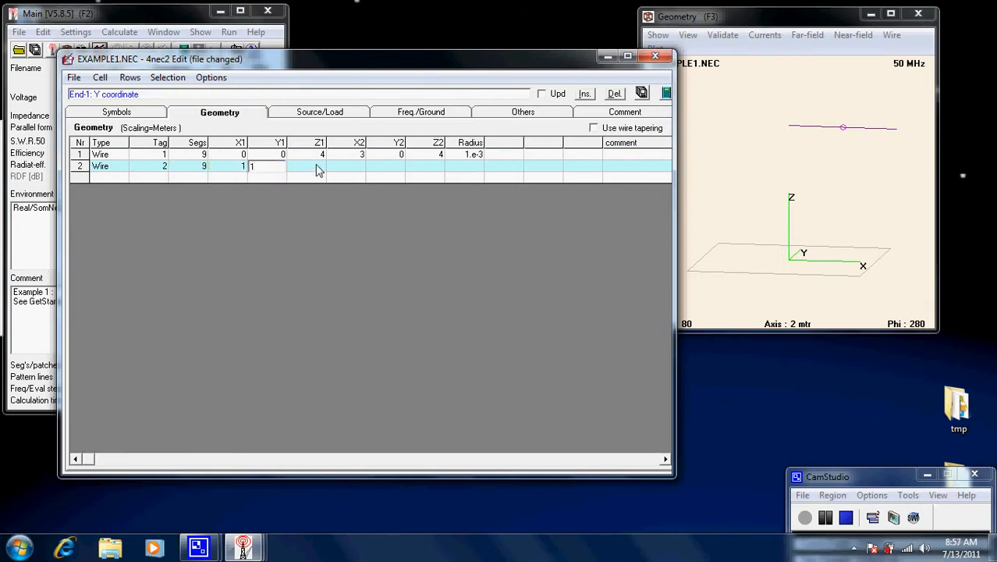
pyautogui.press('Tab')
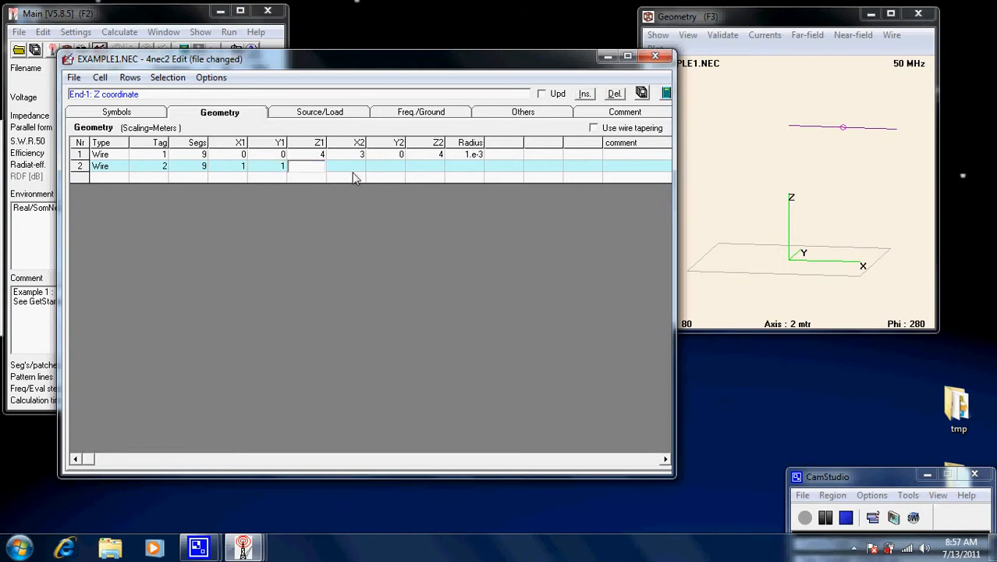
pyautogui.write('3')
pyautogui.press('Tab')
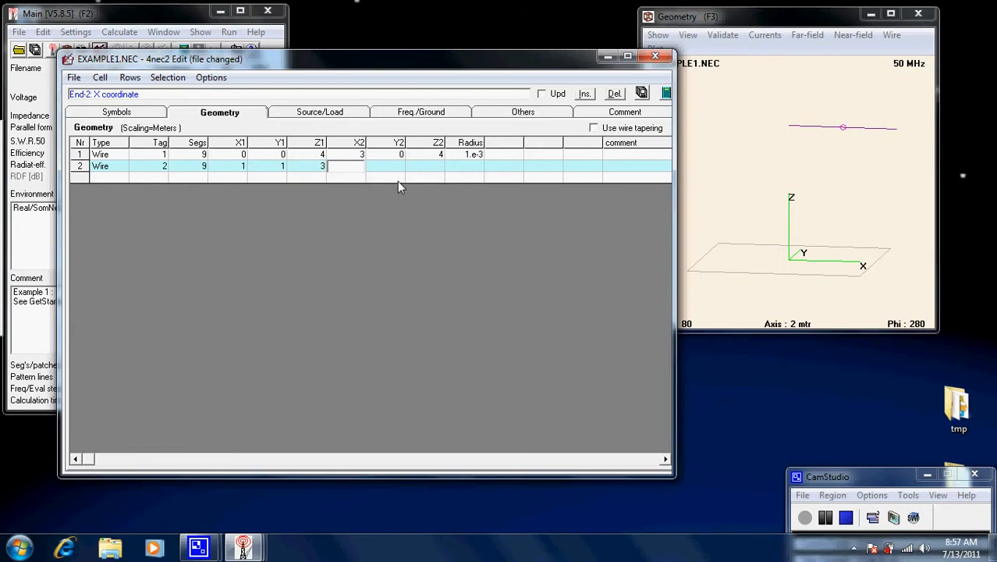
# - Set the second wire's other end to X2 = 5, Y2 = 5 and Z2 = 5 metres, with radius 1e-3
pyautogui.write('5')
pyautogui.press('Tab')
pyautogui.write('5')
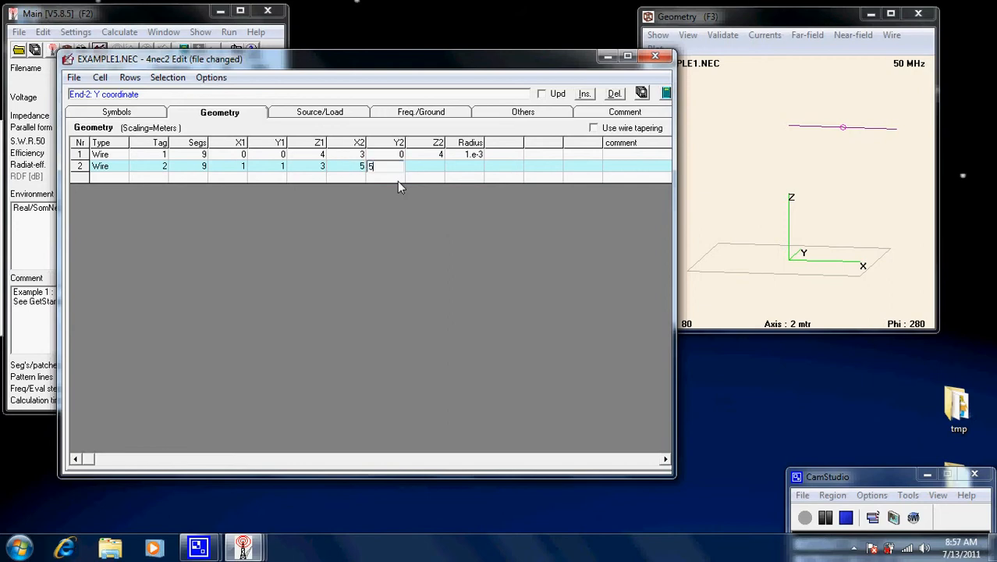
pyautogui.press('Tab')
pyautogui.write('5')
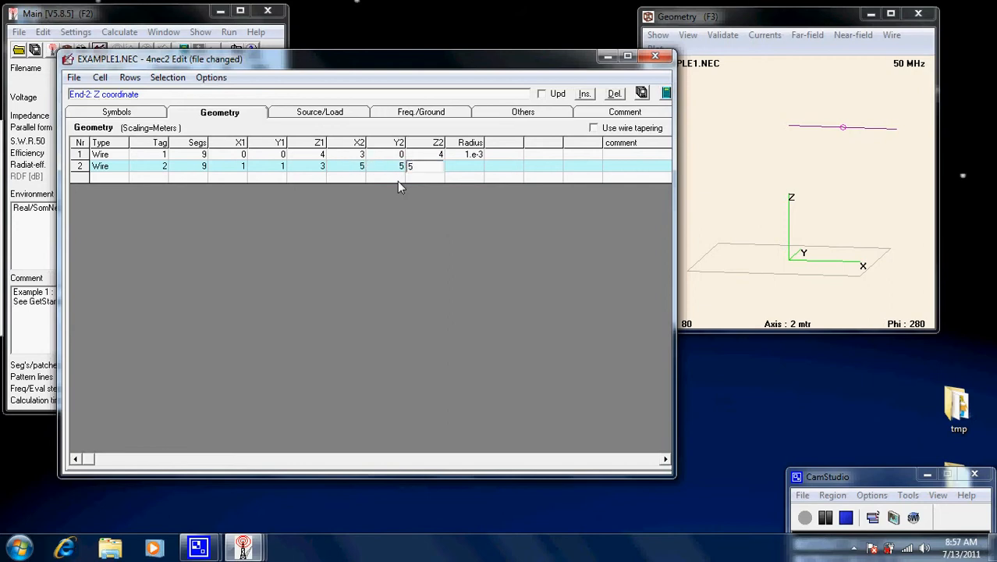
pyautogui.click(467, 169)
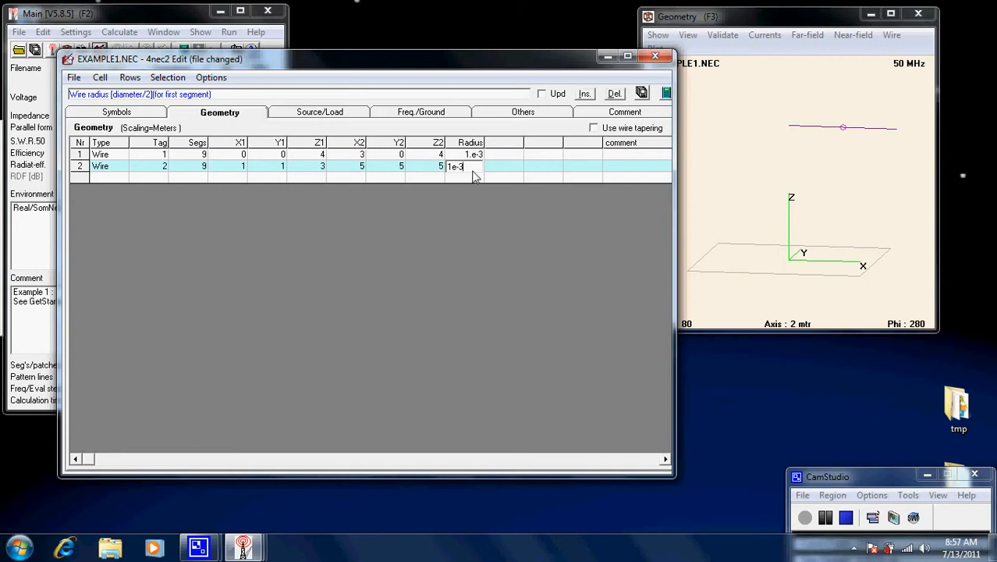
pyautogui.press('Return')
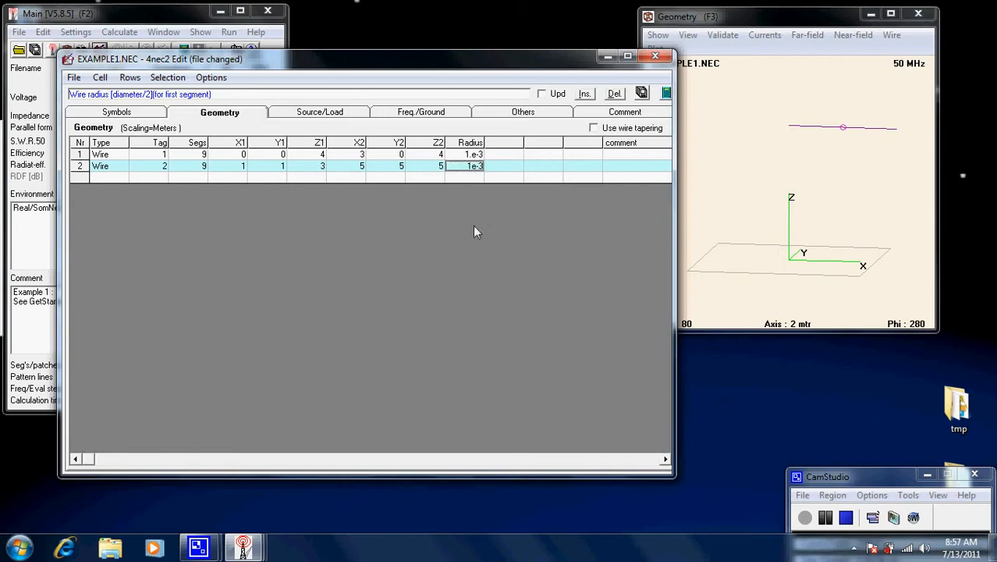
# - Save the two-wire model and generate its full far-field pattern at 50 MHz with 5-degree resolution
pyautogui.click(642, 93)
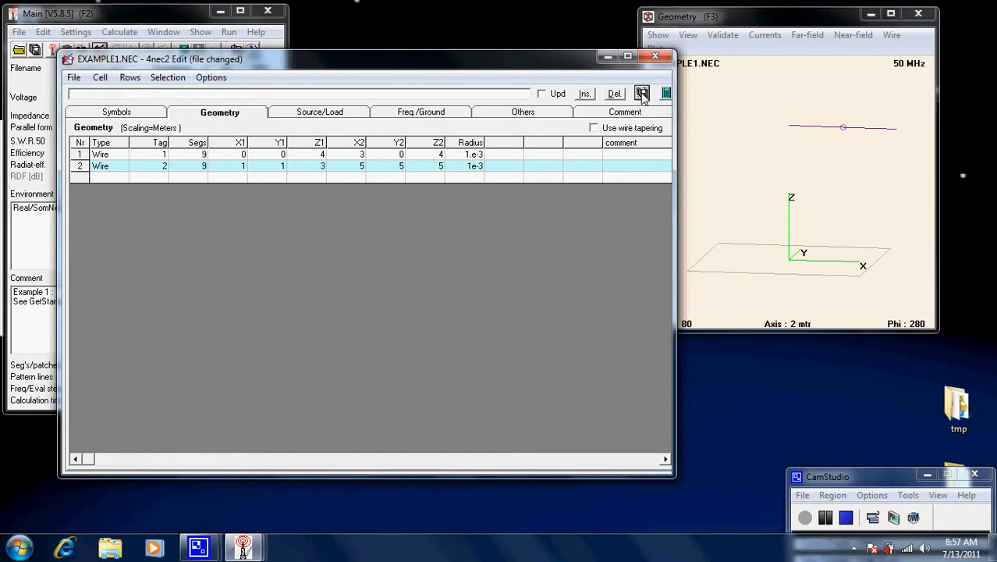
pyautogui.click(665, 94)
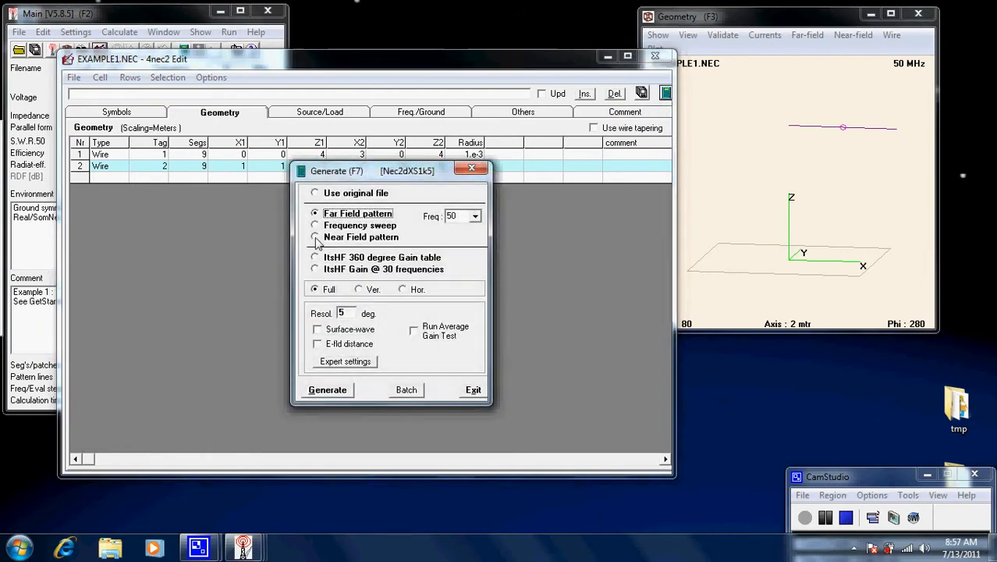
pyautogui.click(334, 389)
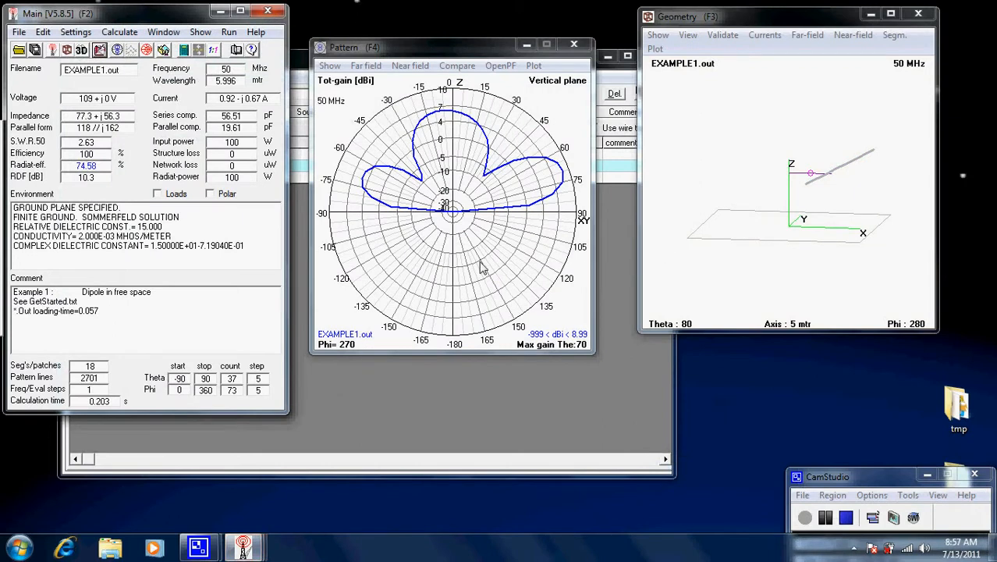
# - Set the second wire's Z2 coordinate to the variable height1
pyautogui.moveTo(865, 197); pyautogui.dragTo(711, 193)
pyautogui.click(560, 377)
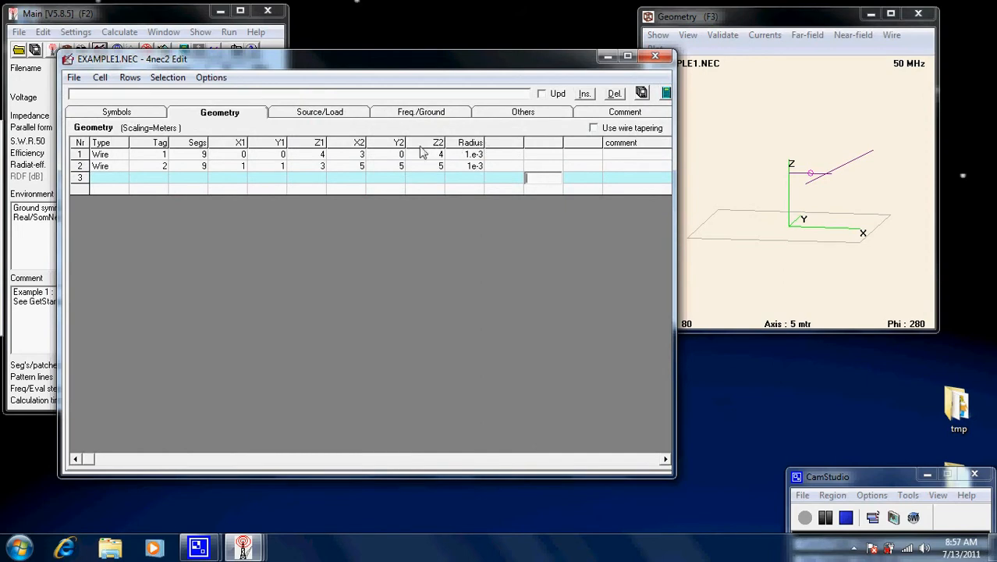
pyautogui.click(440, 166)
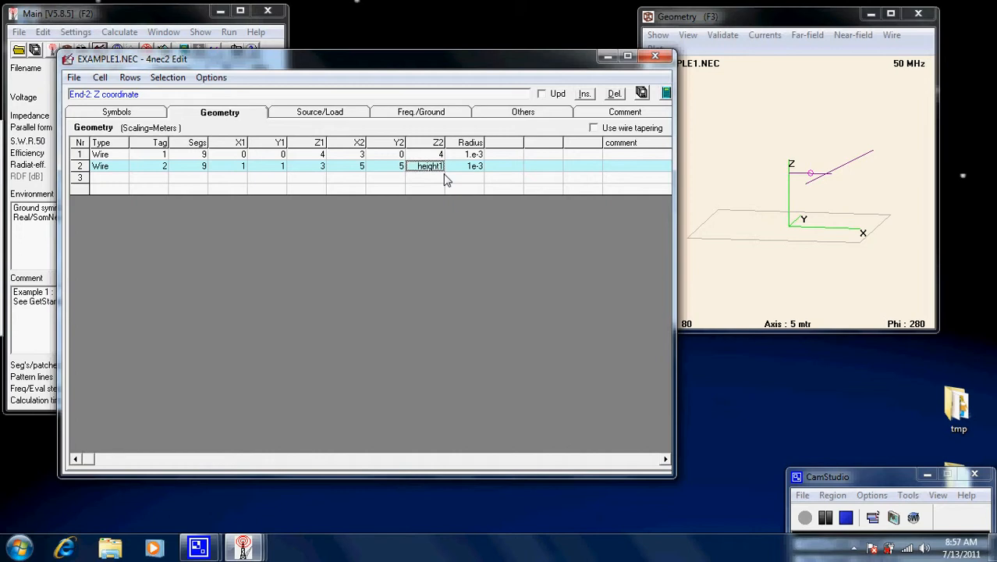
# - Define the symbol height1=7 in the model's list of symbols and equations
pyautogui.click(130, 112)
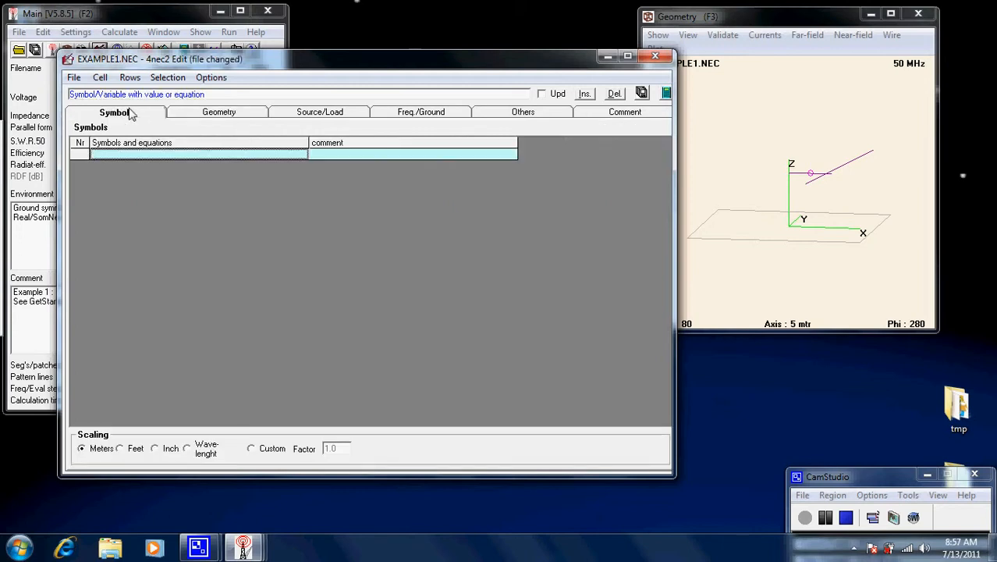
pyautogui.click(160, 156)
pyautogui.write('hei')
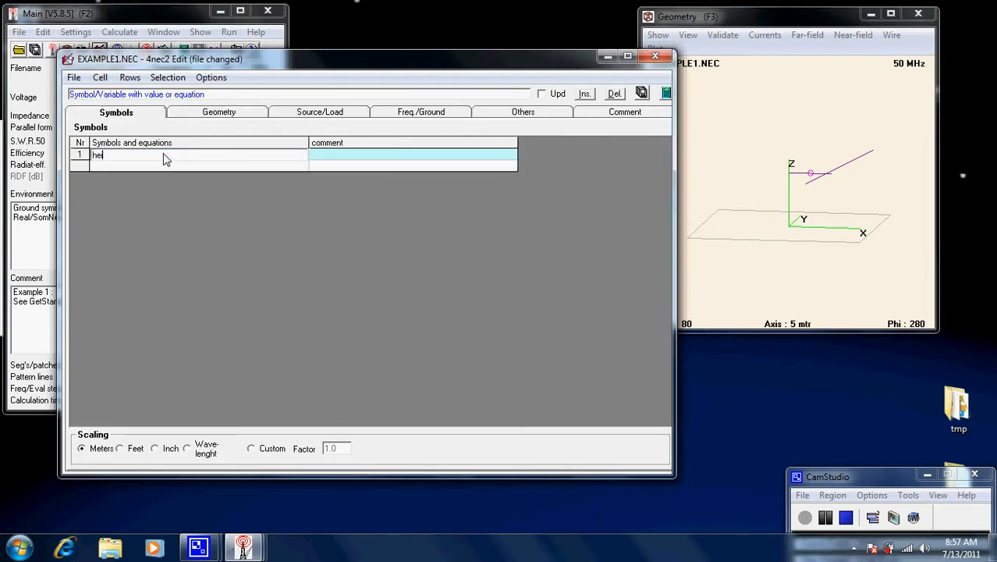
pyautogui.write('ght1=7')
pyautogui.press('Return')
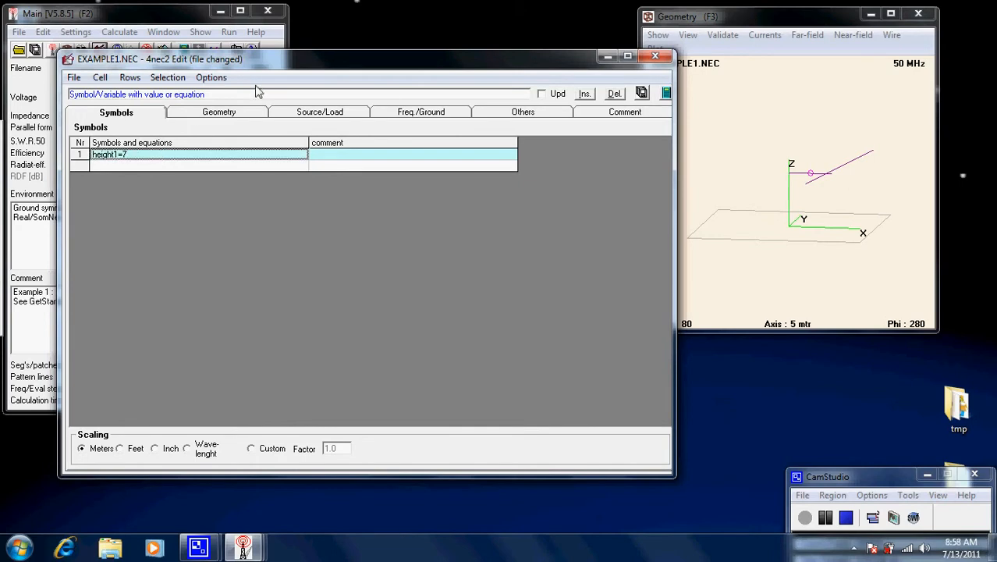
# - Save the parameterised model and generate its full far-field pattern at 50 MHz with 5-degree resolution
pyautogui.click(642, 93)
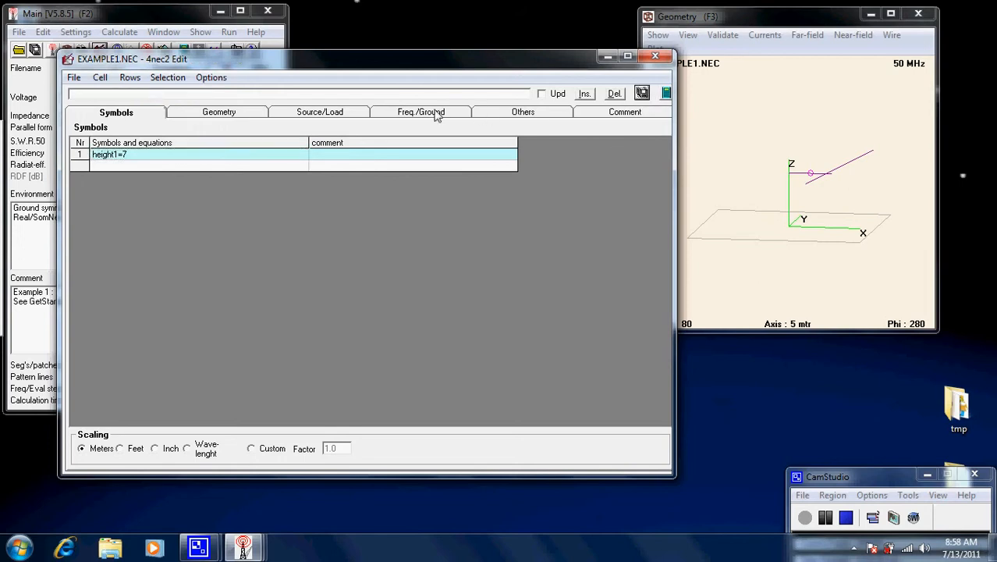
pyautogui.click(664, 94)
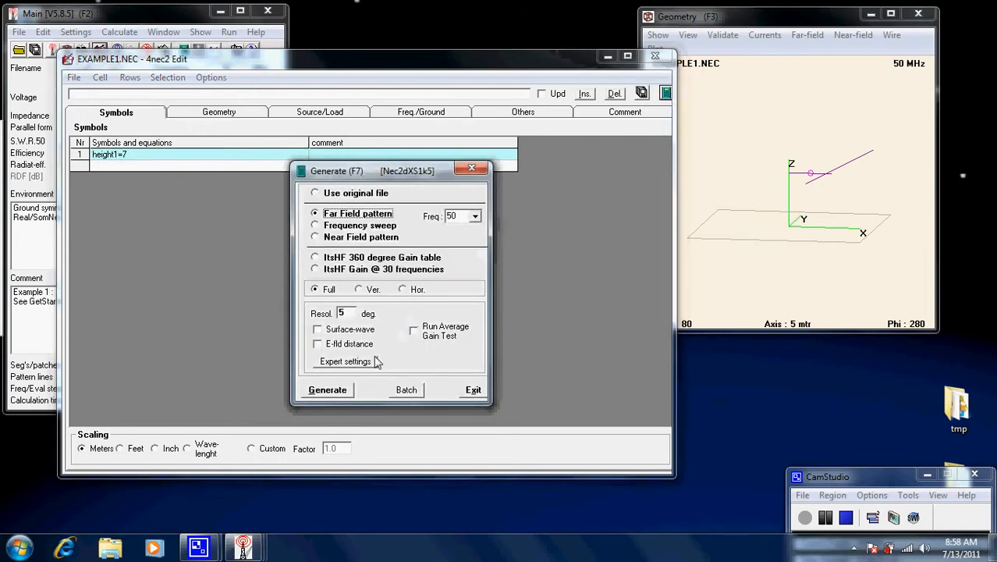
pyautogui.click(329, 389)
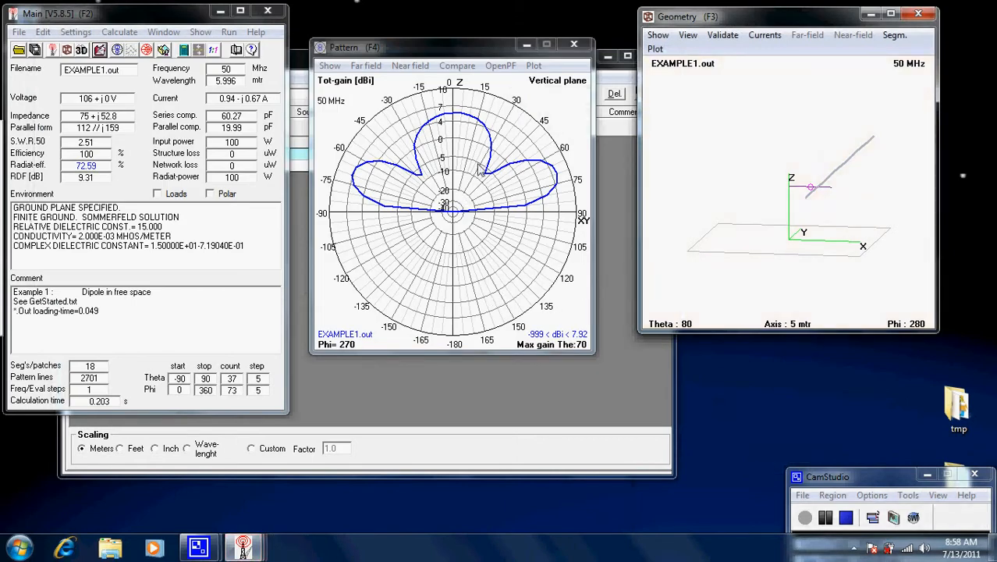
# - Return to the model's symbol list and change the definition to height1=6
pyautogui.click(608, 175)
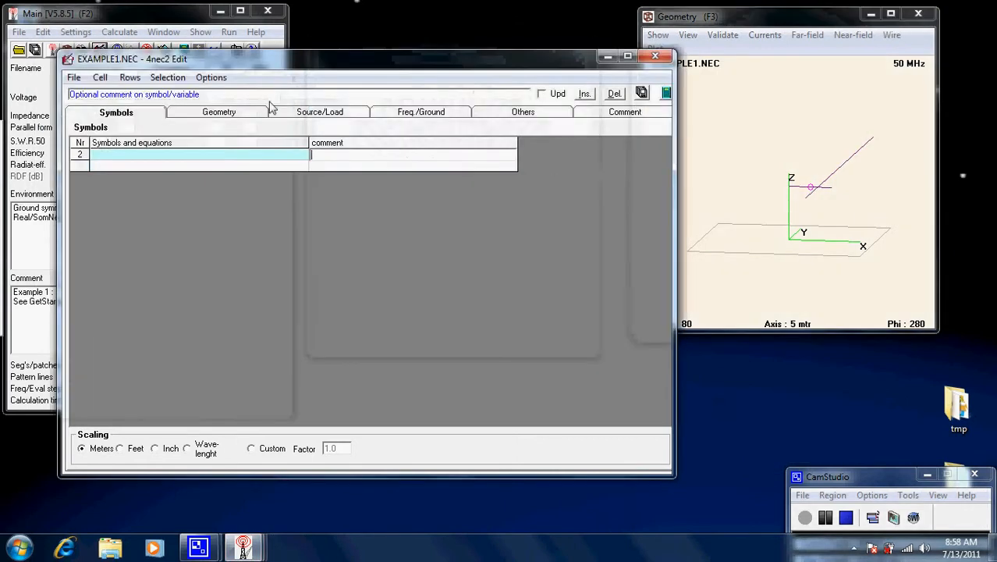
pyautogui.click(208, 115)
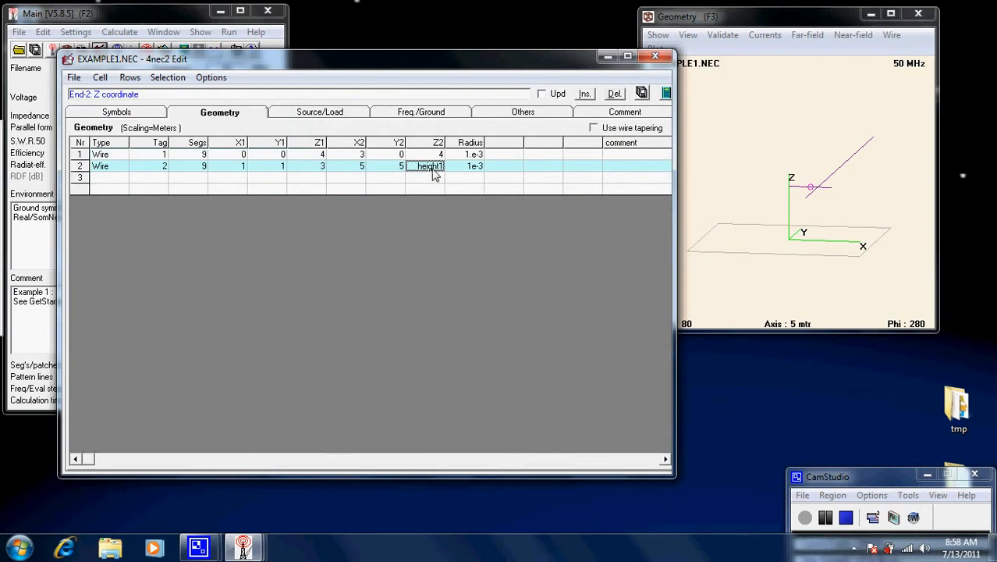
pyautogui.click(142, 117)
pyautogui.click(83, 144)
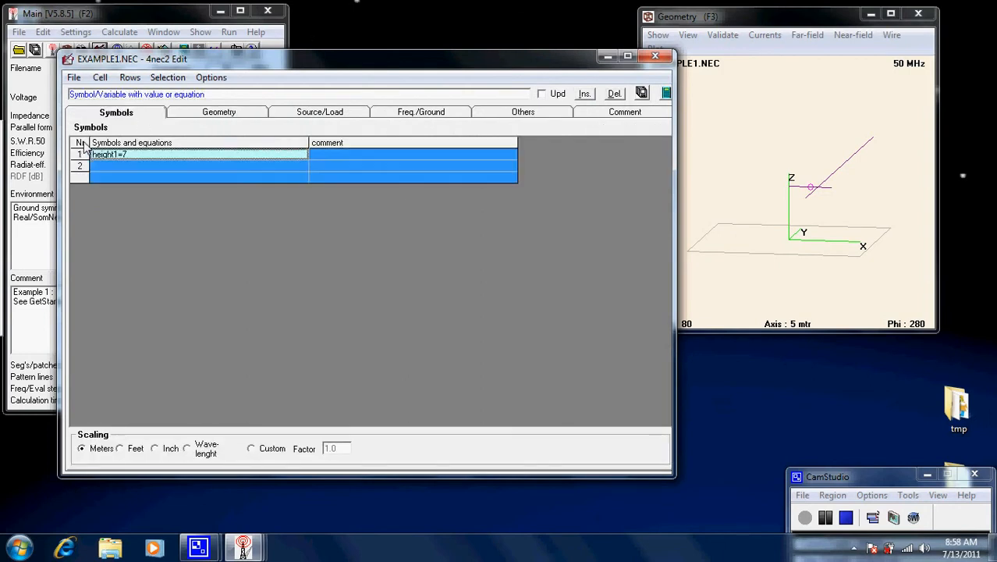
pyautogui.click(117, 155)
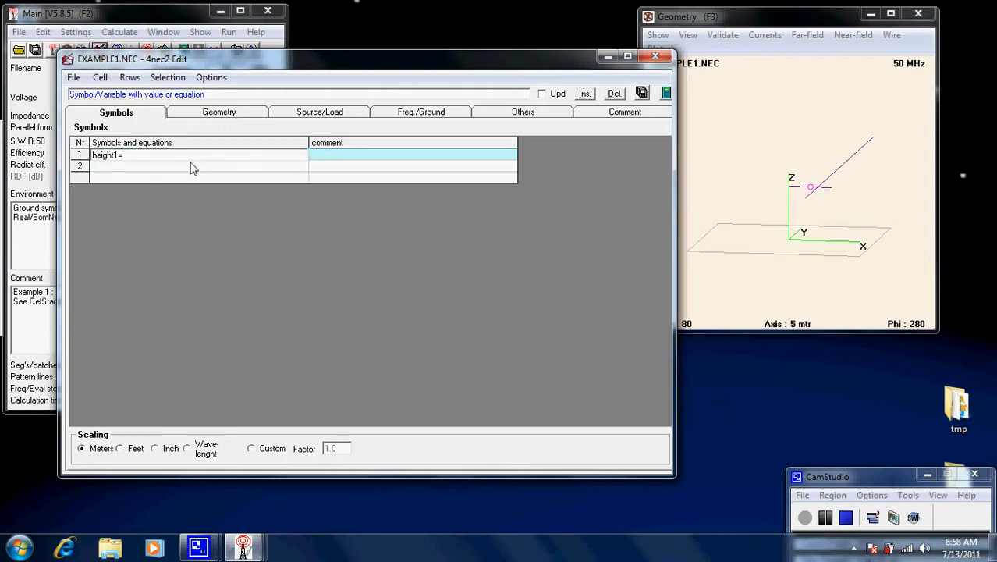
pyautogui.press('Return')
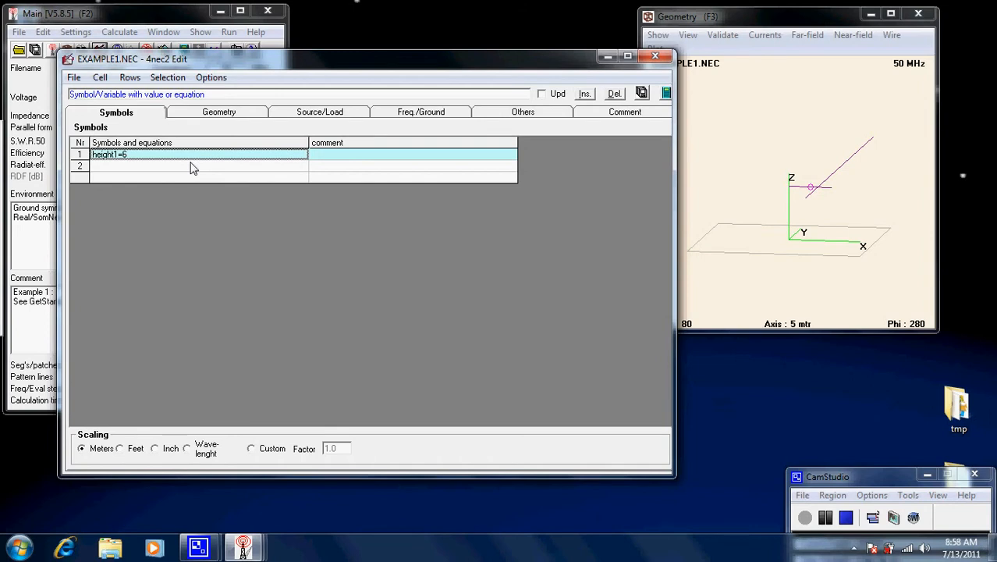
# - Set the first wire's Z2 coordinate to height1 so both wires share the variable
pyautogui.click(251, 117)
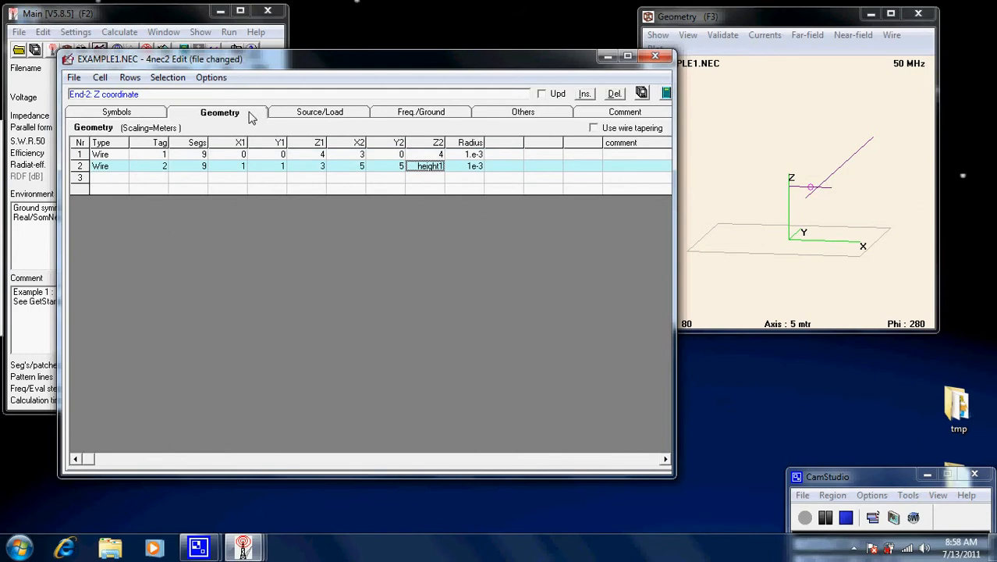
pyautogui.doubleClick(439, 154)
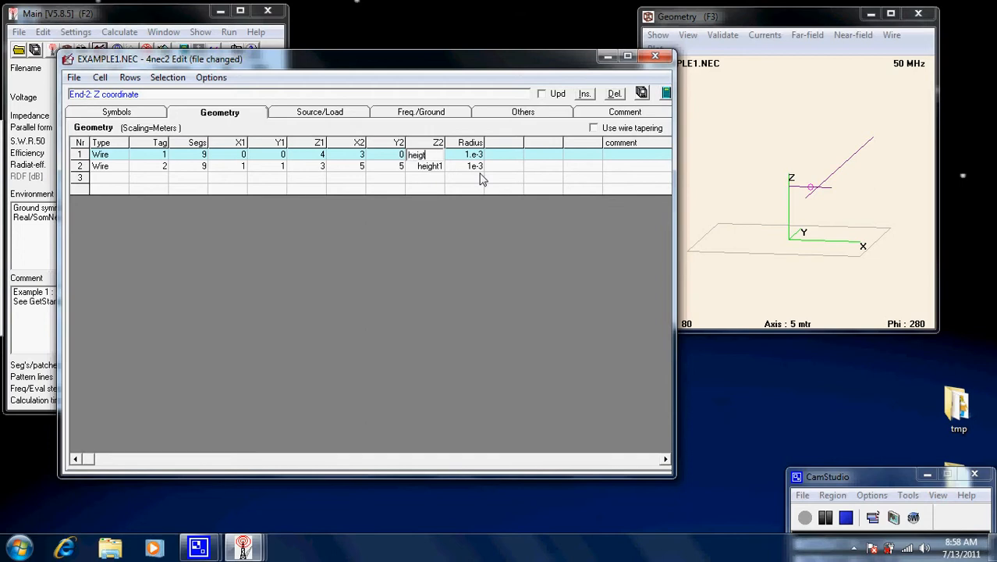
pyautogui.press('Return')
# - Save the model with the shared height variable and regenerate the full far-field pattern at 50 MHz with 5-degree resolution
pyautogui.click(641, 93)
pyautogui.click(143, 111)
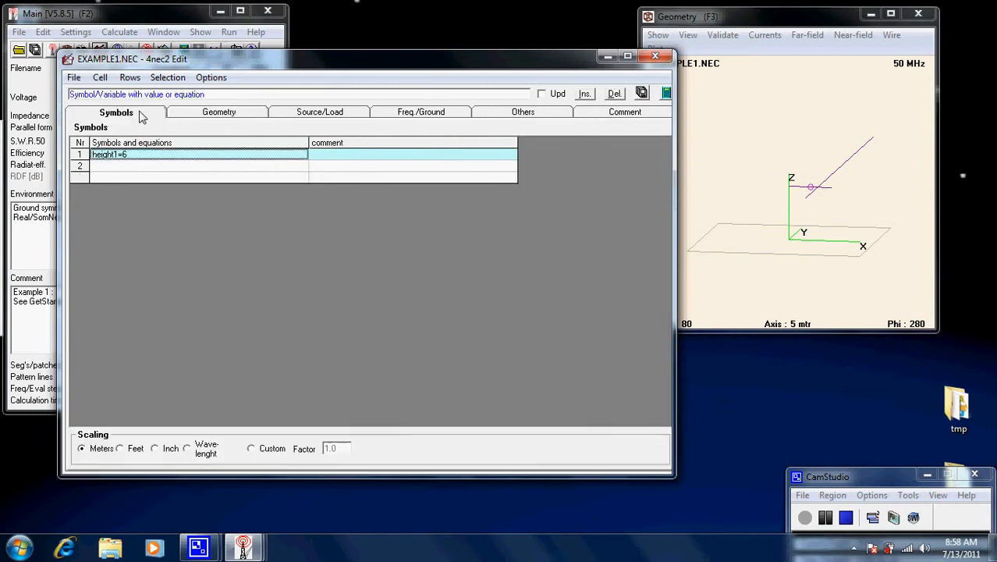
pyautogui.click(256, 115)
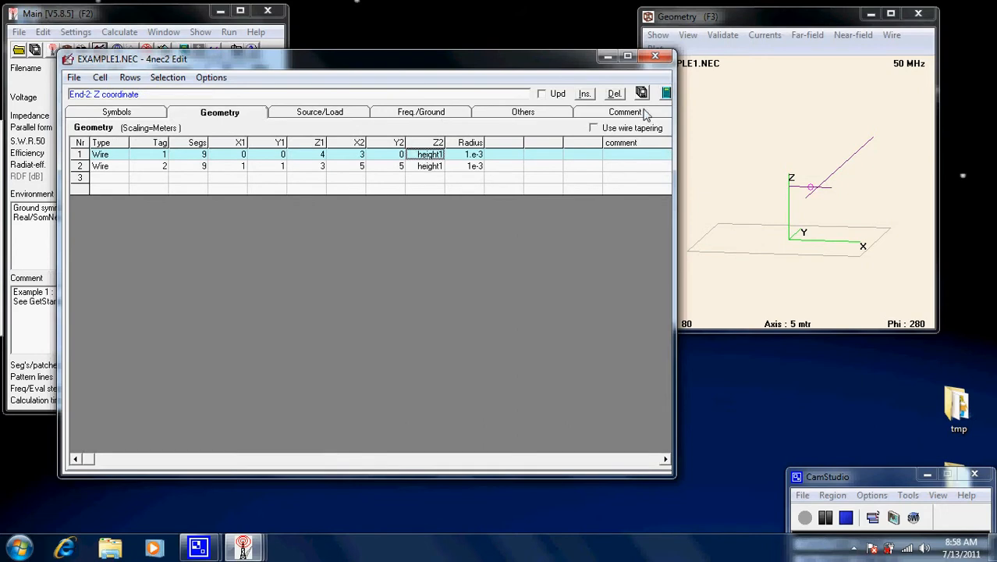
pyautogui.click(666, 93)
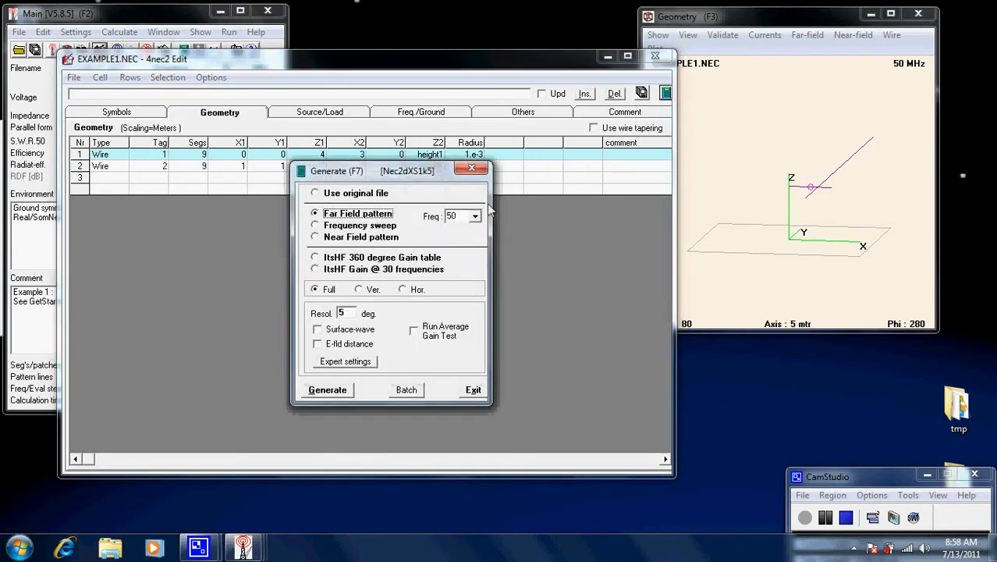
pyautogui.click(337, 388)
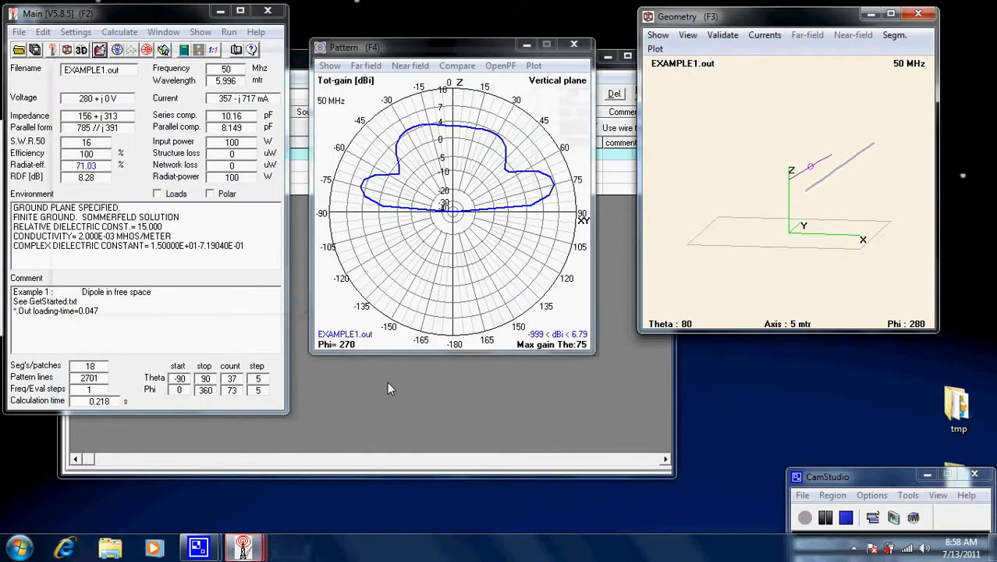
# - Return from the pattern to the model's symbol list, review it and close the NEC editor
pyautogui.click(469, 273)
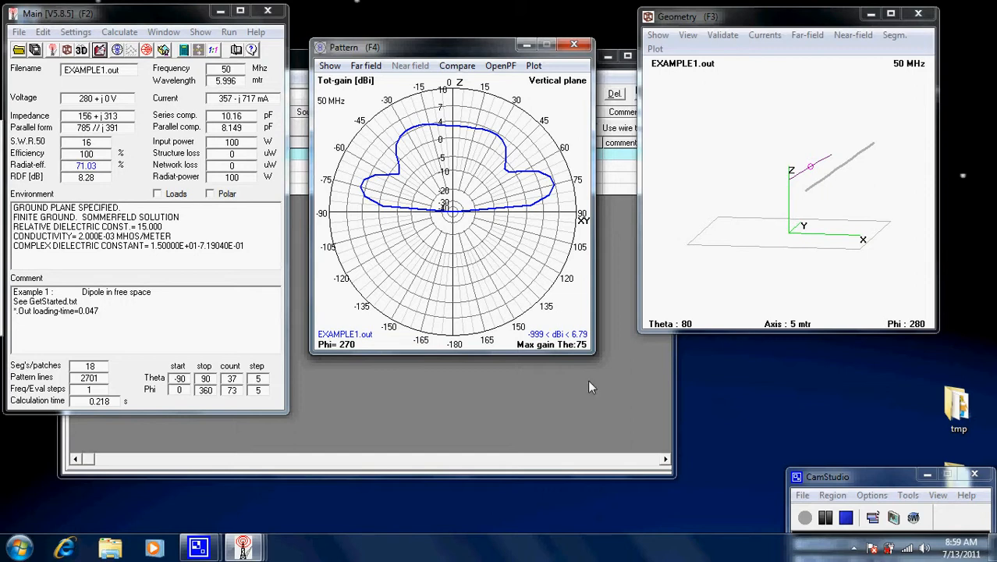
pyautogui.click(578, 415)
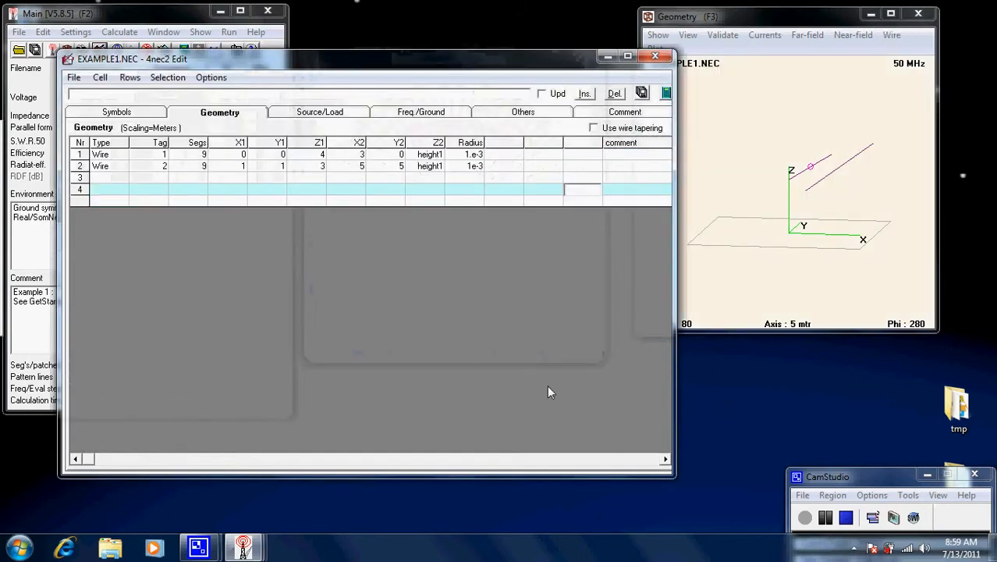
pyautogui.click(145, 114)
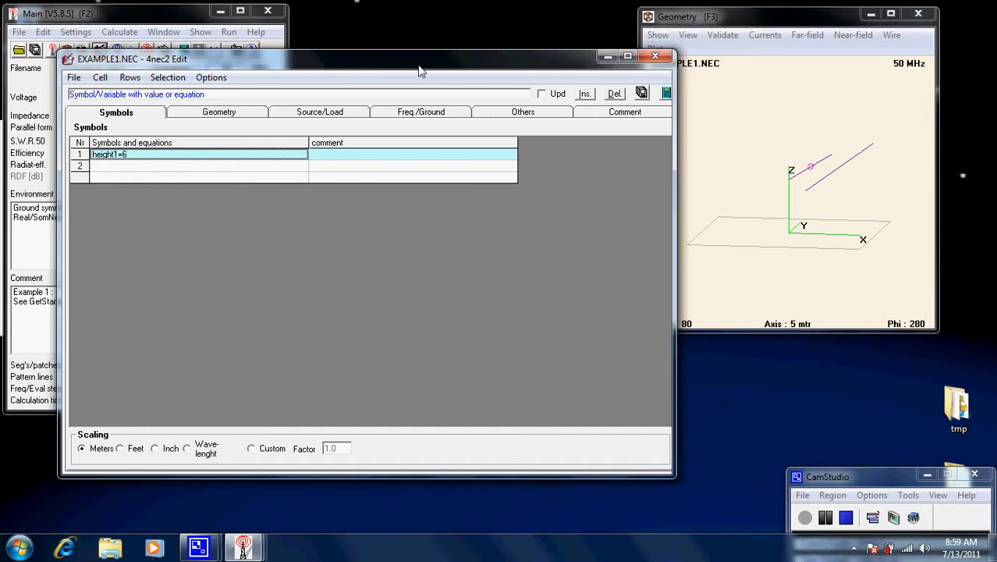
pyautogui.click(654, 57)
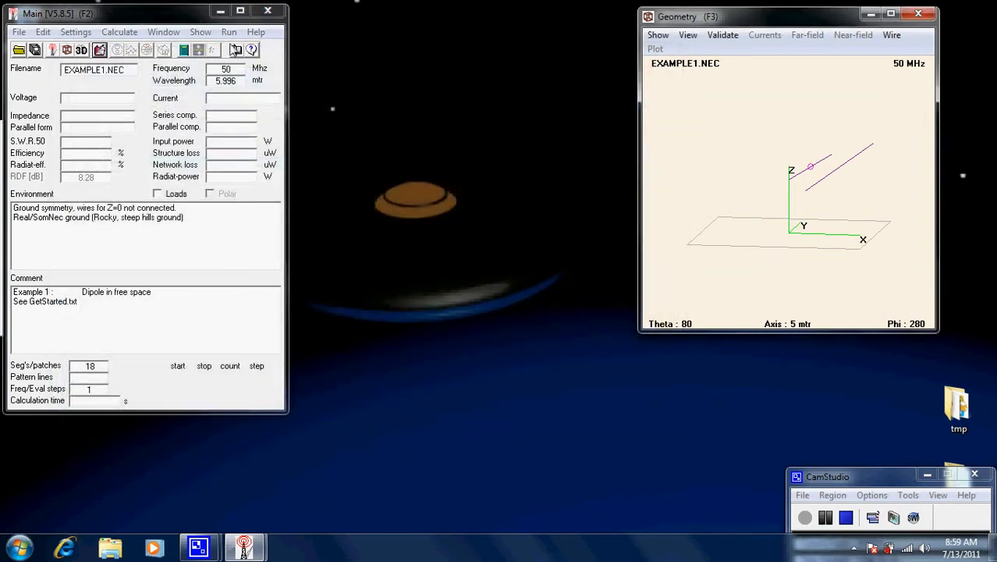
# - Switch the default editor to Geometry edit, open it and create a new empty model
pyautogui.click(75, 33)
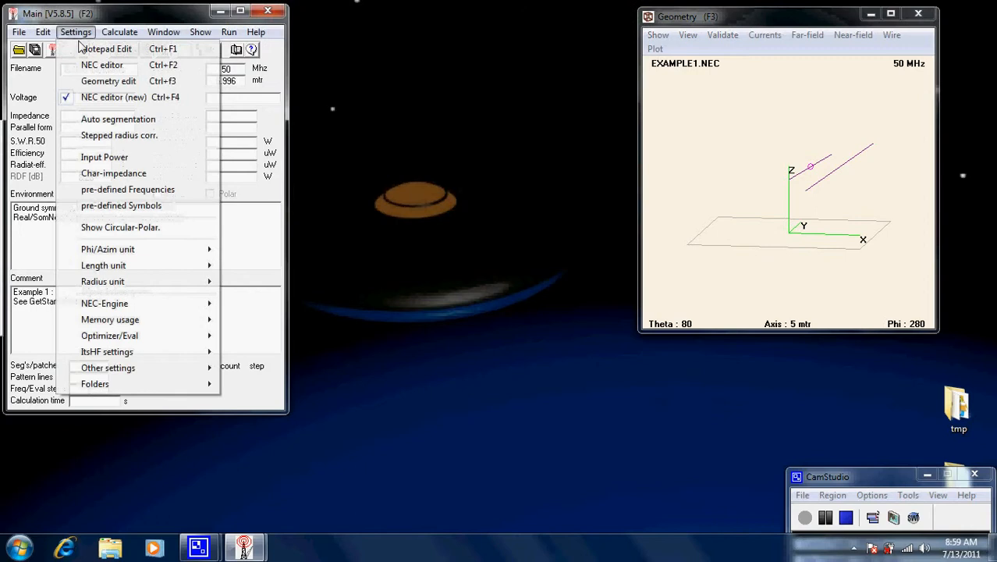
pyautogui.click(100, 82)
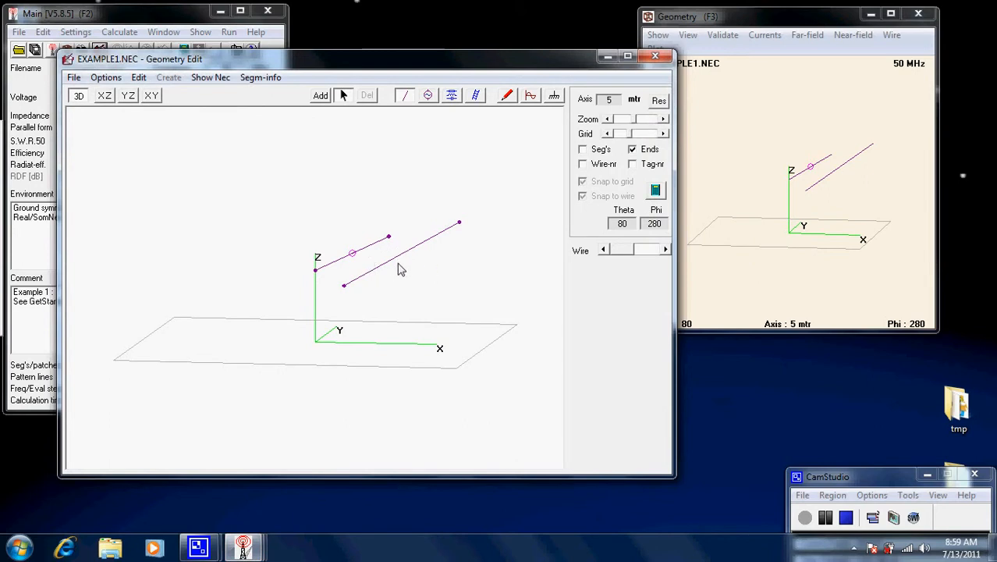
pyautogui.click(73, 78)
pyautogui.click(97, 94)
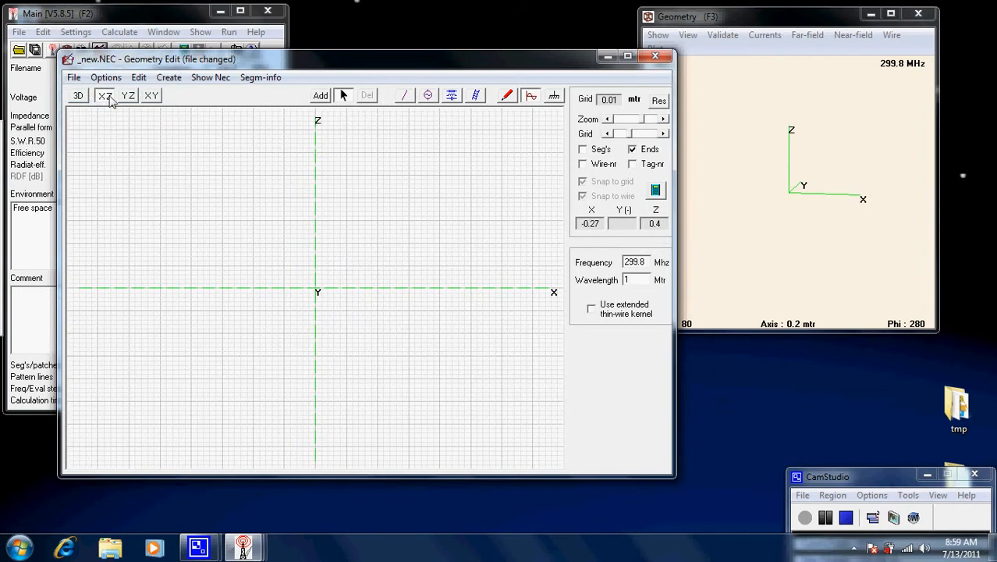
# - Save the new empty model as firsttry.NEC in the 4nec2 models folder
pyautogui.click(73, 77)
pyautogui.click(102, 143)
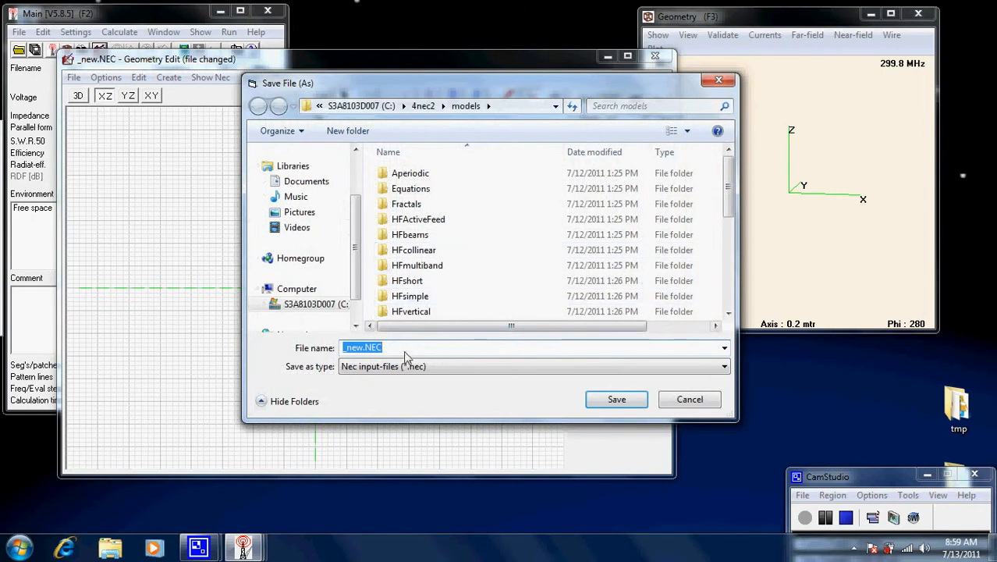
pyautogui.click(363, 348)
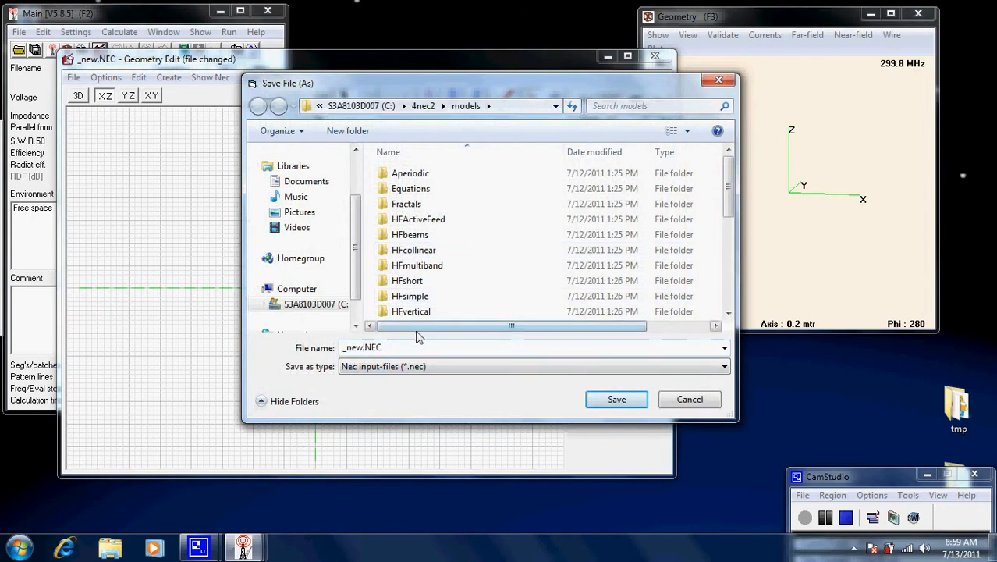
pyautogui.press('BackSpace')
pyautogui.press('BackSpace')
pyautogui.press('BackSpace')
pyautogui.press('BackSpace')
pyautogui.write('firsttry')
pyautogui.press('Return')
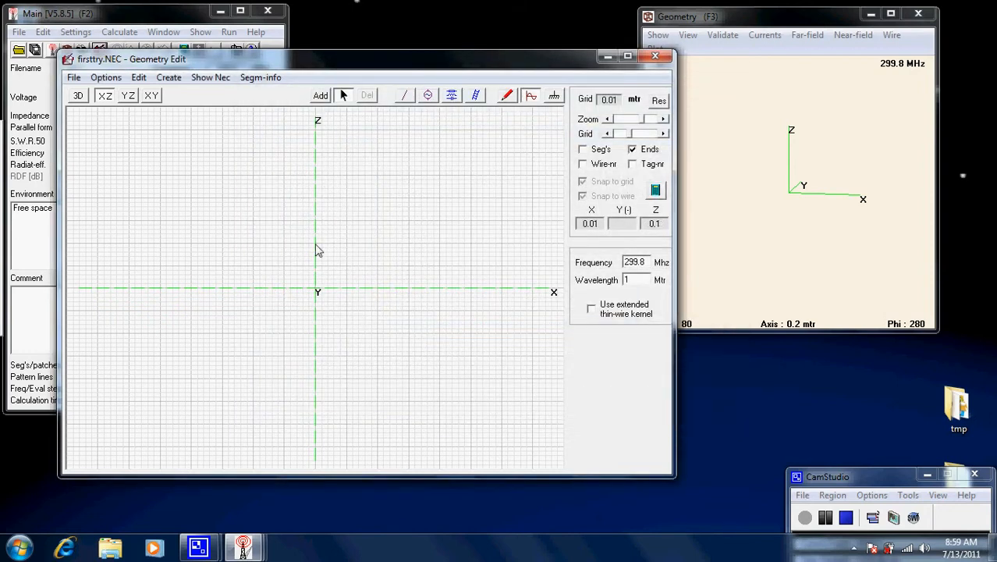
pyautogui.click(322, 95)
pyautogui.press('Return')
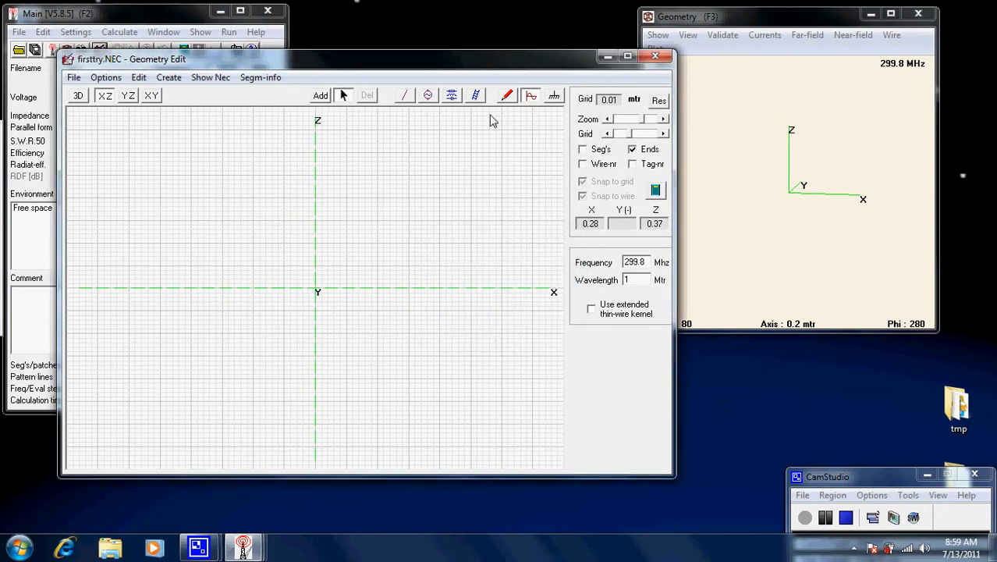